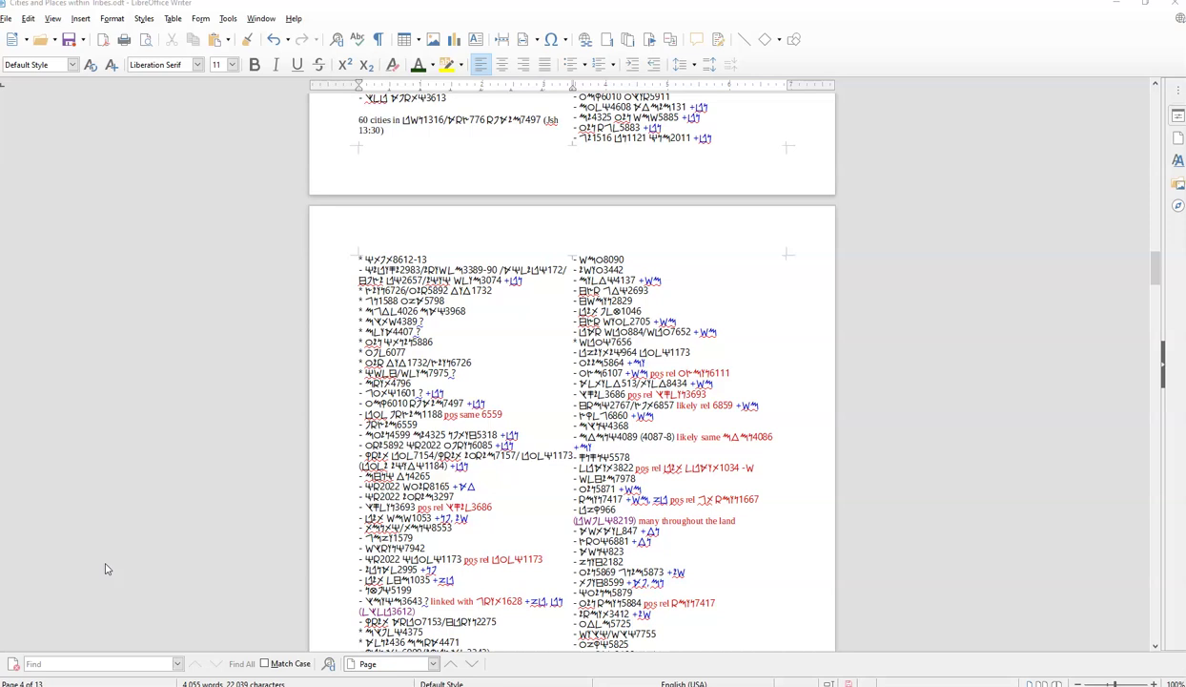
Step: Open the Insert menu and dismiss it without inserting anything
left_click(119, 558)
left_click(124, 551)
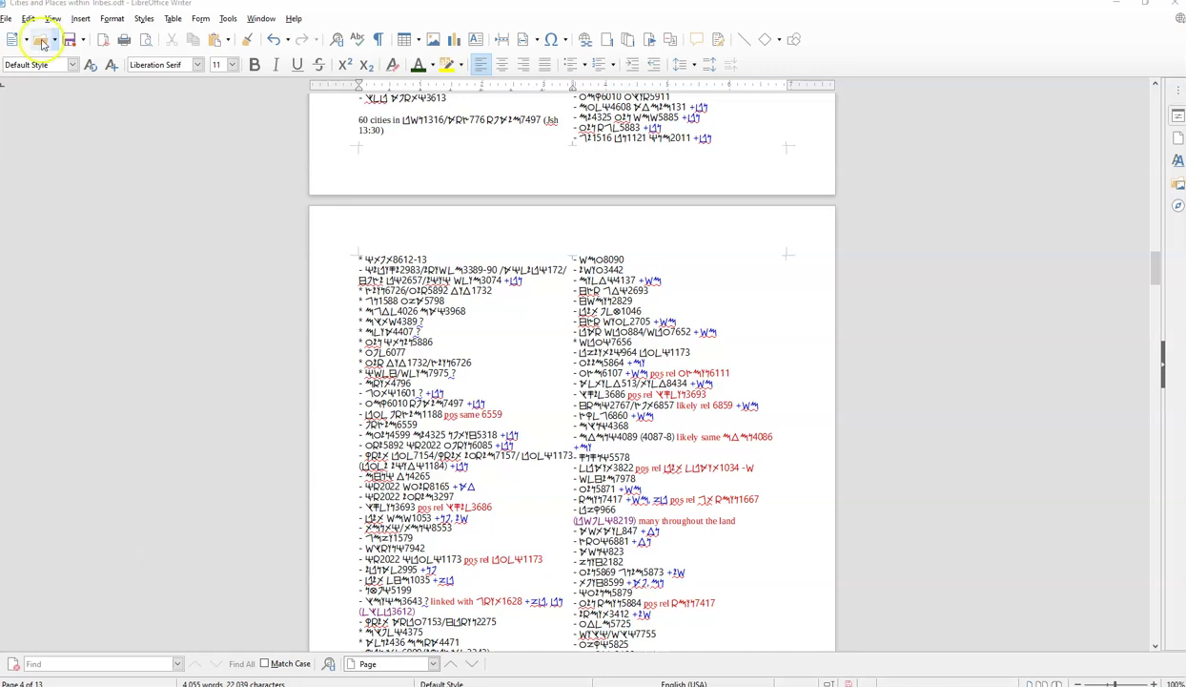
left_click(81, 19)
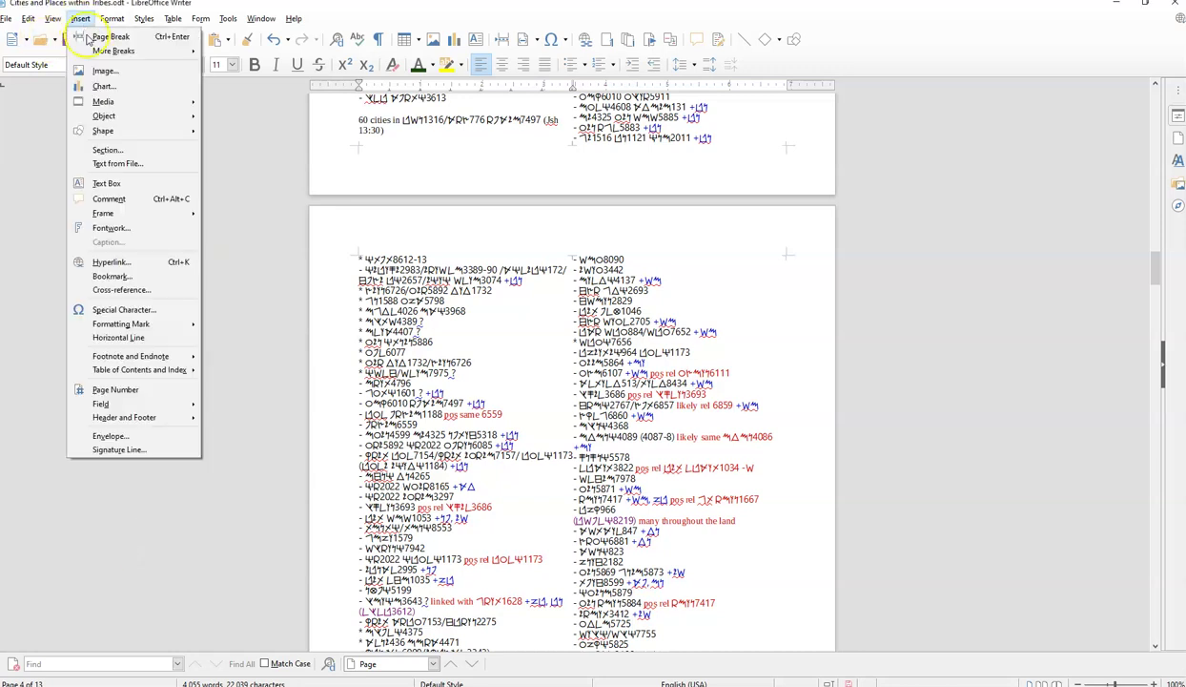
left_click(262, 460)
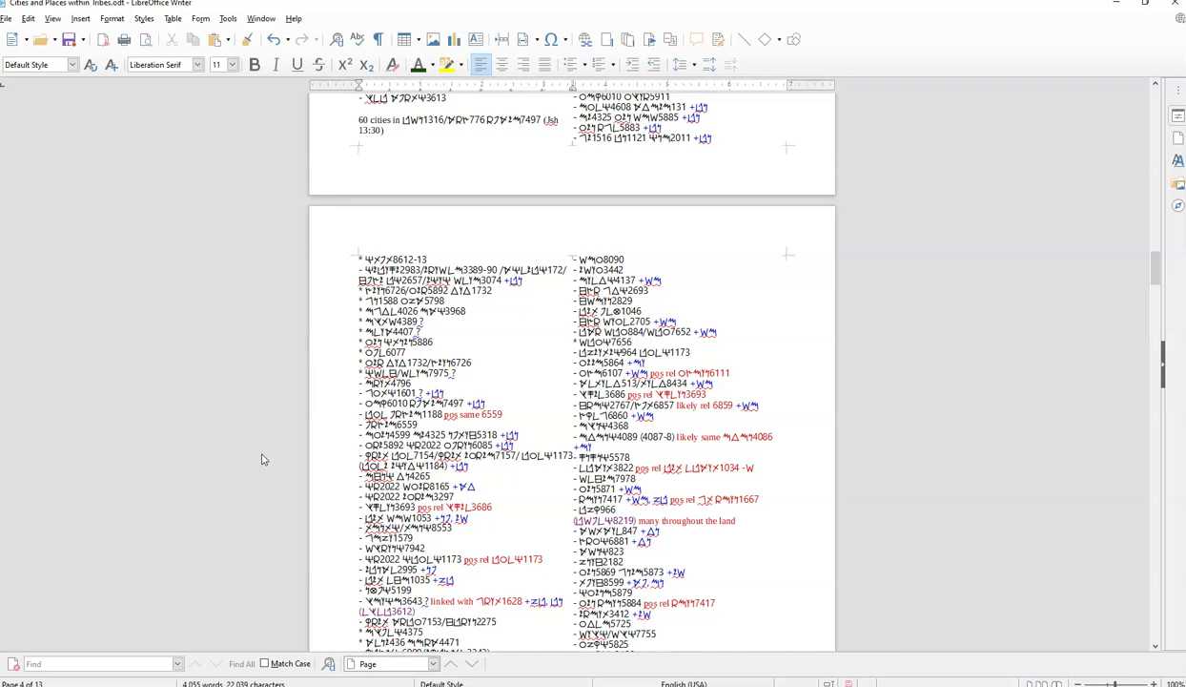
left_click(265, 450)
Step: Scroll back through page 4's INDEX sections and point out entries 7003 and 5096
scroll(265, 450, "up", 4)
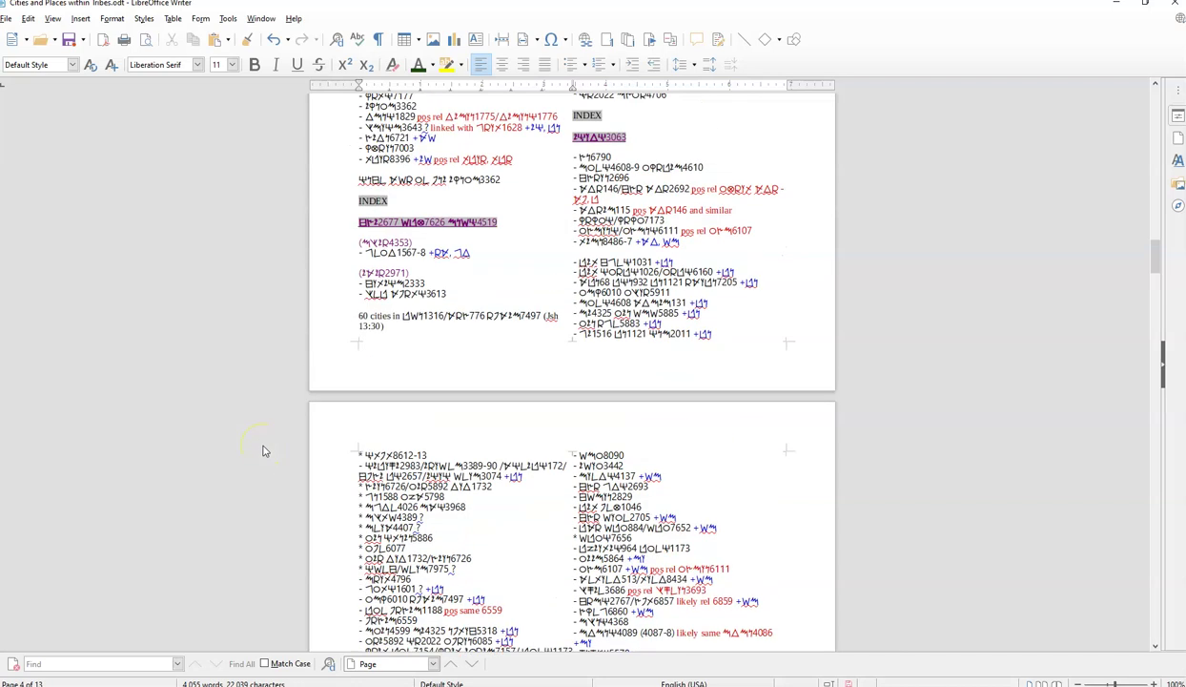
scroll(265, 450, "up", 4)
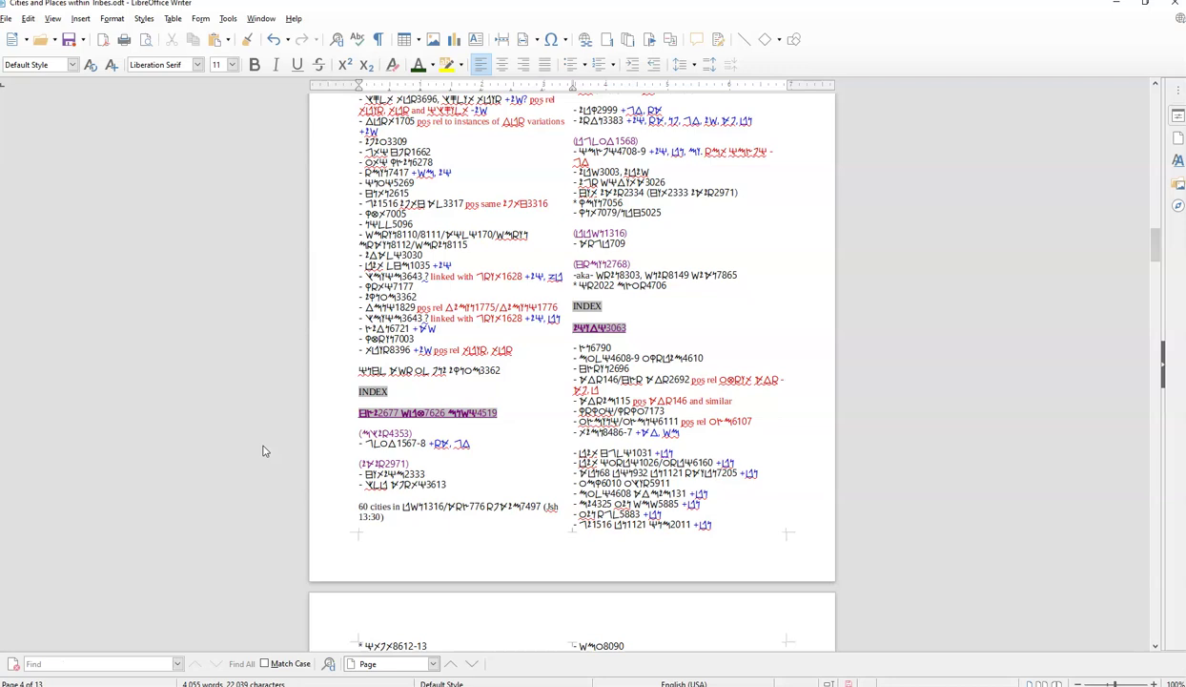
scroll(265, 452, "up", 5)
scroll(266, 451, "down", 8)
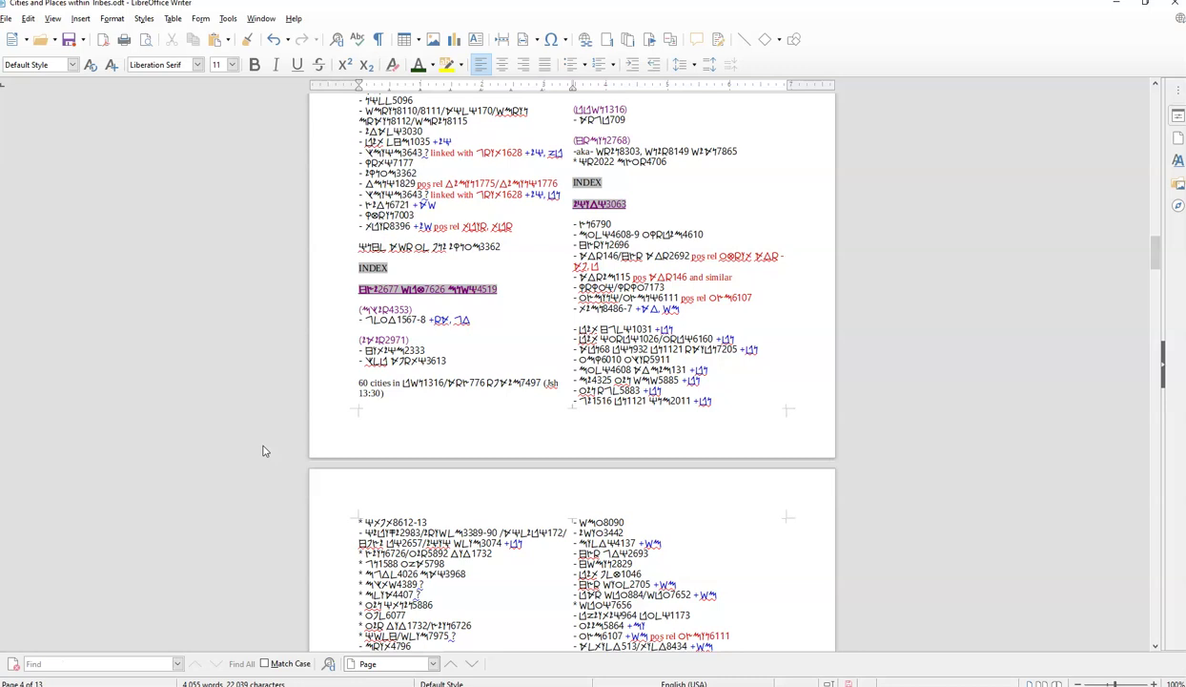
scroll(266, 450, "up", 3)
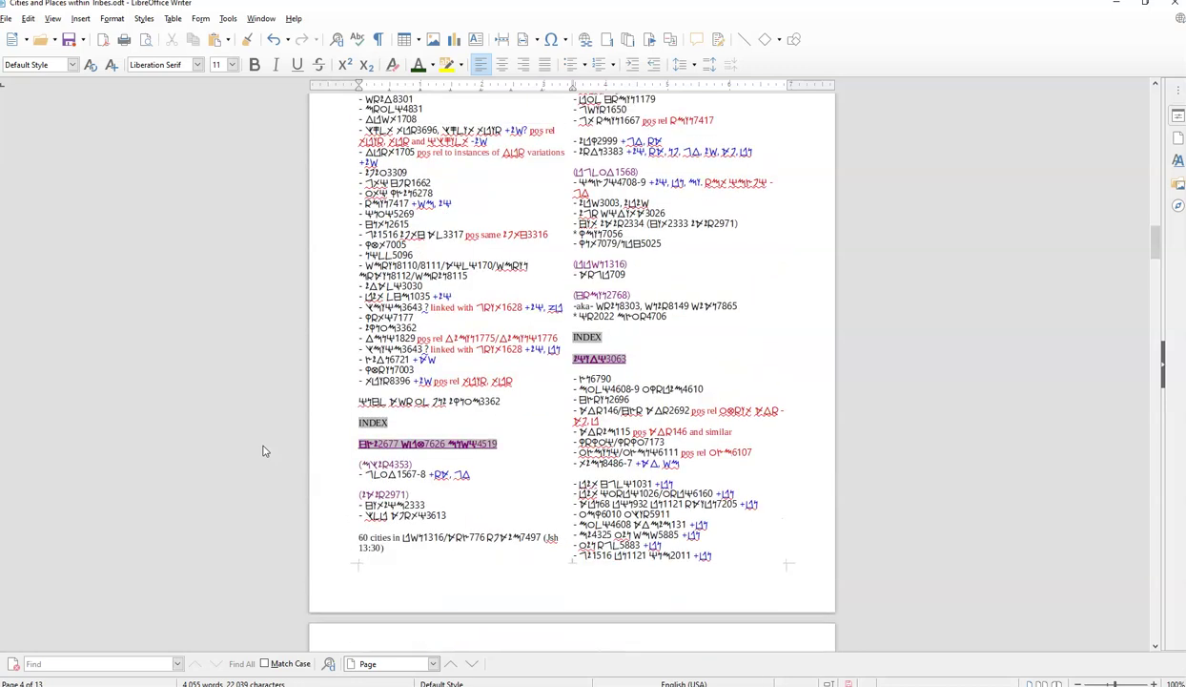
left_click(363, 372)
left_click(423, 255)
Step: Move down to page 8's city entries with their red location notes
left_click(320, 353)
scroll(321, 354, "up", 3)
scroll(321, 354, "down", 3)
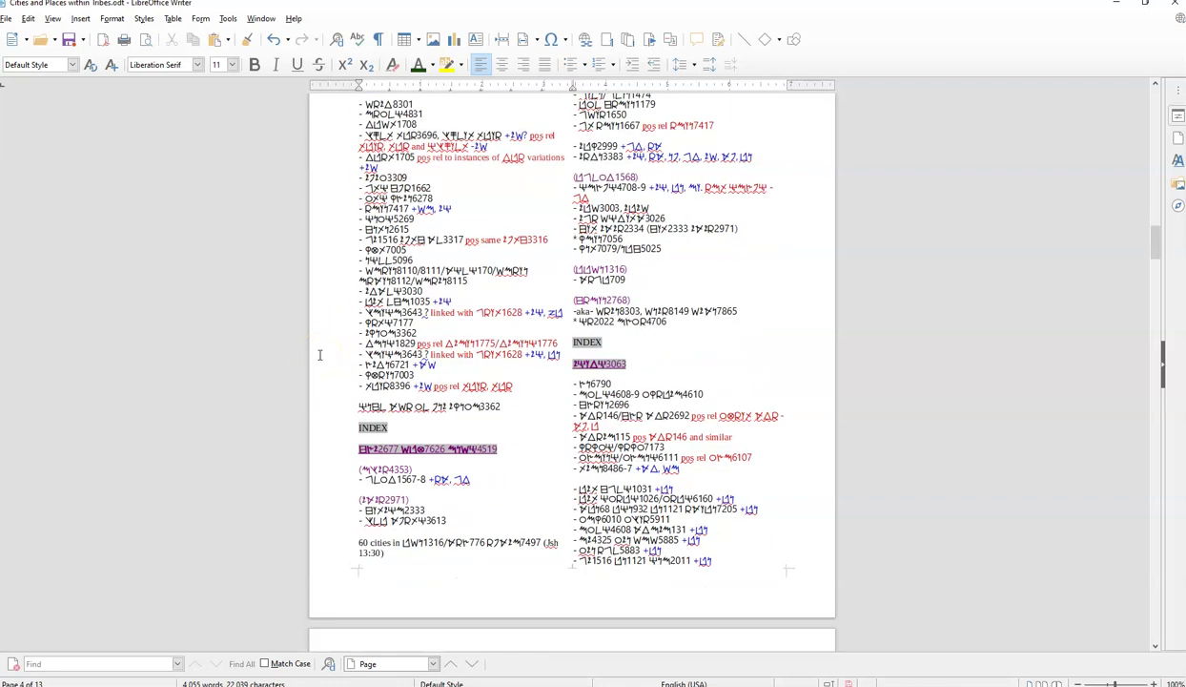
scroll(321, 354, "up", 3)
scroll(321, 354, "down", 2)
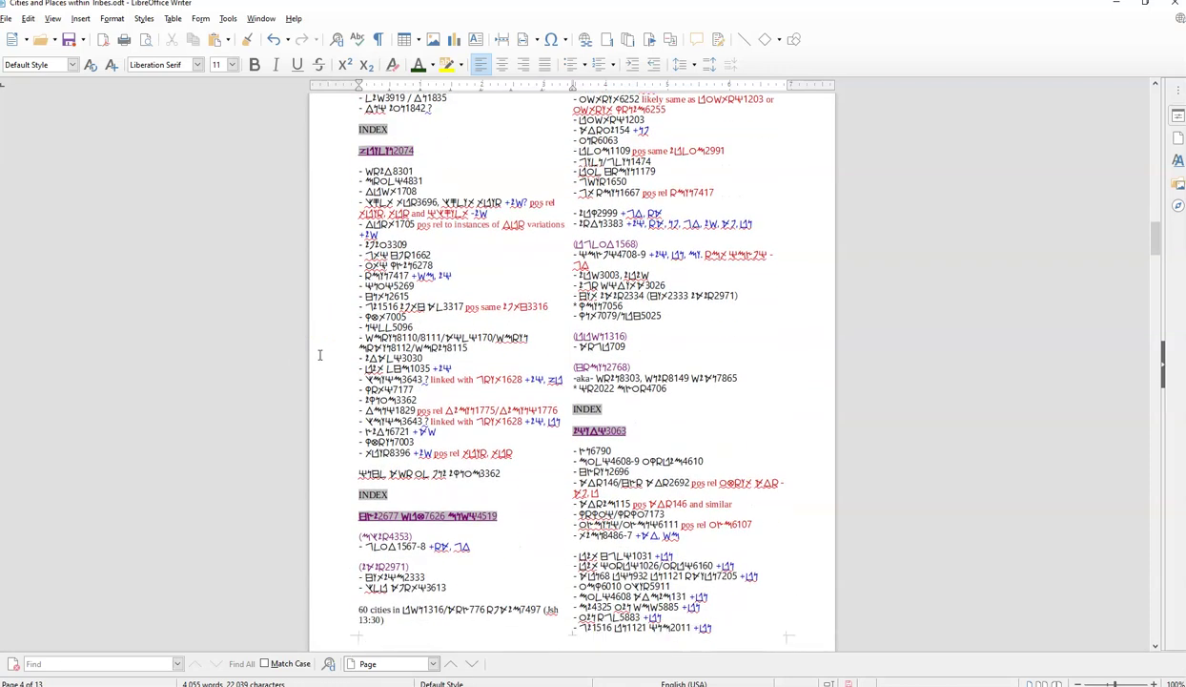
scroll(320, 354, "down", 3)
scroll(320, 354, "up", 3)
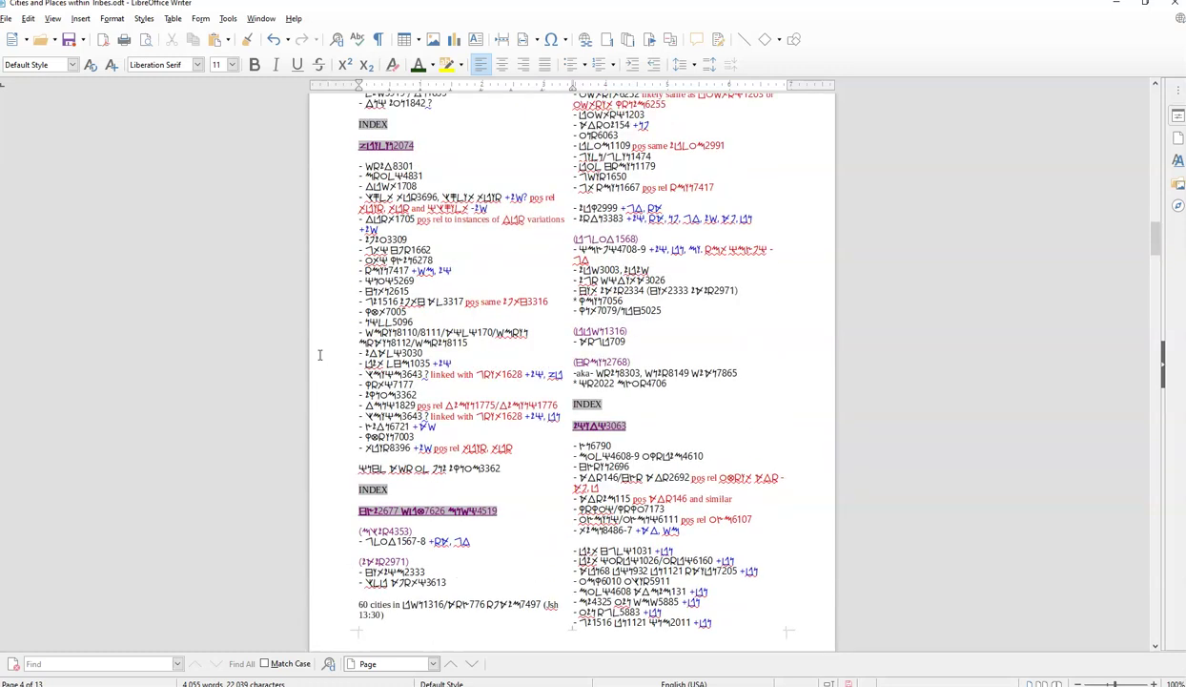
scroll(321, 356, "up", 1)
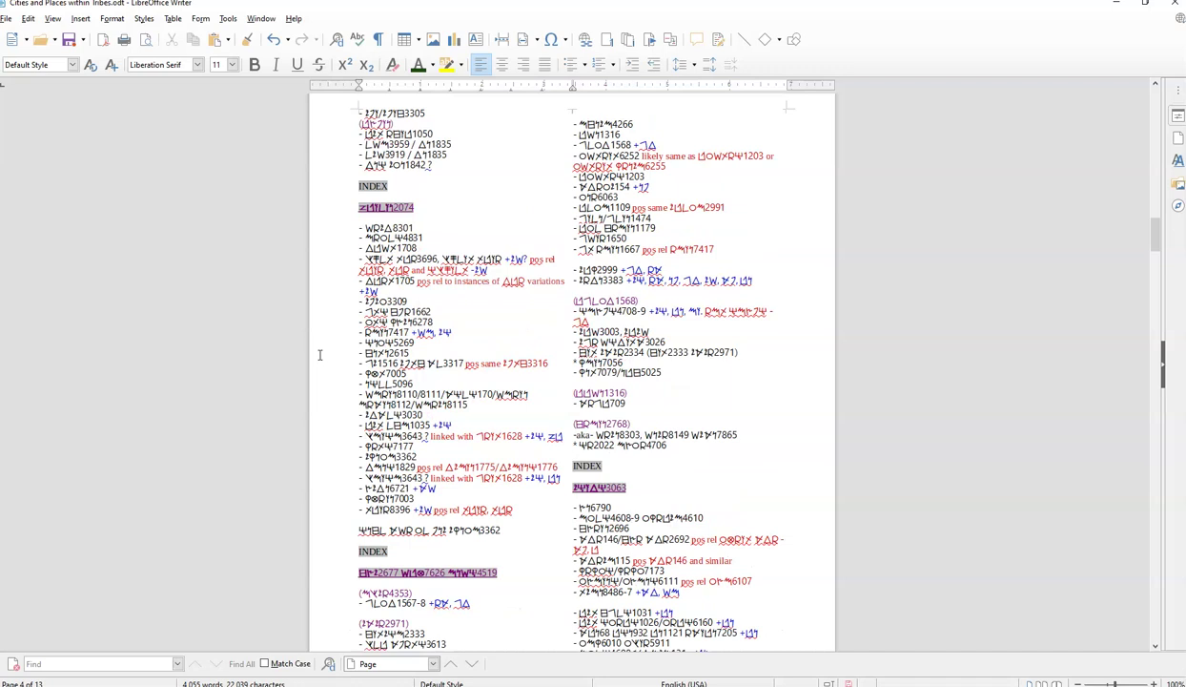
left_click(381, 549)
scroll(381, 549, "down", 2)
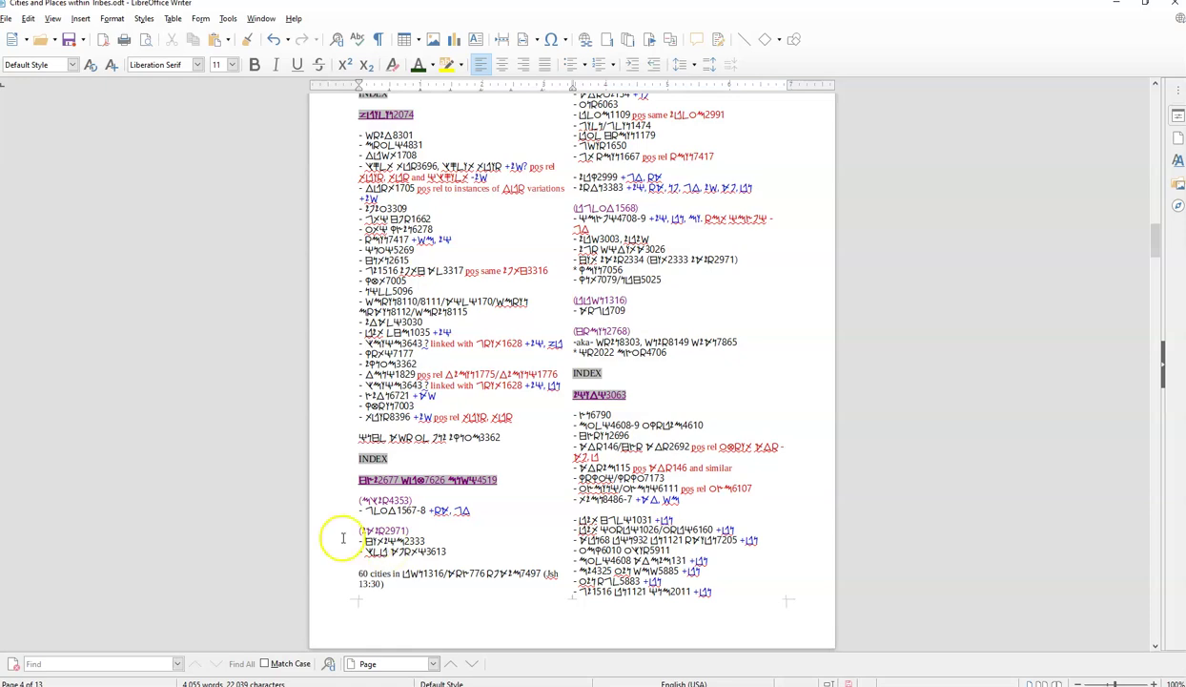
mouse_move(1154, 238)
left_mouse_down()
mouse_move(1155, 386)
mouse_move(1139, 482)
mouse_move(1139, 366)
mouse_move(1131, 483)
left_mouse_up()
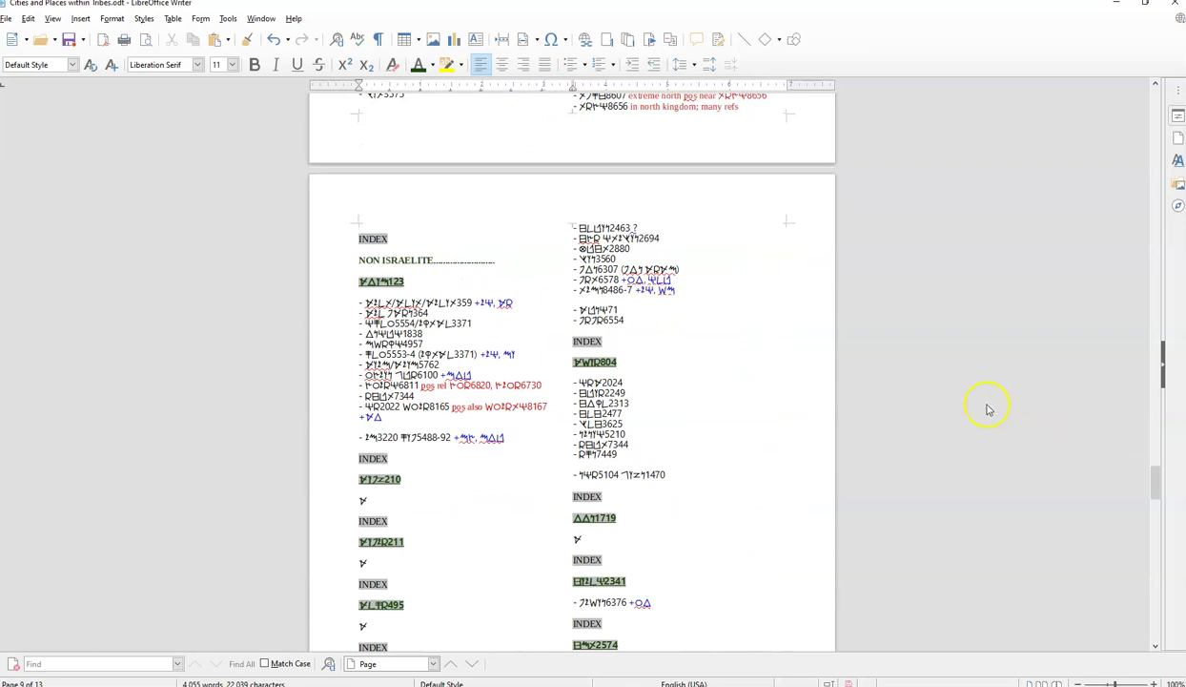
Step: Read down through the later tribal city lists from page 11 onward
scroll(988, 408, "up", 4)
scroll(988, 408, "up", 6)
scroll(988, 408, "up", 6)
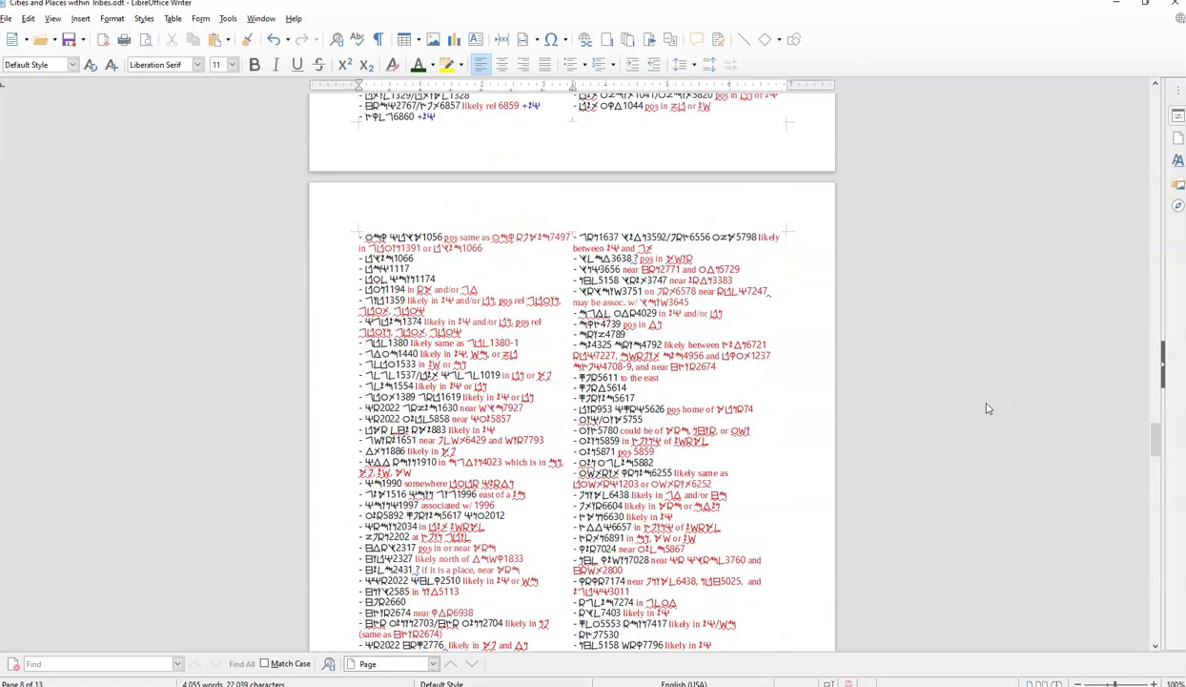
scroll(988, 408, "up", 4)
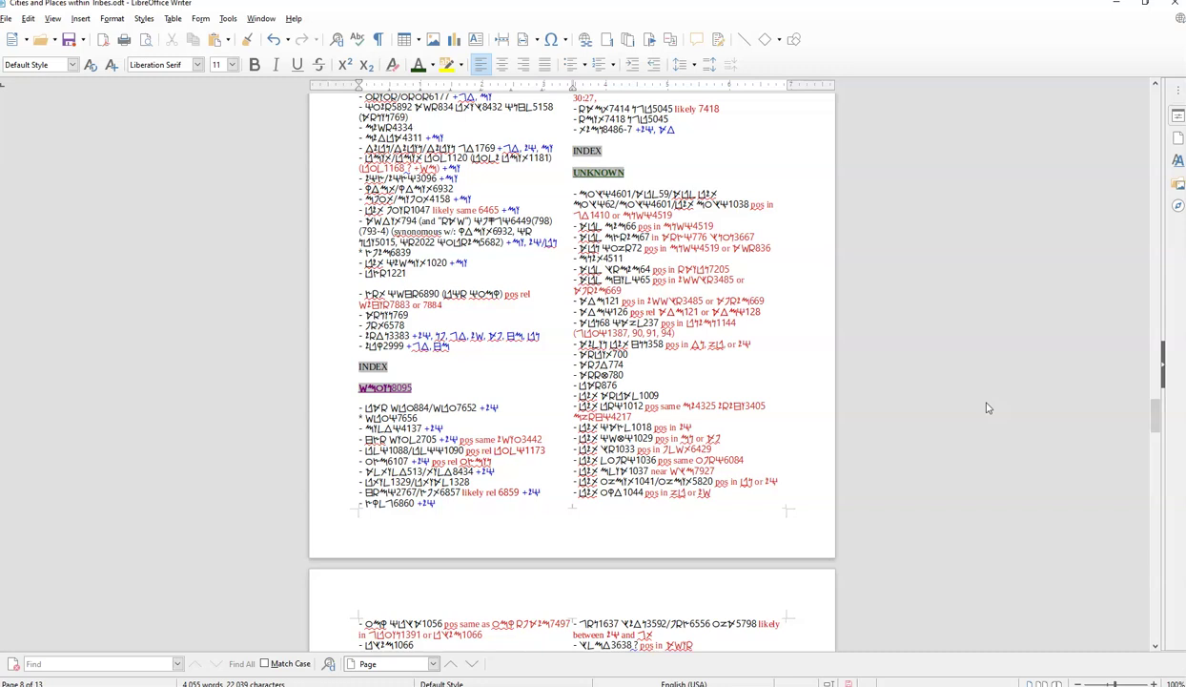
left_click(916, 405)
scroll(916, 405, "down", 10)
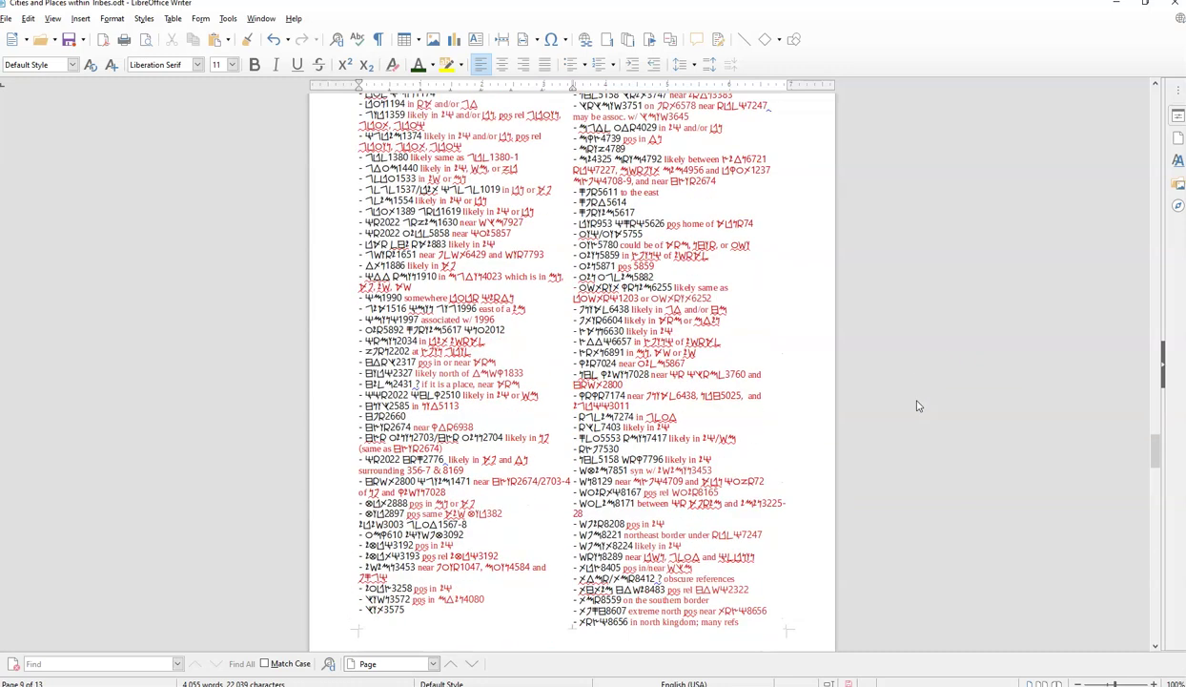
scroll(917, 405, "down", 9)
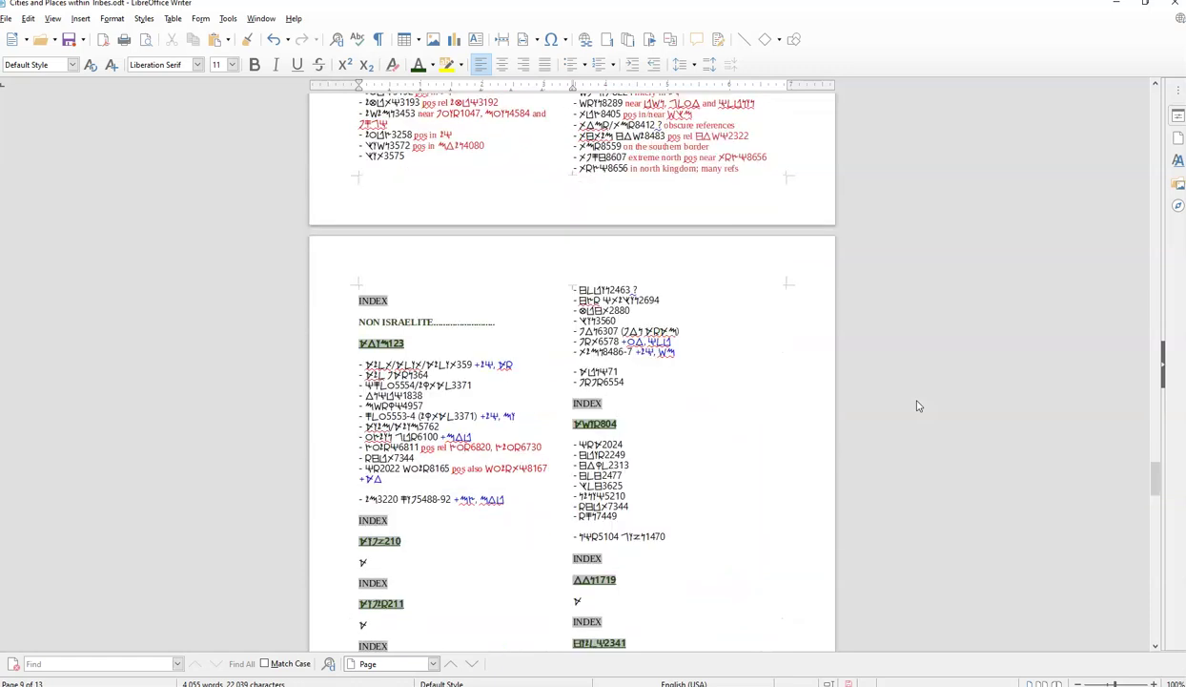
scroll(917, 405, "down", 2)
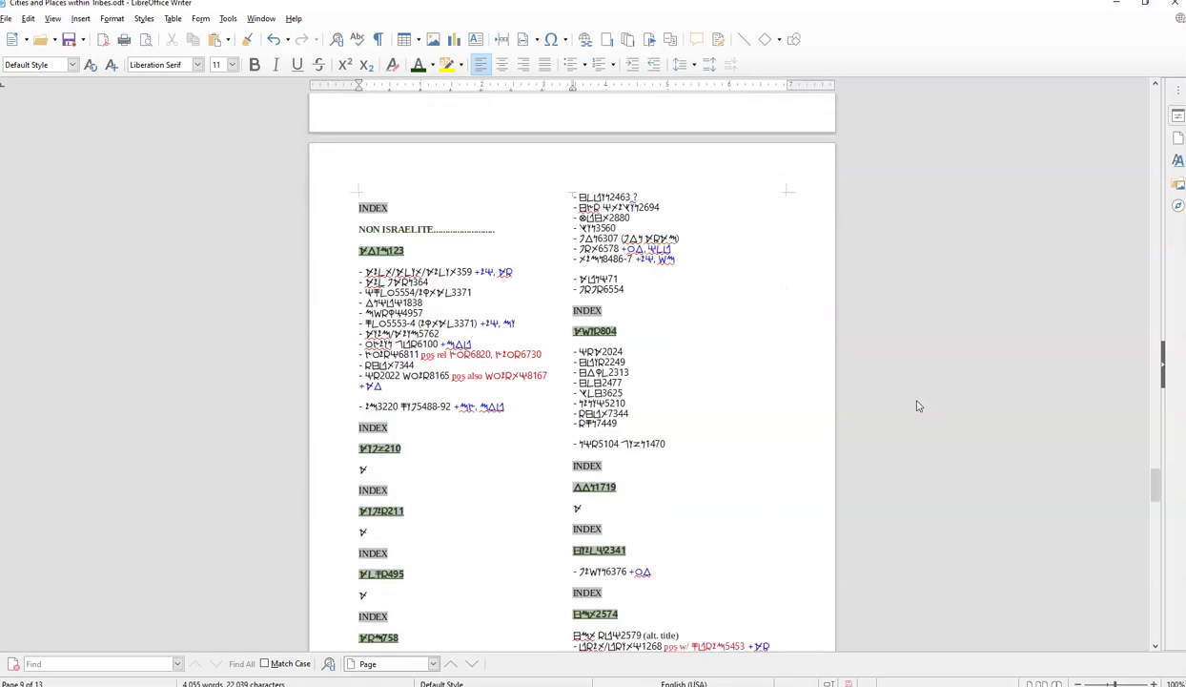
scroll(918, 406, "down", 3)
scroll(917, 405, "up", 1)
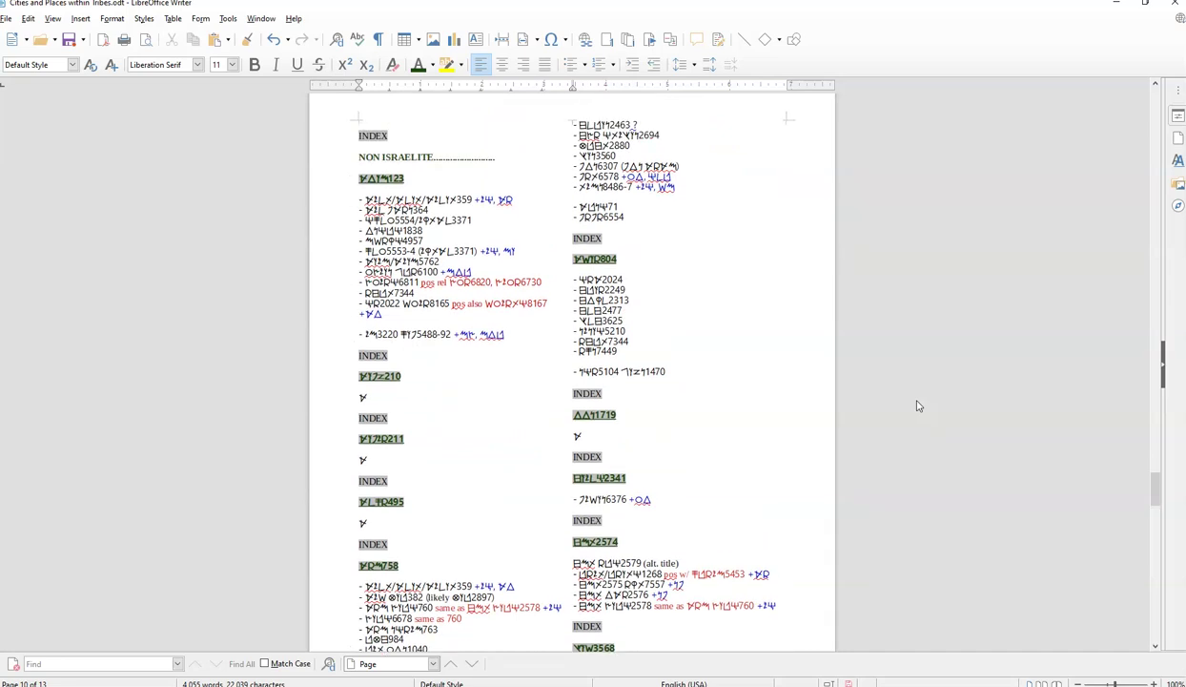
scroll(917, 406, "down", 3)
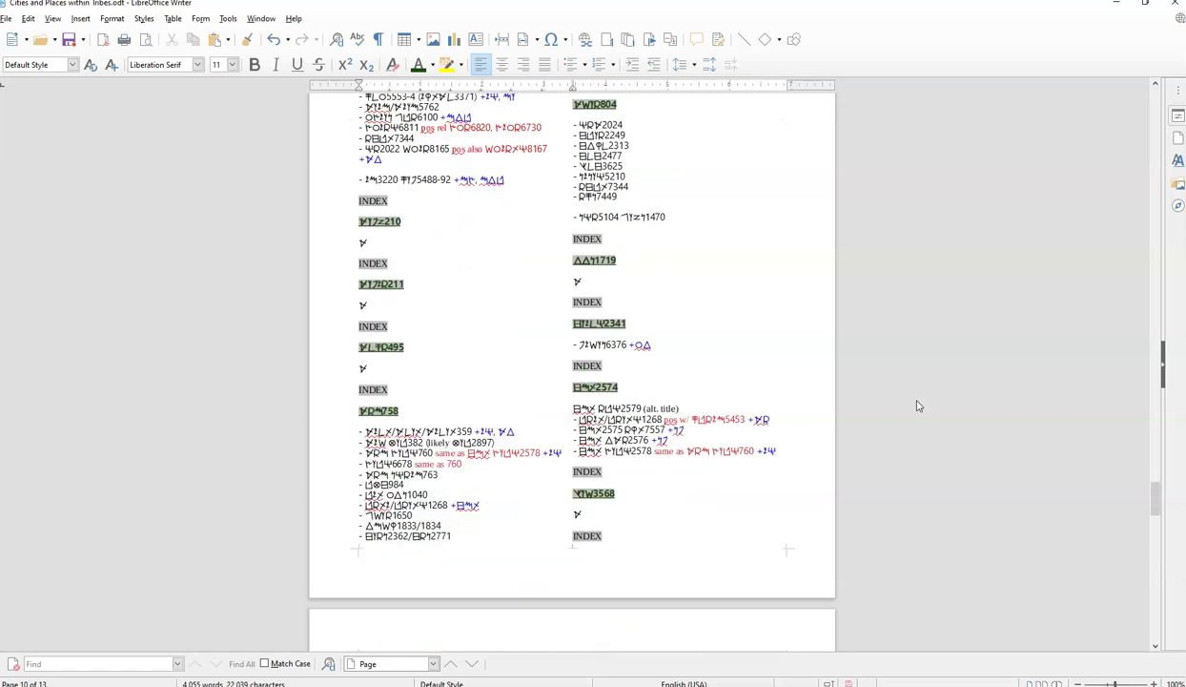
scroll(916, 405, "up", 3)
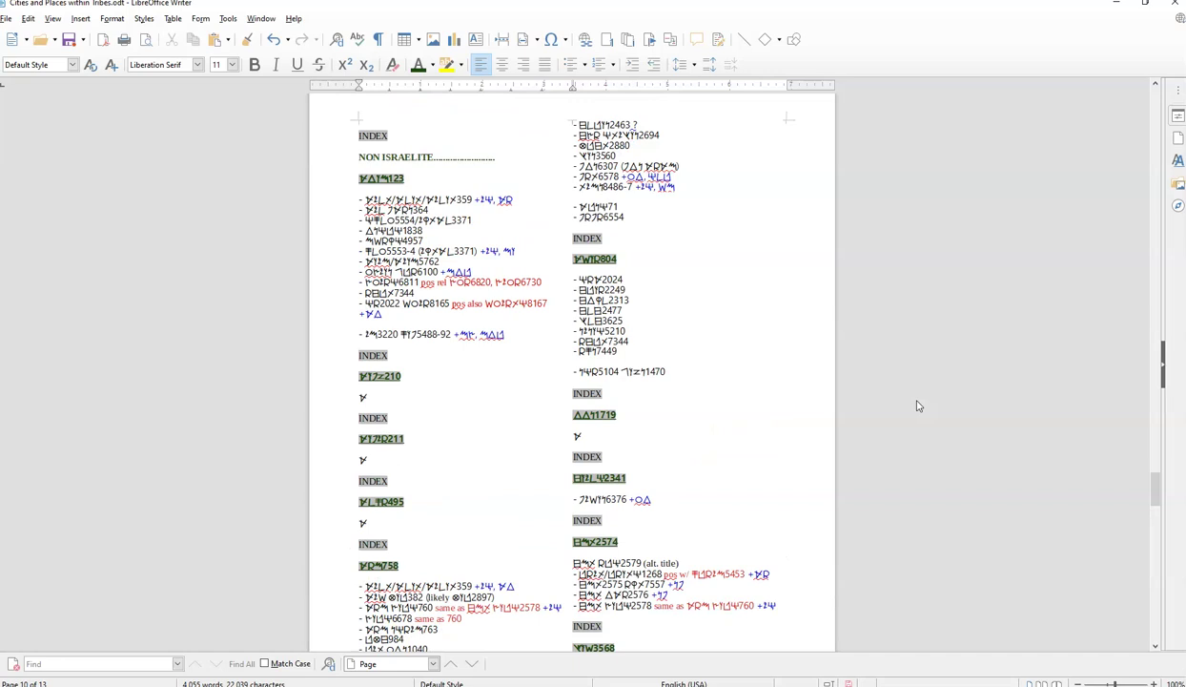
scroll(916, 405, "down", 1)
scroll(918, 406, "down", 4)
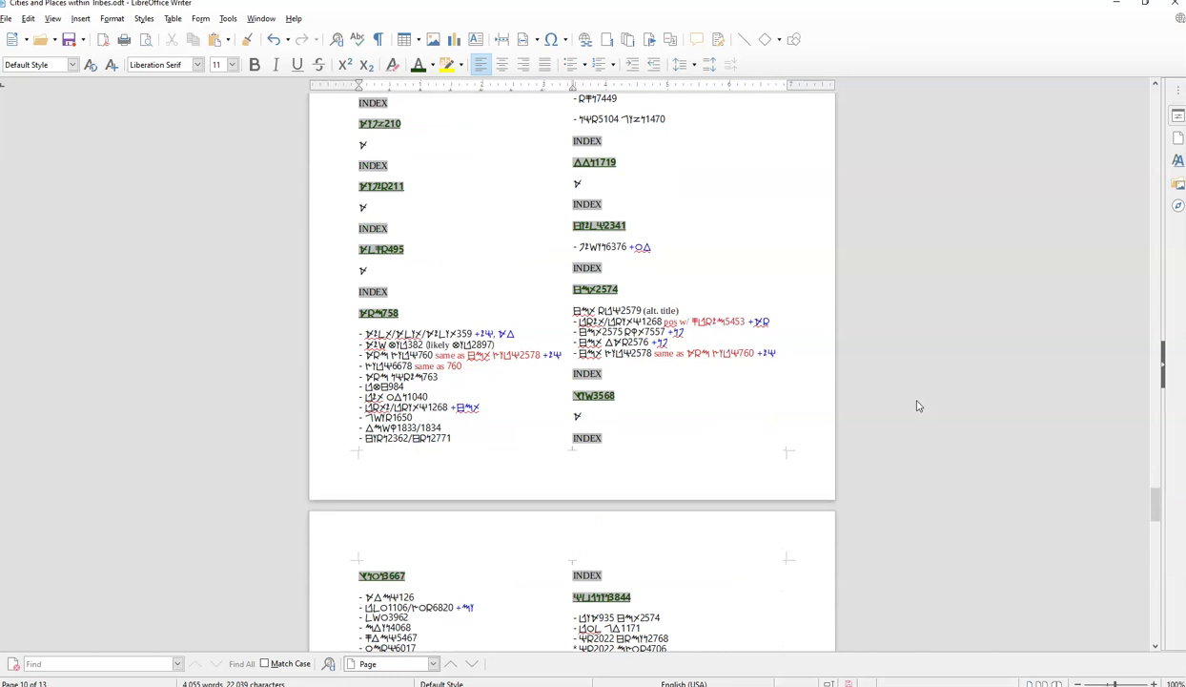
scroll(916, 405, "down", 5)
scroll(916, 405, "down", 3)
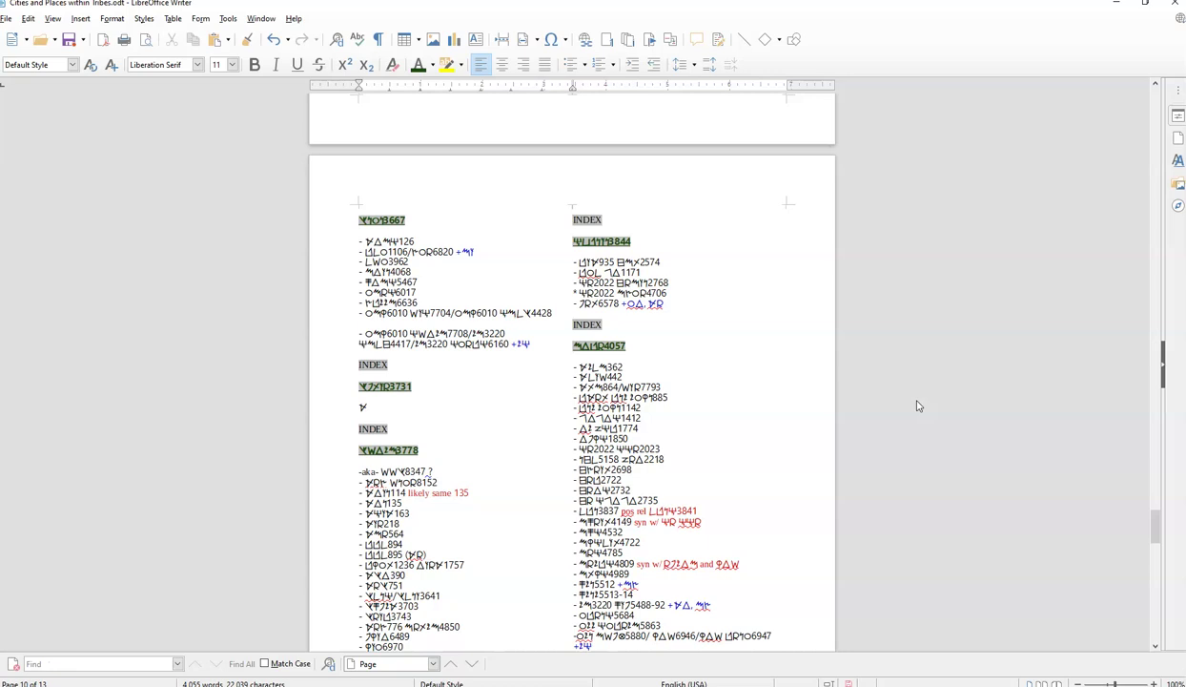
Step: Continue to the last page, 13, then return to page 2 via the scrollbar
left_click(900, 407)
scroll(901, 407, "down", 4)
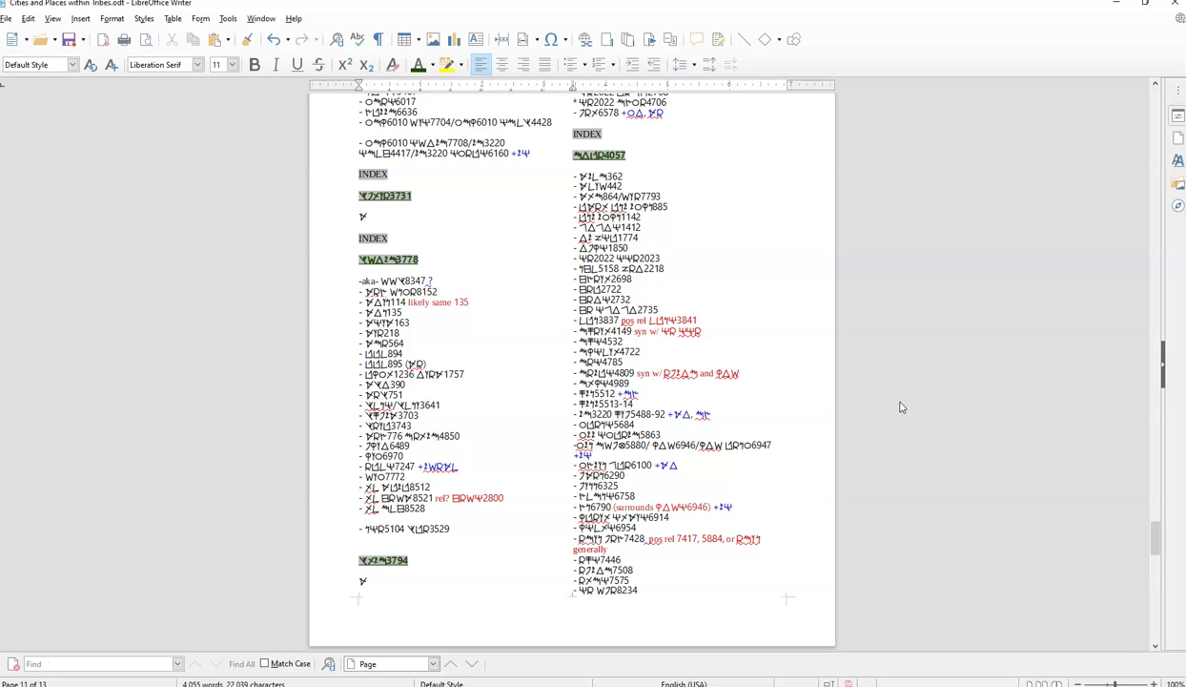
scroll(902, 407, "down", 10)
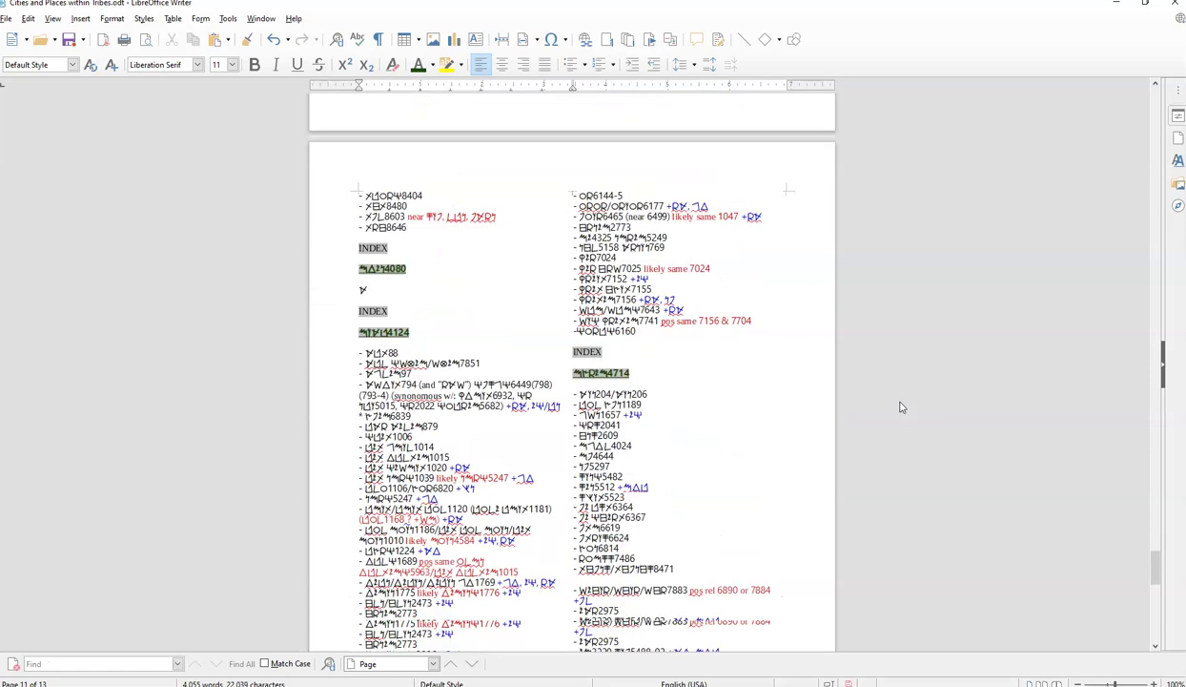
scroll(902, 407, "down", 2)
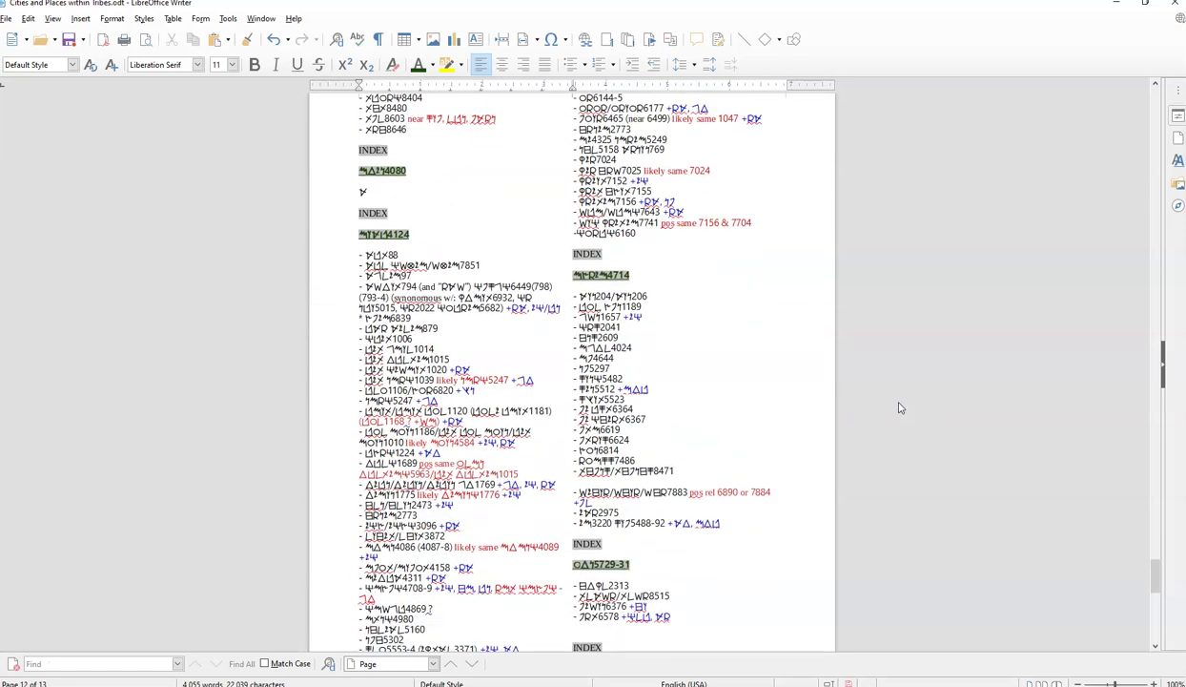
scroll(898, 408, "down", 3)
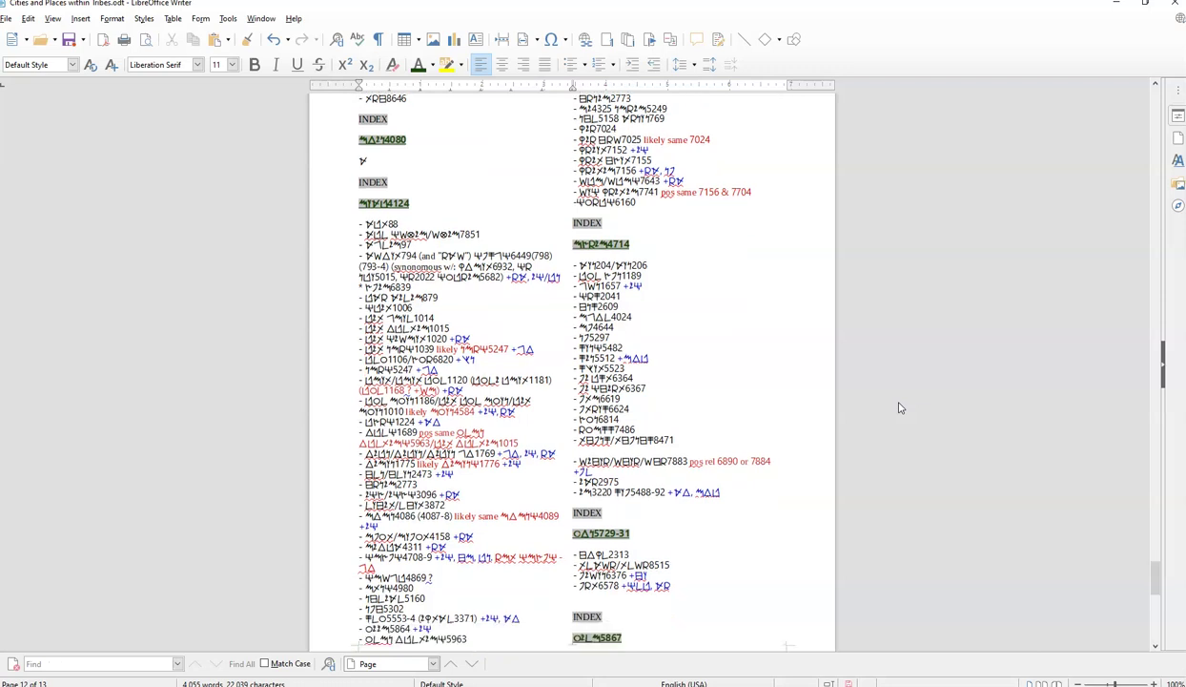
scroll(899, 408, "up", 3)
scroll(898, 408, "down", 2)
scroll(899, 408, "up", 3)
scroll(899, 408, "down", 4)
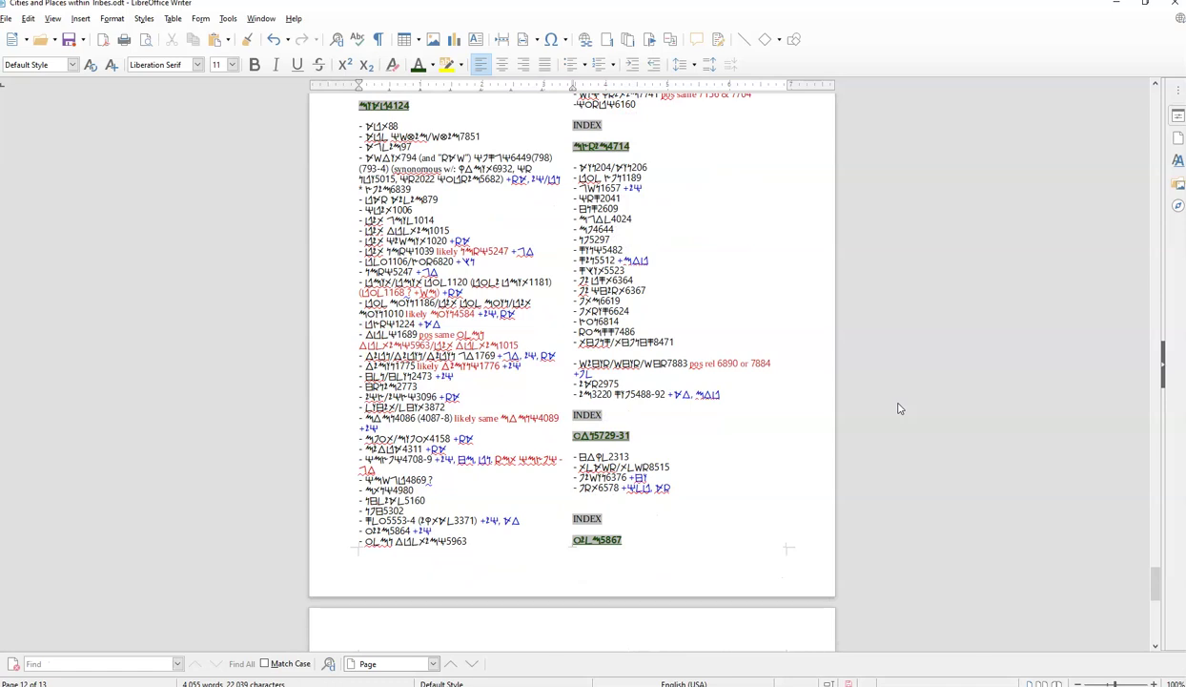
scroll(899, 409, "down", 4)
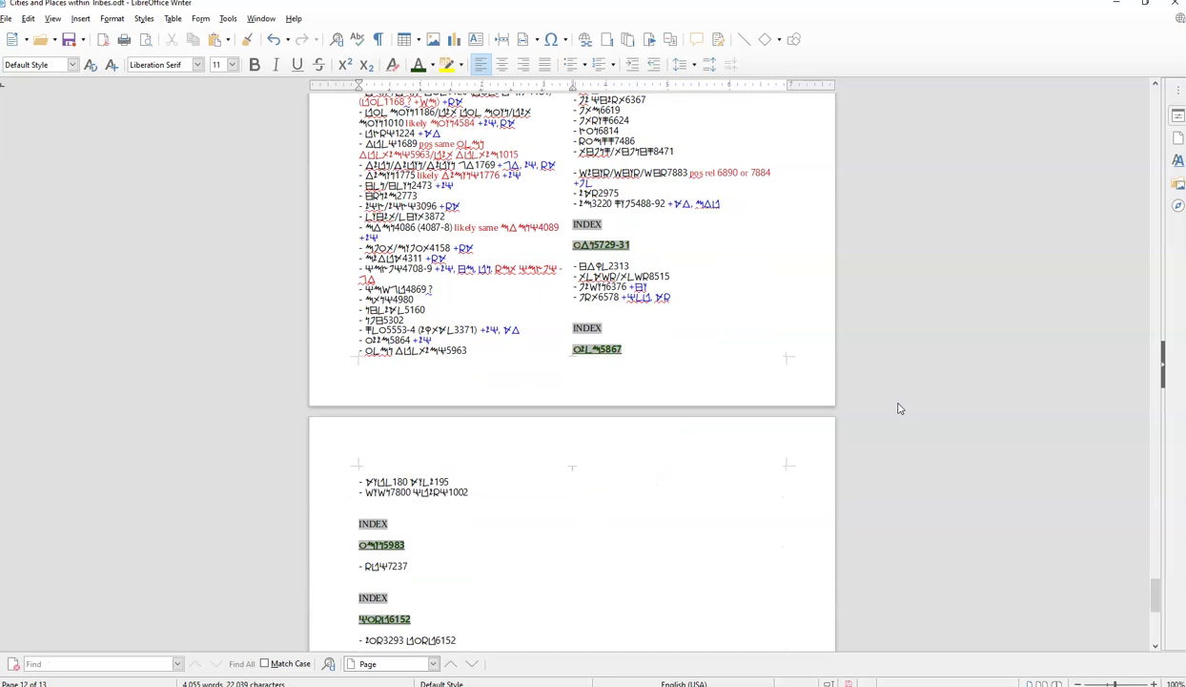
scroll(898, 408, "down", 4)
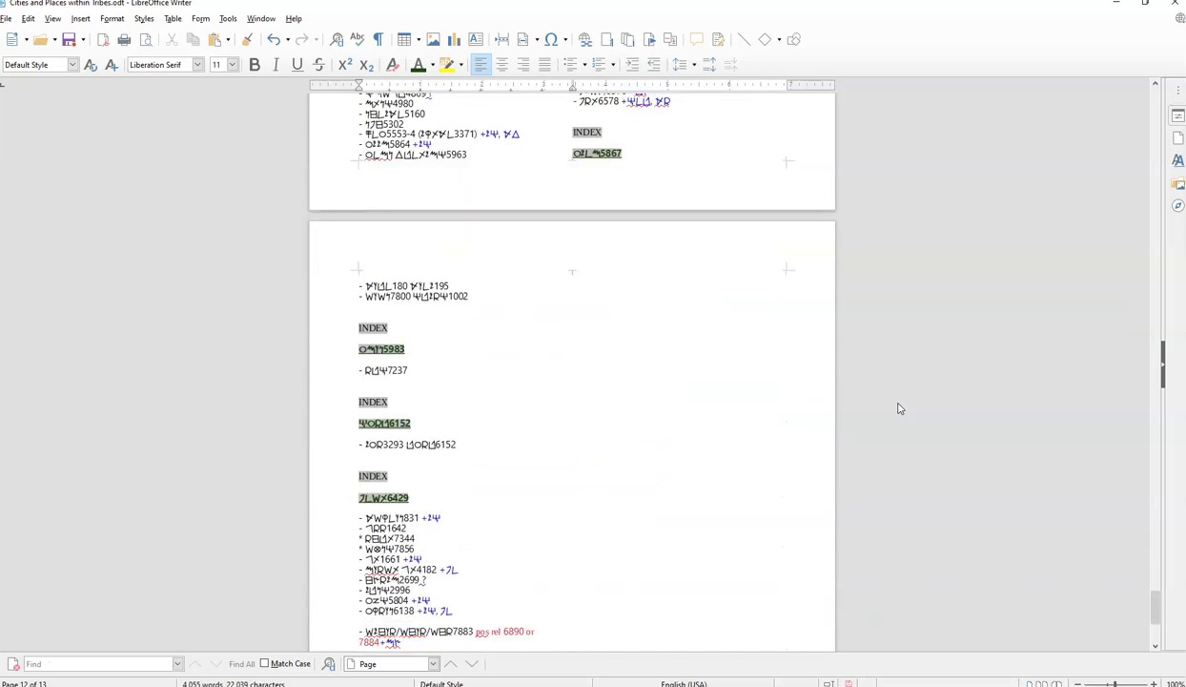
scroll(899, 408, "up", 2)
scroll(898, 408, "down", 2)
scroll(898, 408, "down", 5)
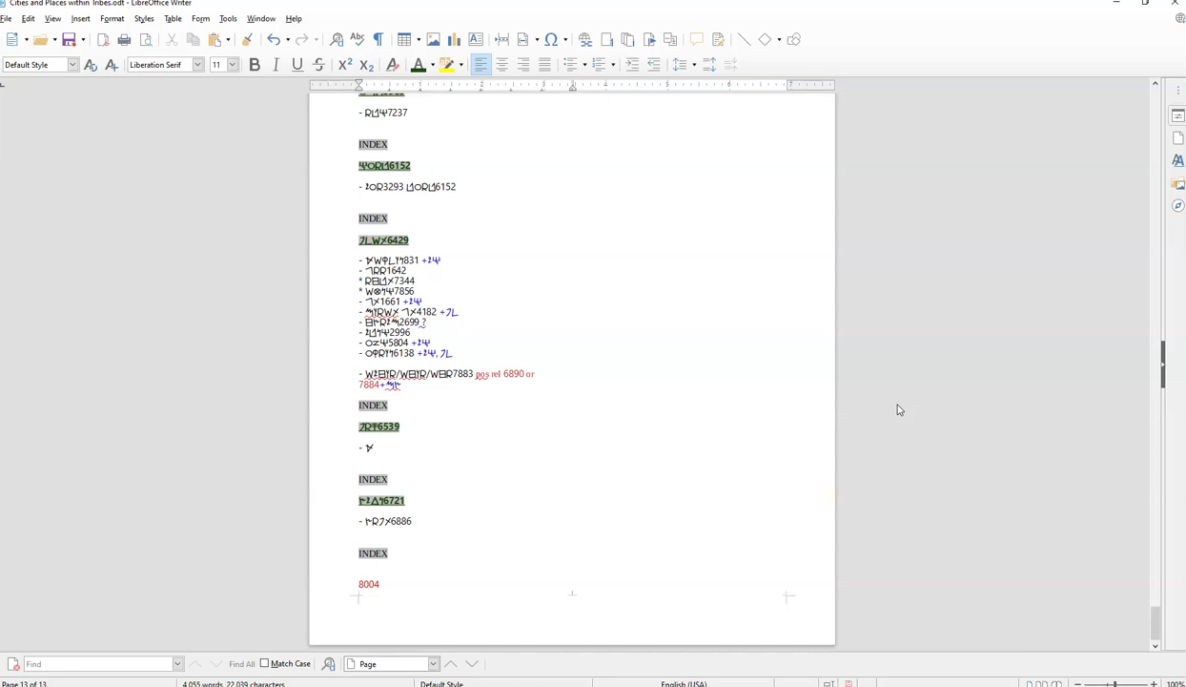
scroll(897, 409, "up", 5)
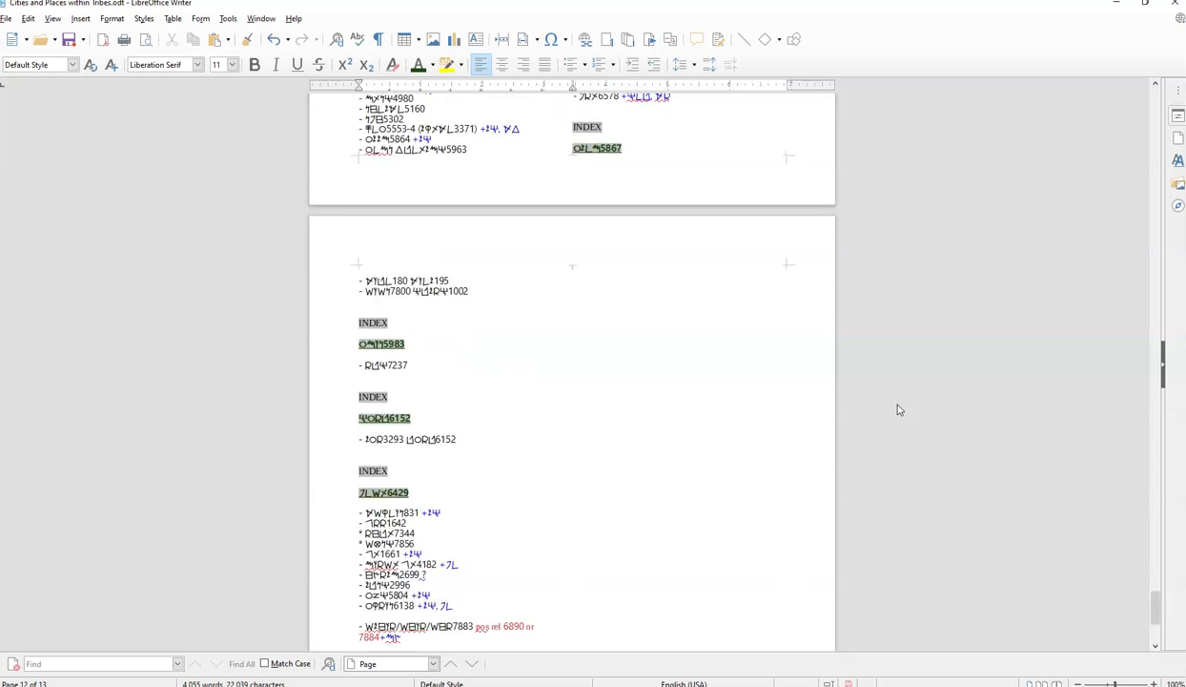
mouse_move(1155, 615)
left_mouse_down()
mouse_move(1125, 252)
mouse_move(1125, 158)
mouse_move(1156, 143)
mouse_move(1155, 131)
mouse_move(1152, 159)
left_mouse_up()
scroll(923, 413, "down", 3)
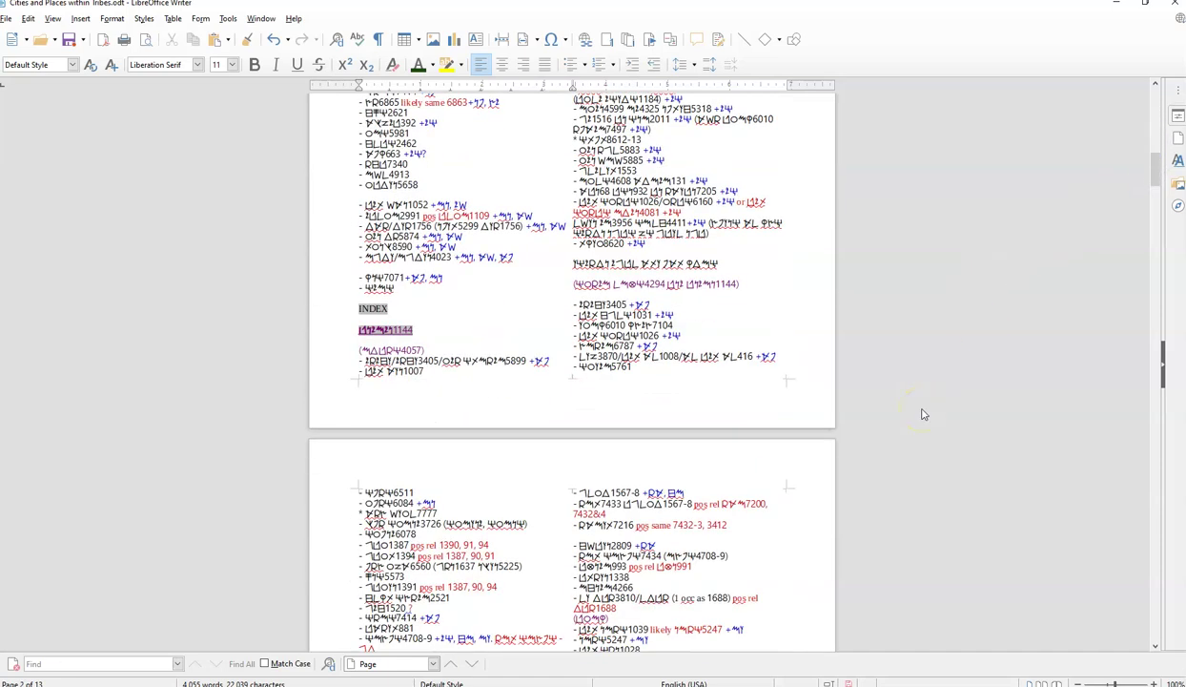
scroll(923, 413, "down", 3)
scroll(923, 412, "down", 3)
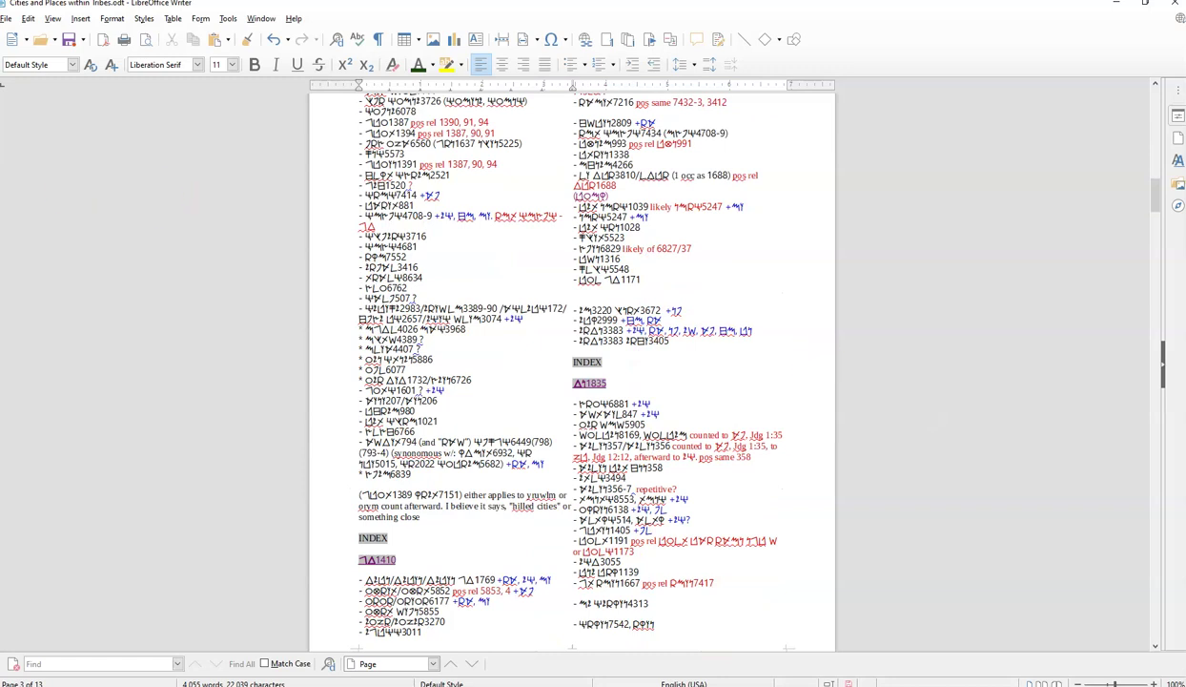
mouse_move(2, 143)
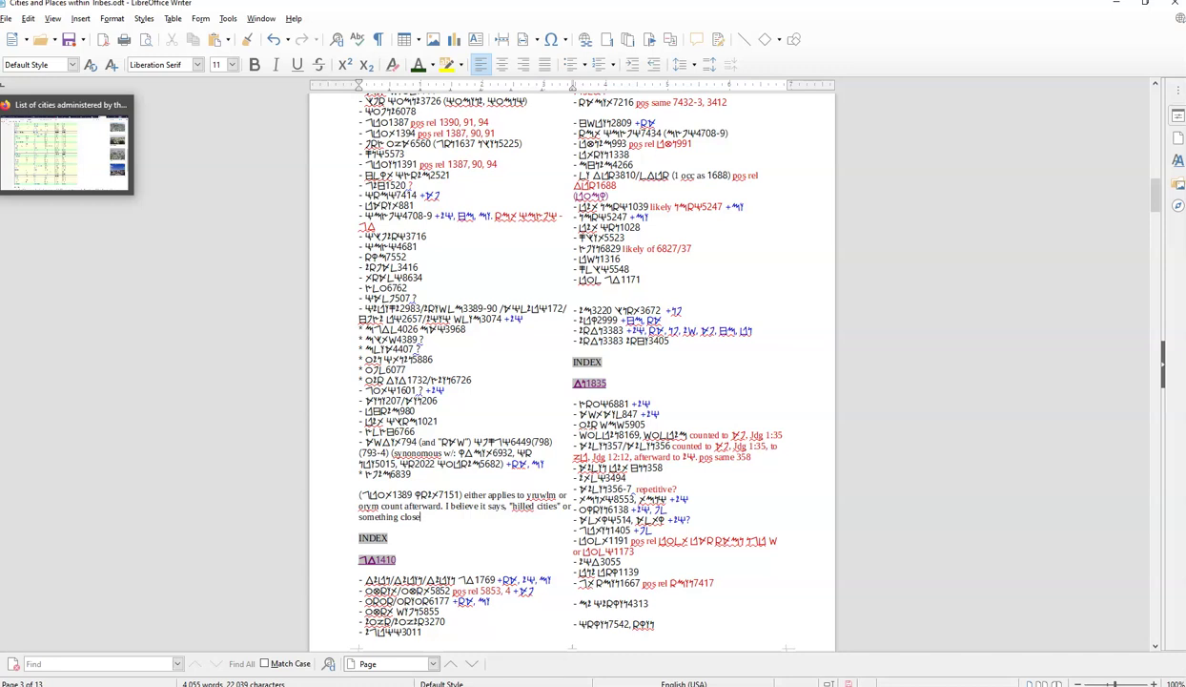
Step: Switch to the Wikipedia list of Palestinian cities in Firefox
left_click(74, 155)
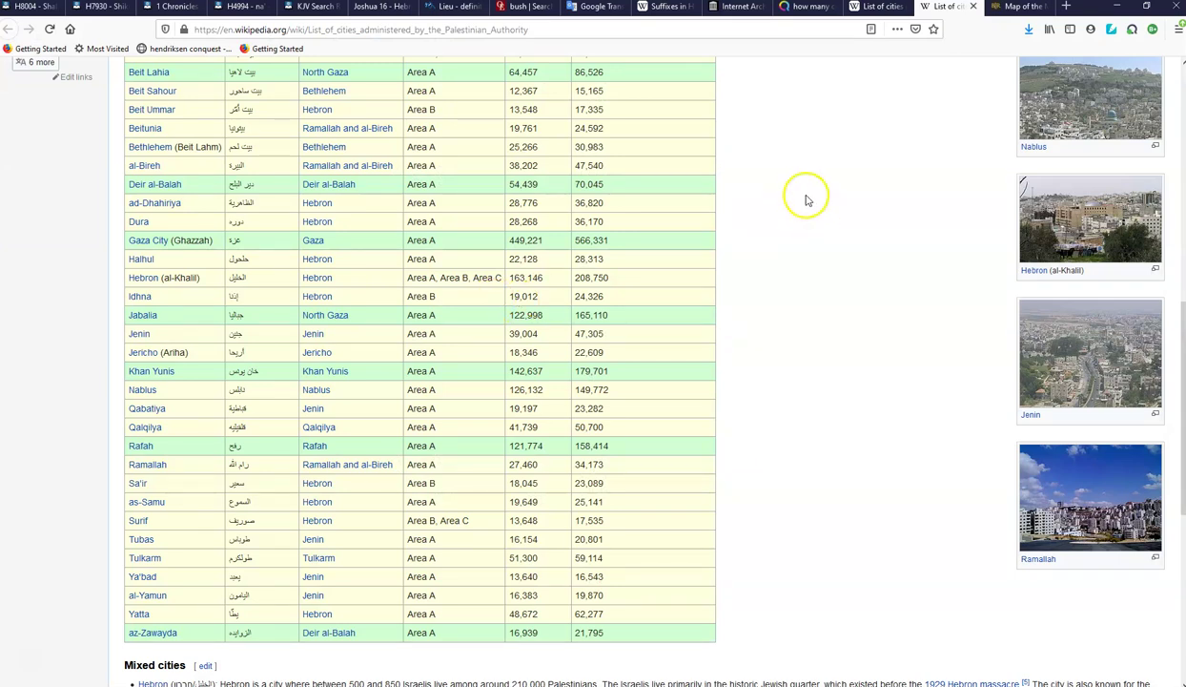
scroll(722, 320, "up", 5)
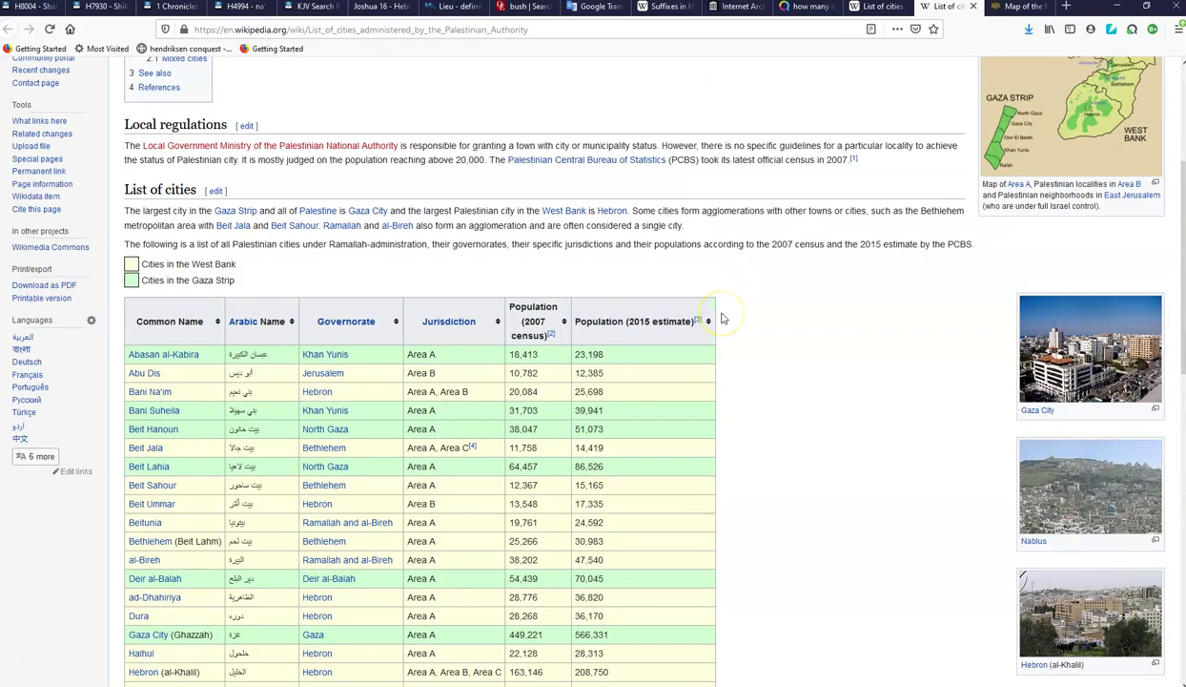
scroll(749, 317, "down", 2)
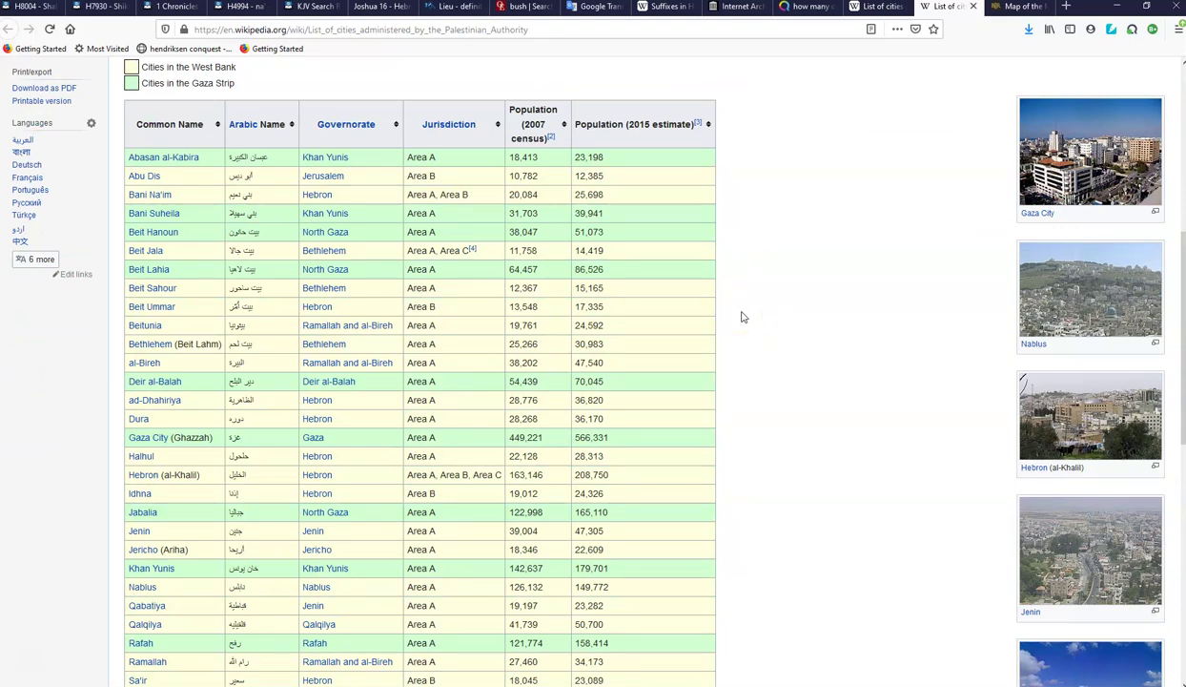
scroll(743, 316, "down", 5)
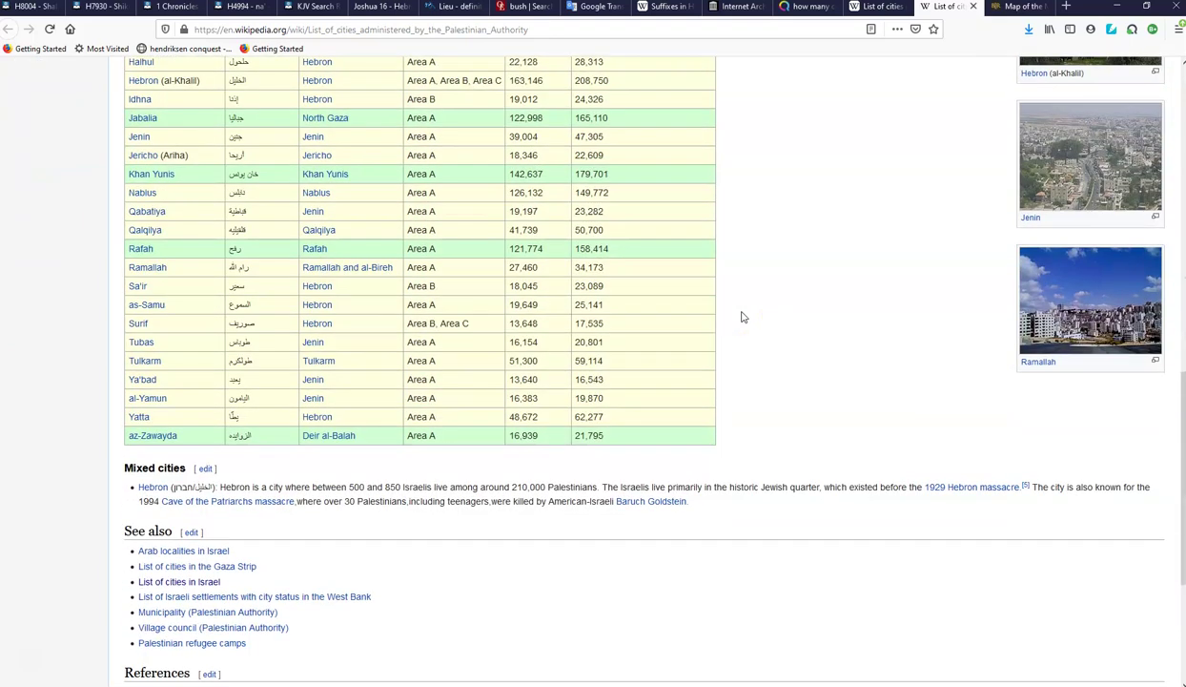
scroll(743, 317, "up", 5)
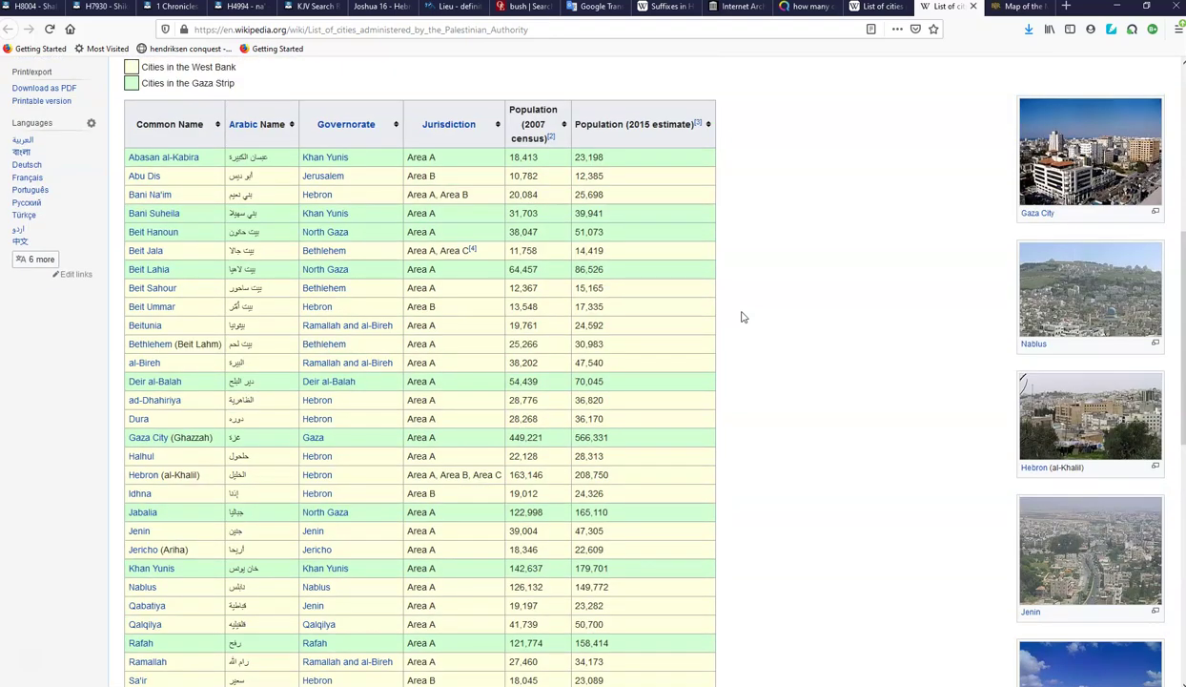
left_click(670, 358)
left_click(271, 365)
Step: Compare entries in the Palestinian Authority cities table, then go to the List of cities in Israel tab
scroll(271, 365, "down", 1)
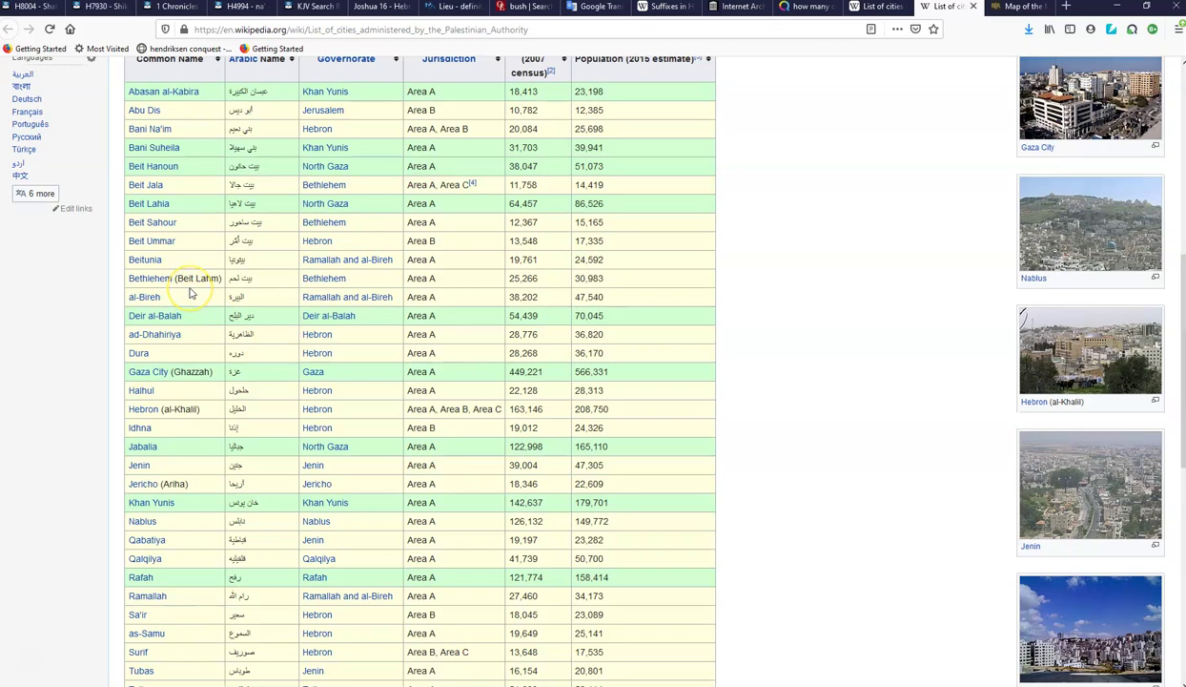
scroll(190, 292, "down", 5)
scroll(190, 293, "up", 4)
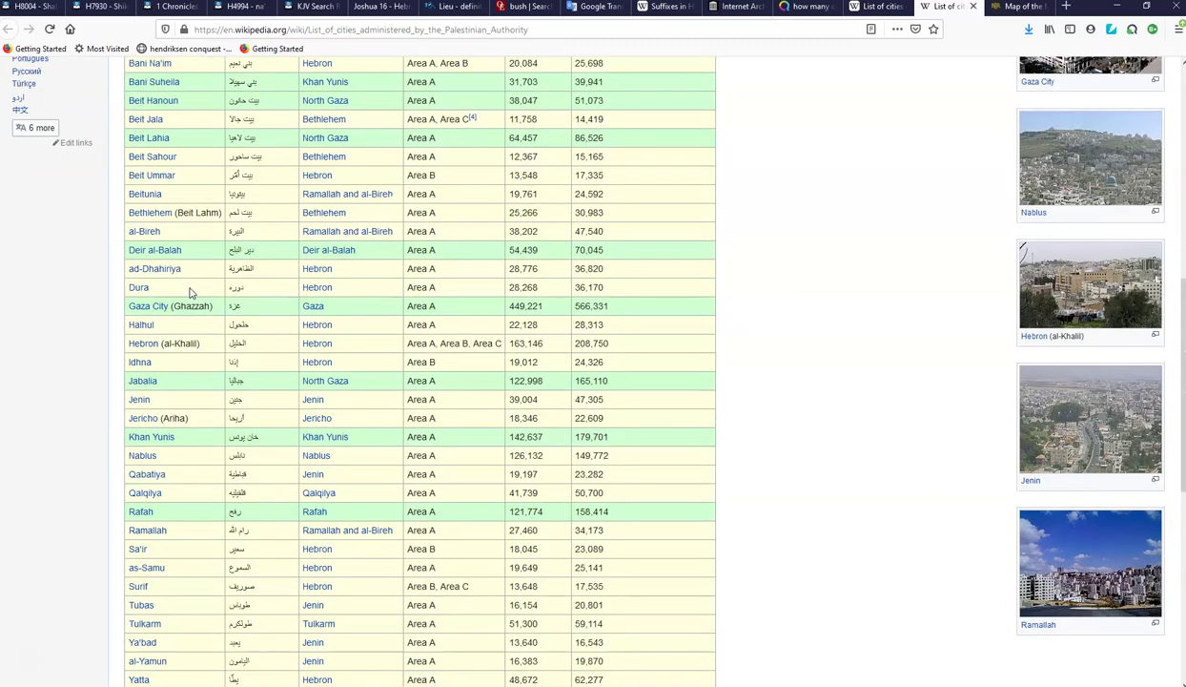
scroll(189, 293, "up", 3)
scroll(190, 292, "down", 5)
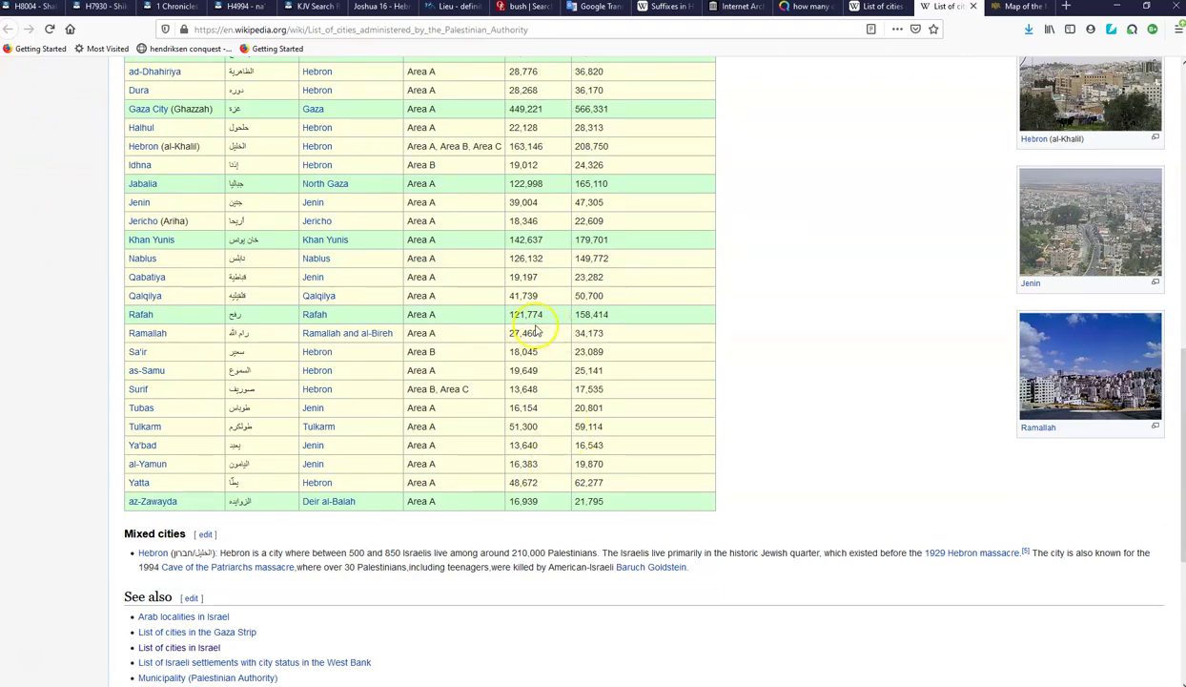
scroll(750, 358, "down", 5)
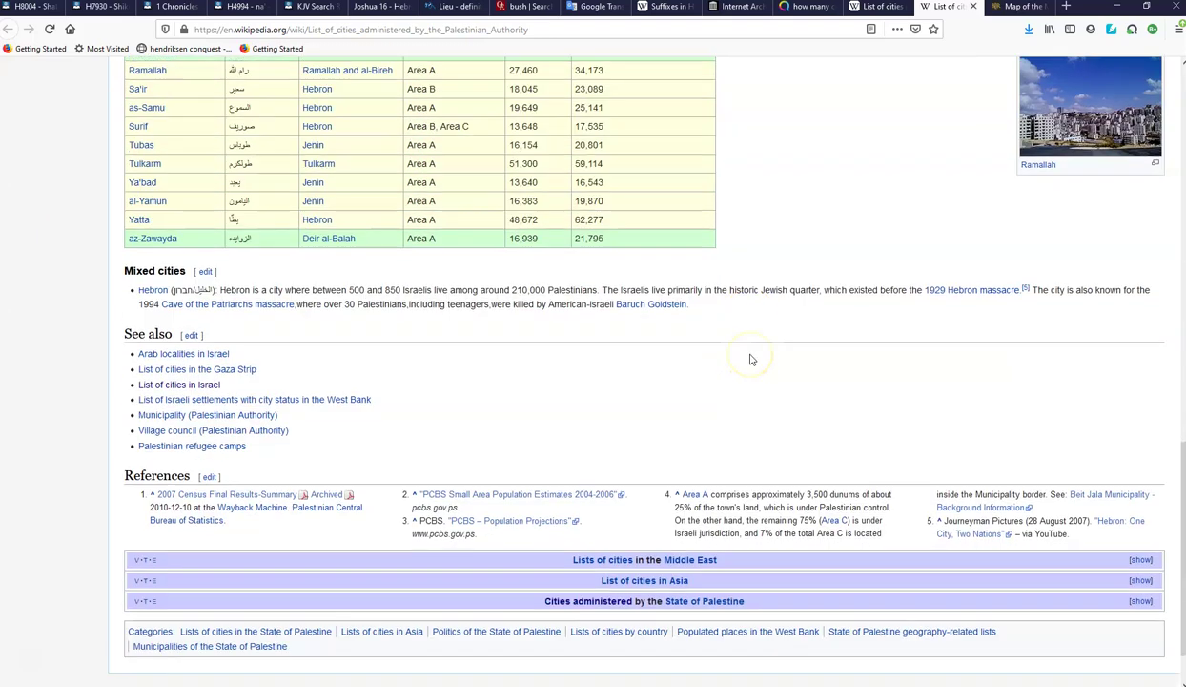
scroll(749, 359, "up", 8)
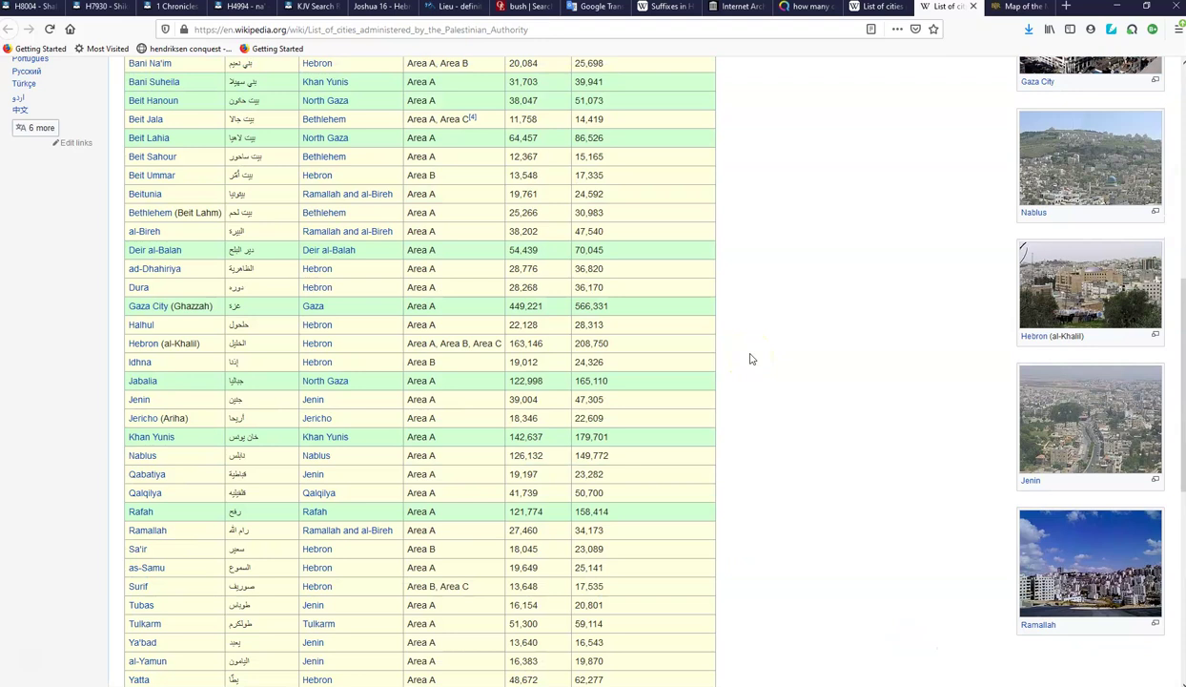
scroll(750, 358, "up", 3)
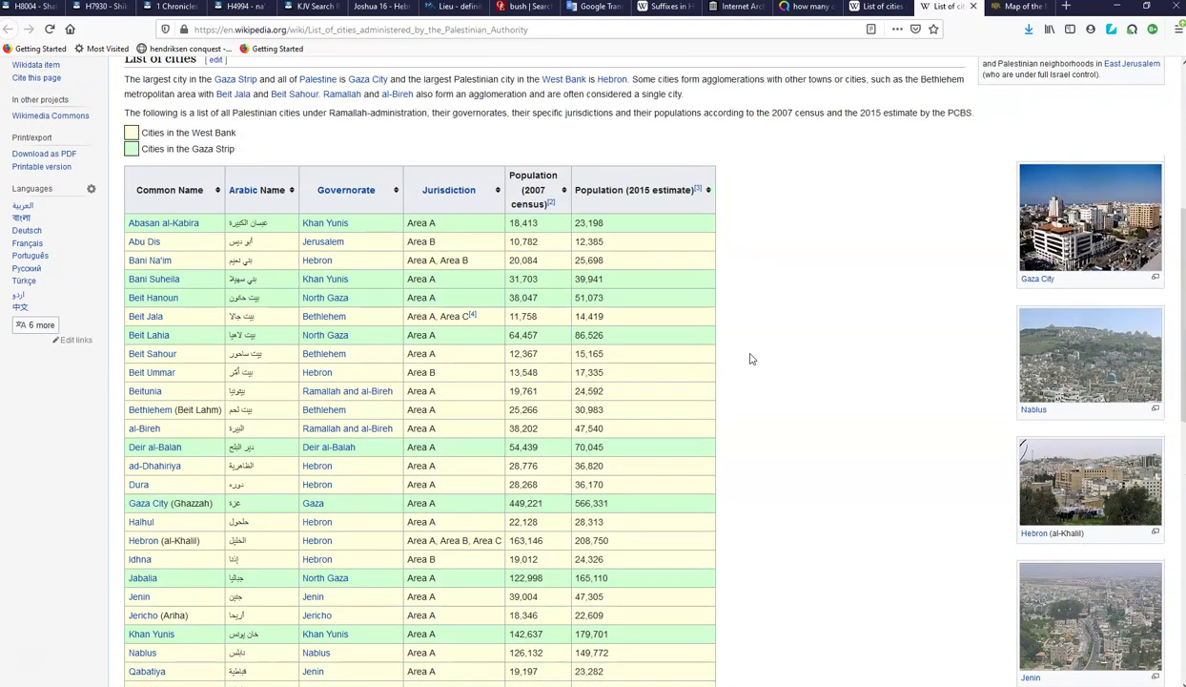
scroll(749, 358, "down", 4)
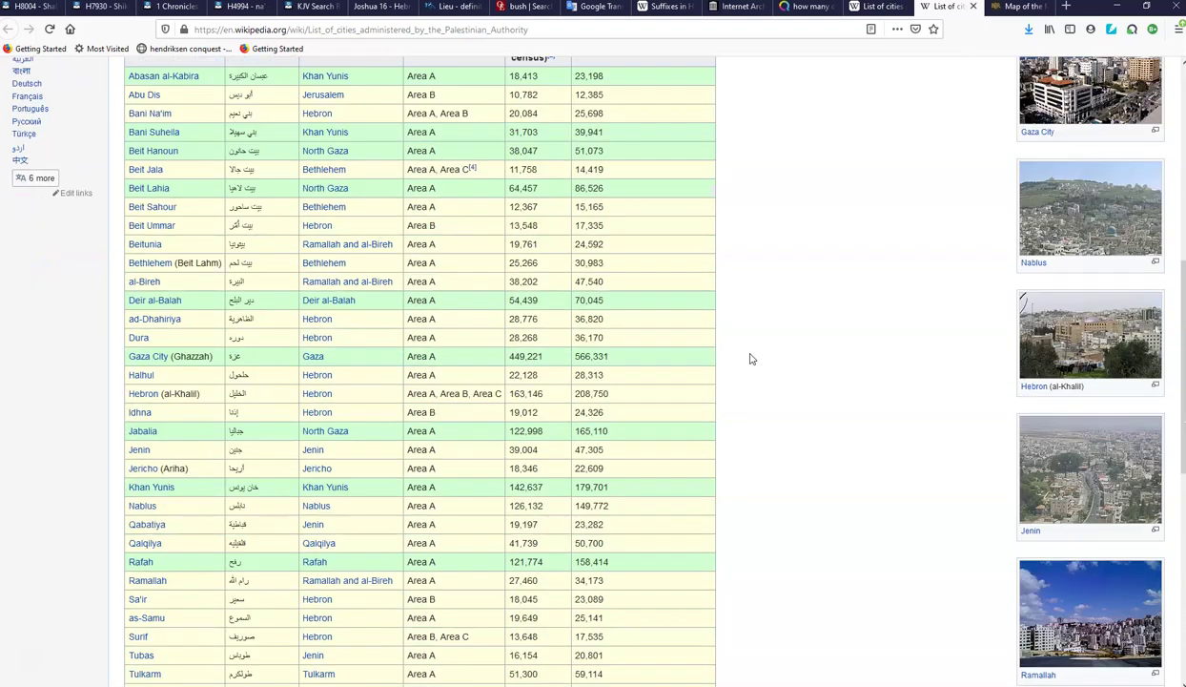
left_click(524, 250)
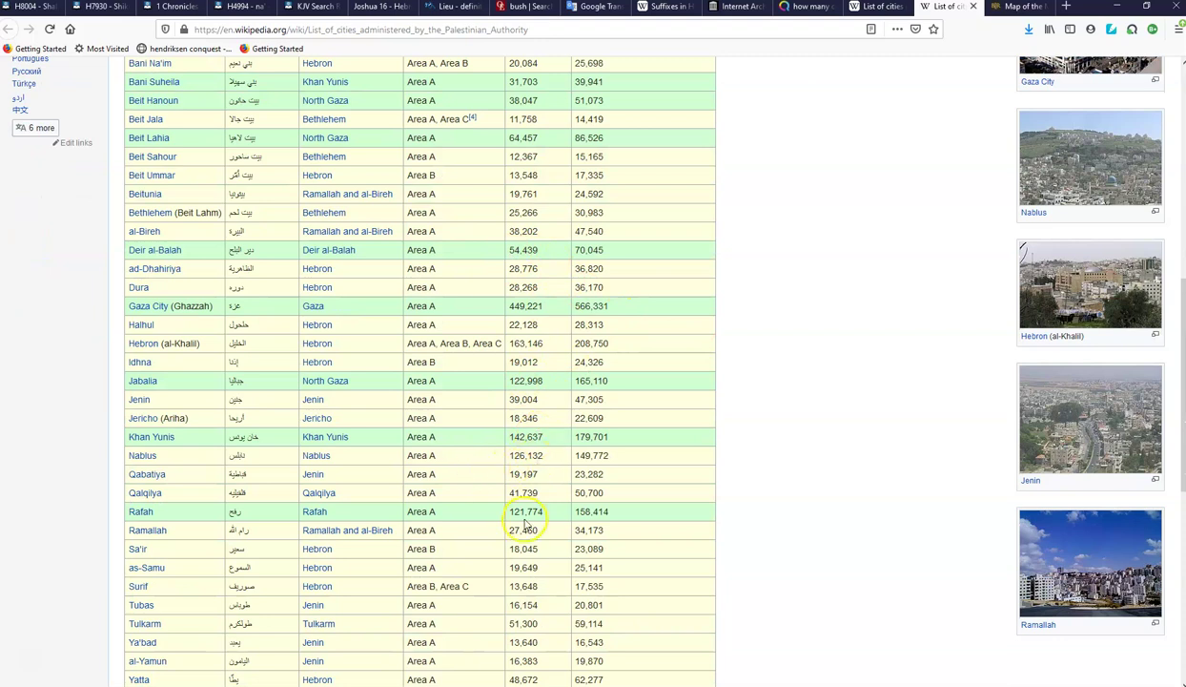
scroll(520, 544, "down", 5)
scroll(520, 550, "up", 6)
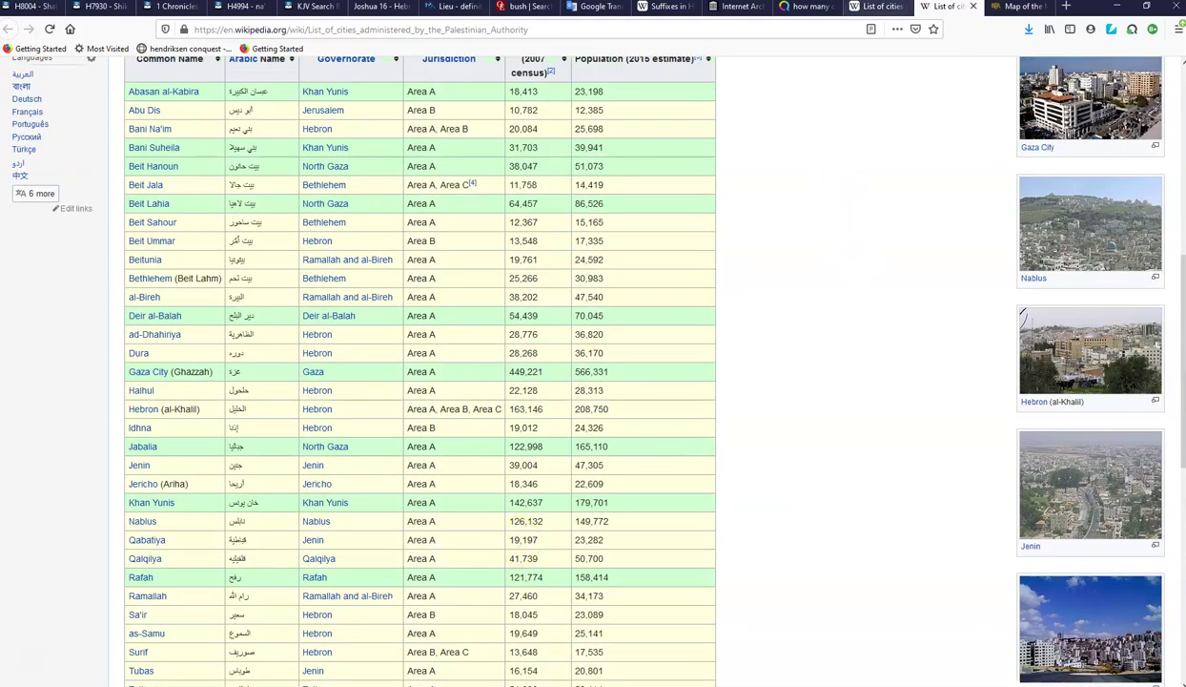
left_click(875, 7)
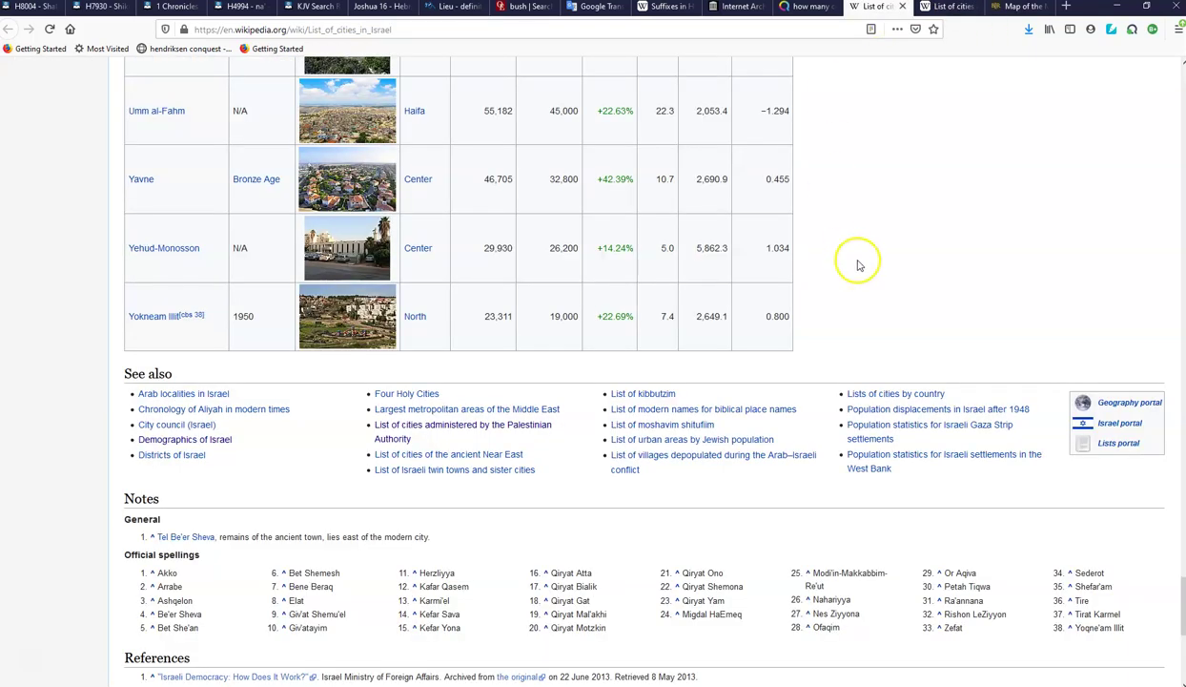
Step: Scroll the List of cities in Israel table to entries like Ramat Gan, Rehovot, Rishon LeZion and Safed
scroll(856, 268, "up", 8)
scroll(858, 263, "up", 10)
scroll(858, 259, "up", 20)
scroll(859, 260, "up", 20)
scroll(862, 258, "up", 8)
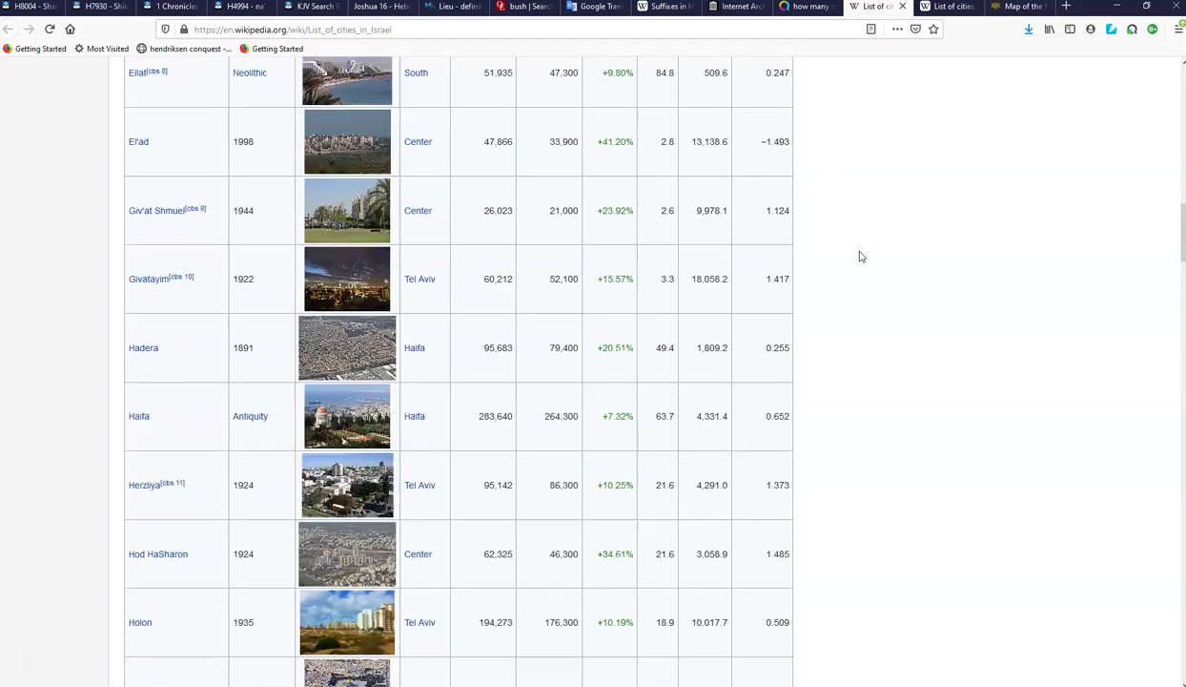
scroll(861, 258, "up", 9)
scroll(861, 256, "up", 8)
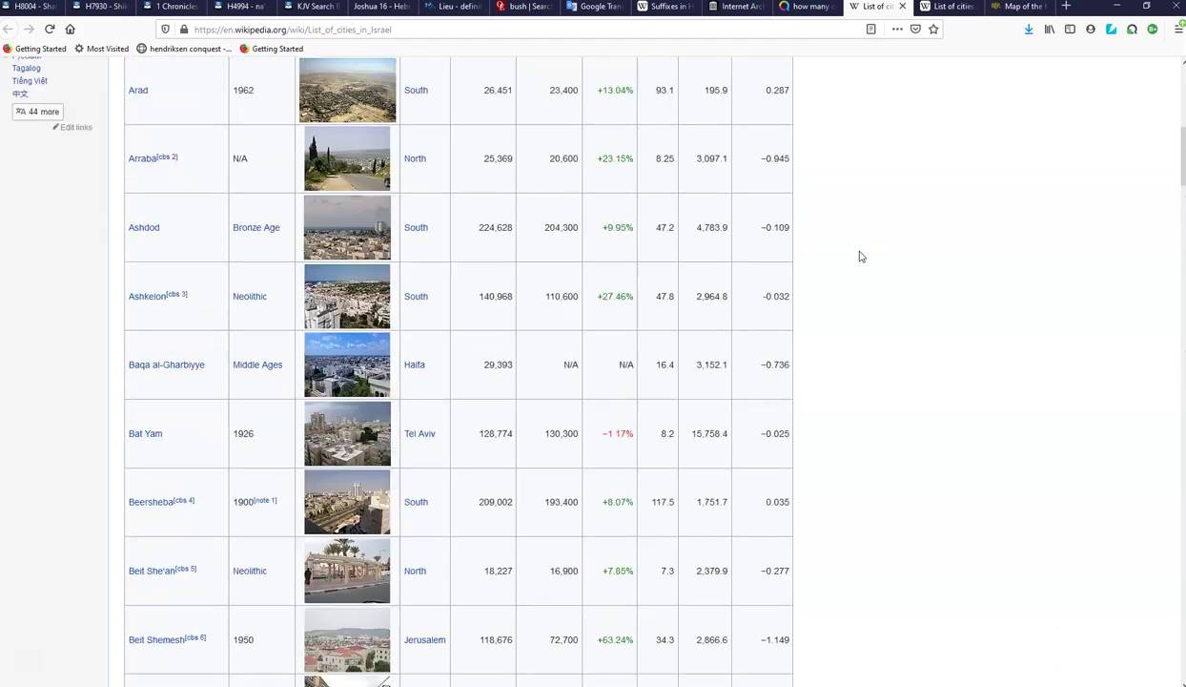
scroll(861, 257, "down", 20)
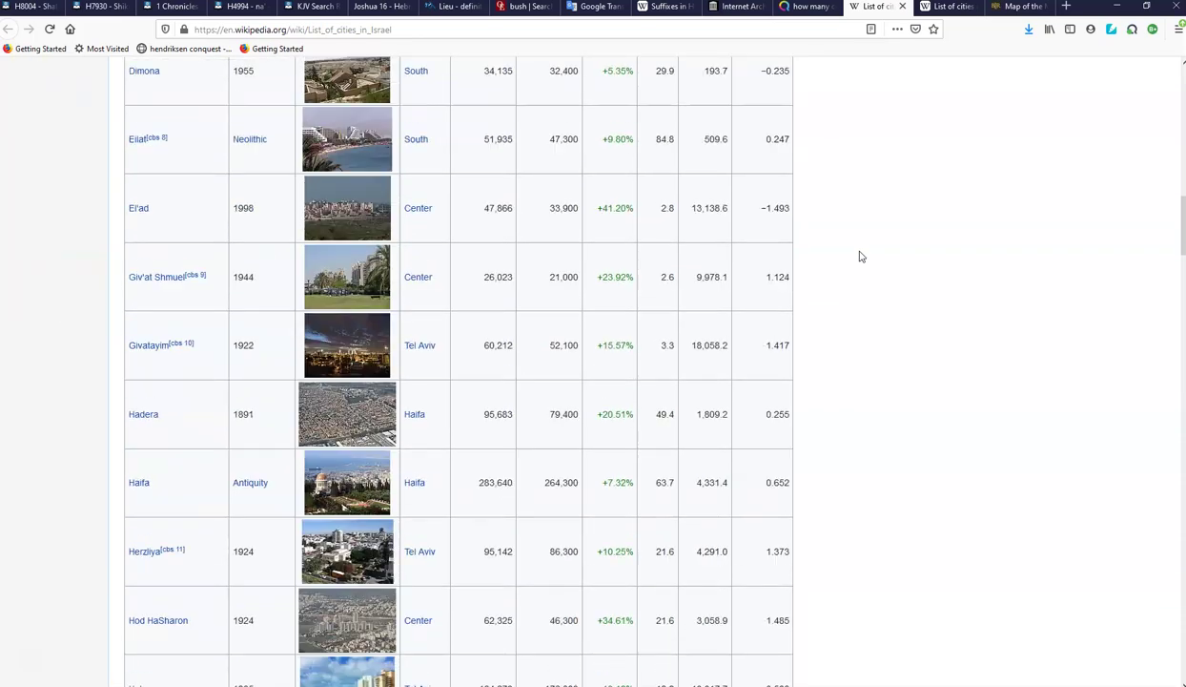
scroll(861, 256, "down", 20)
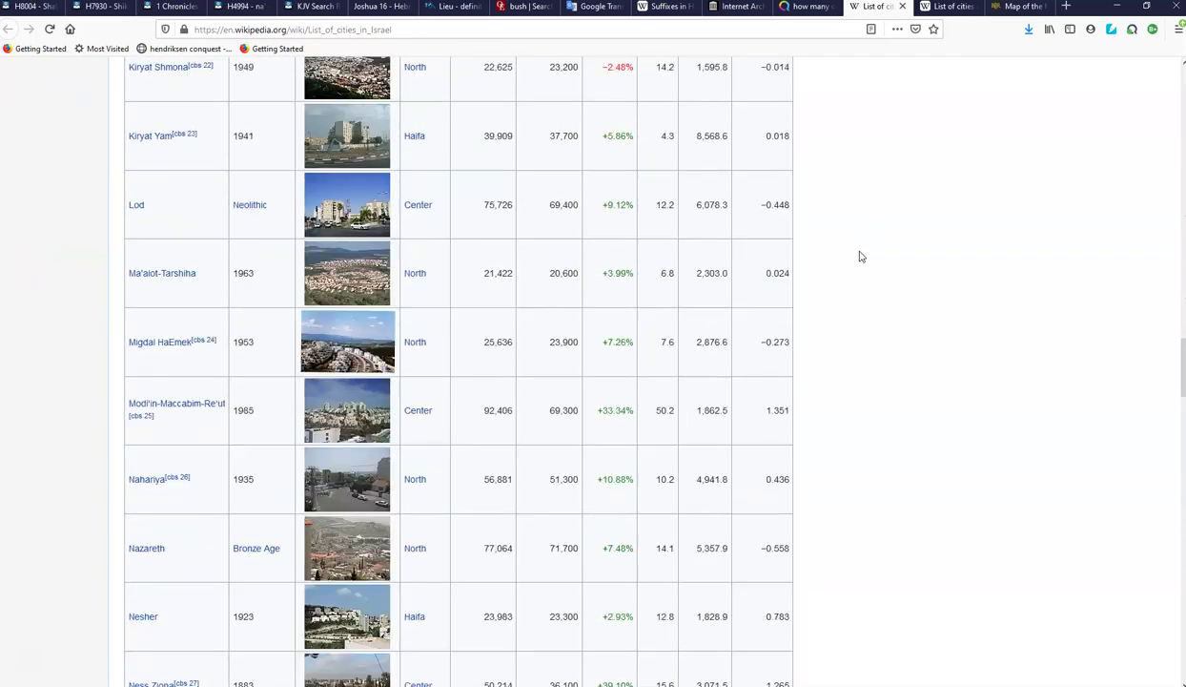
scroll(861, 257, "down", 5)
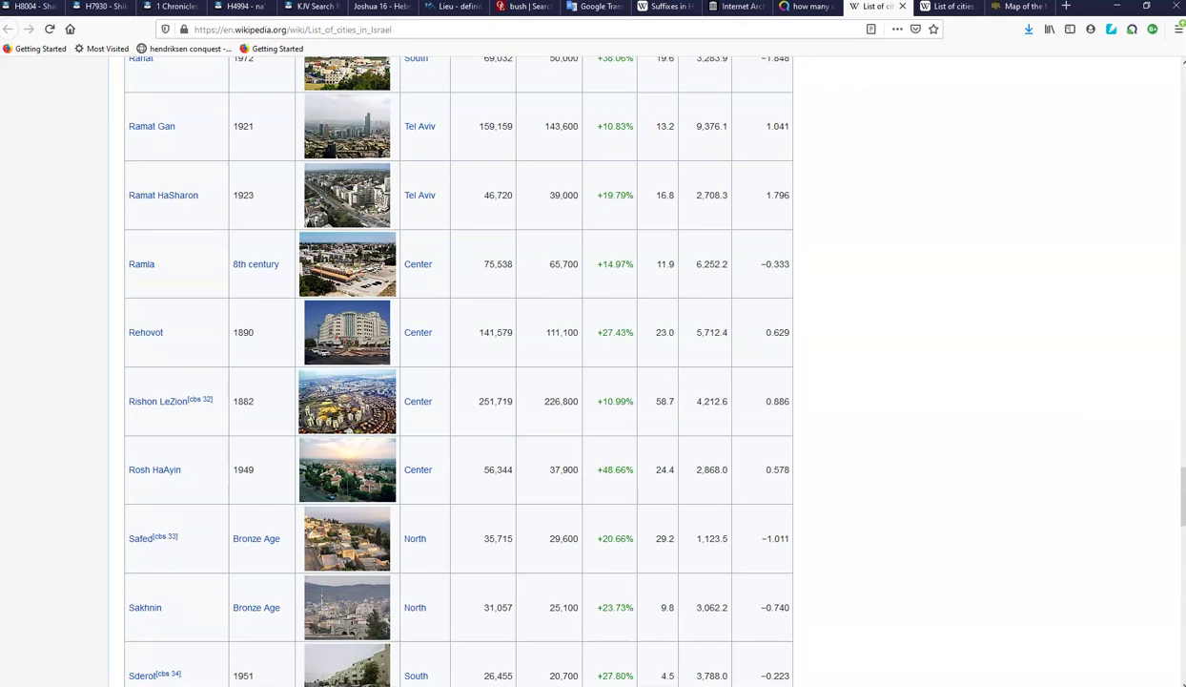
mouse_move(0, 171)
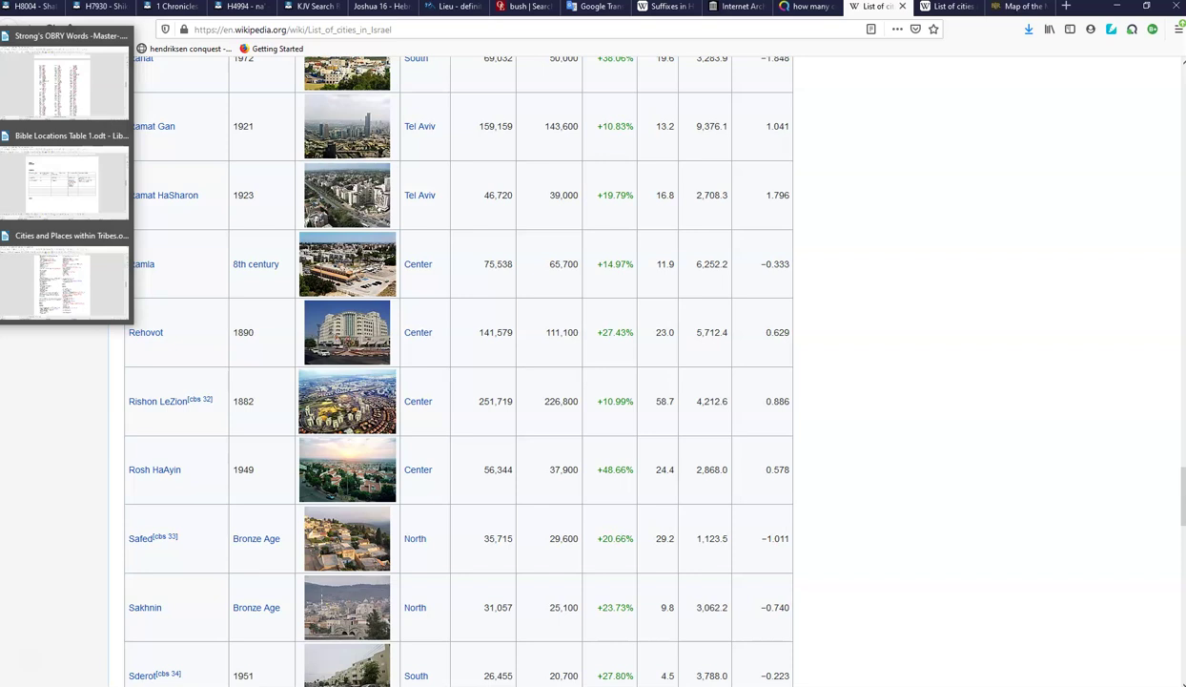
left_click(31, 272)
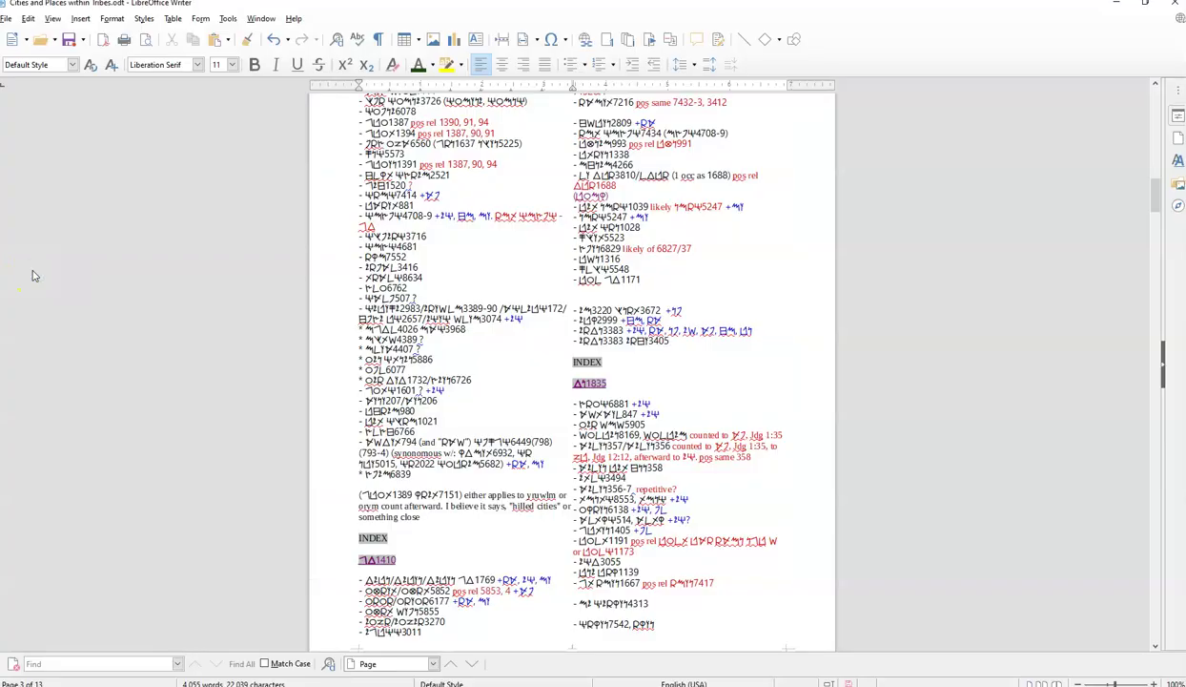
left_click(79, 254)
left_click(286, 373)
scroll(285, 374, "up", 3)
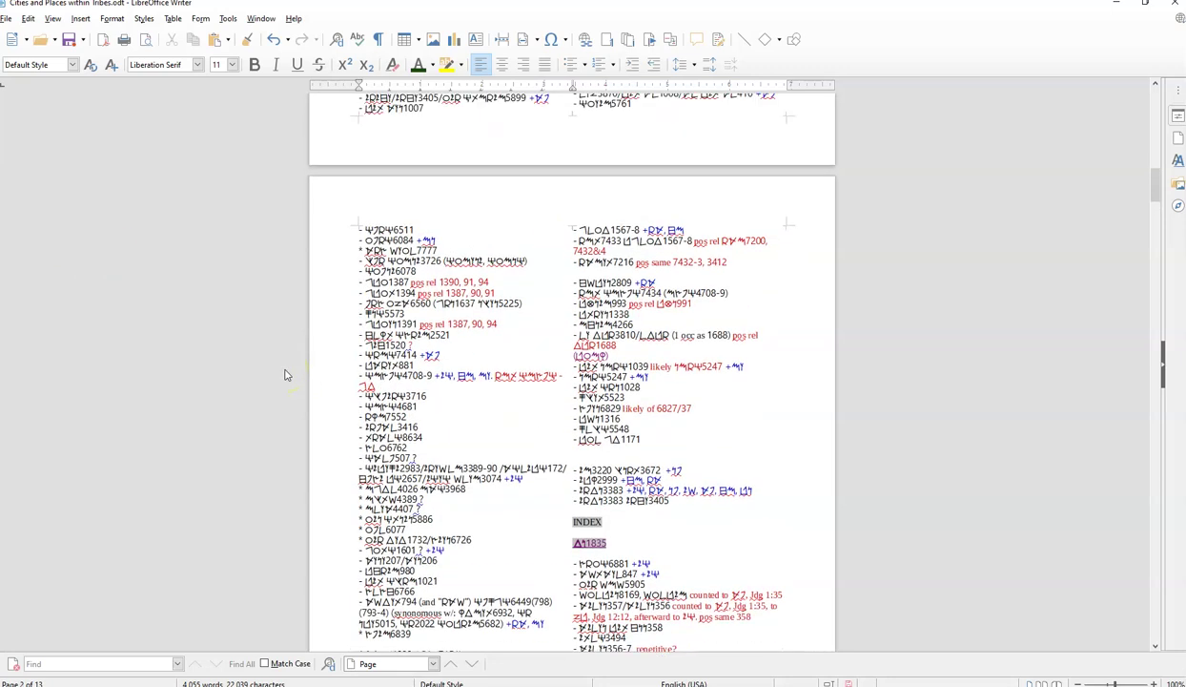
scroll(285, 374, "up", 4)
scroll(285, 375, "up", 9)
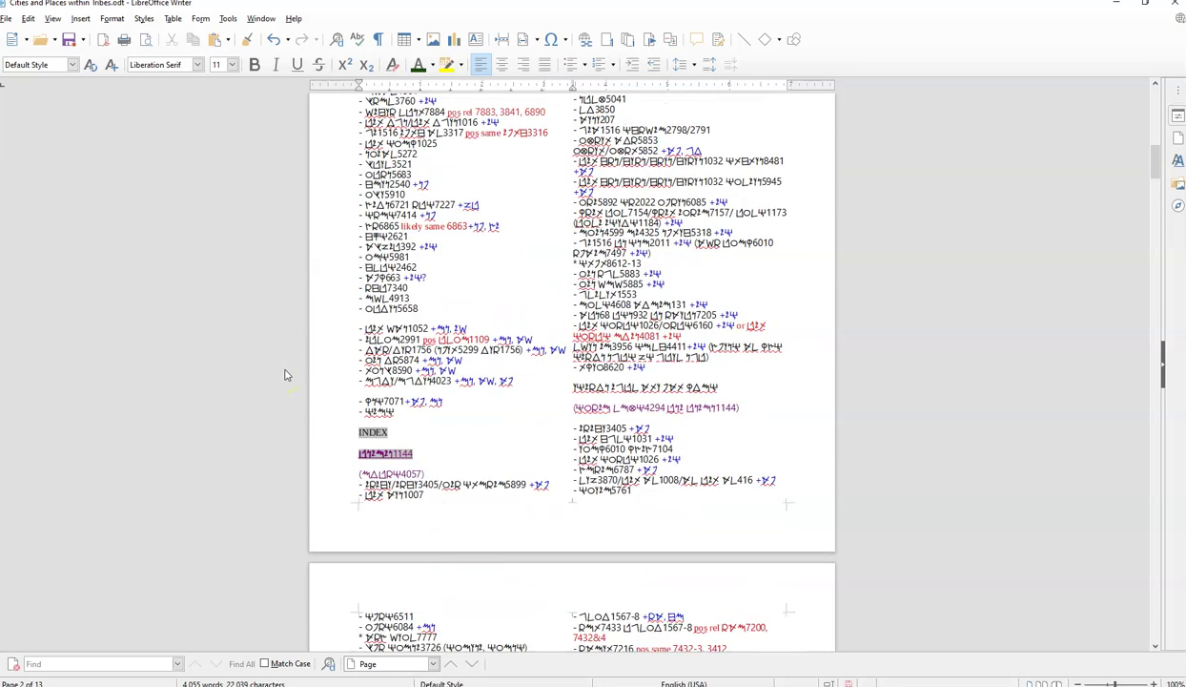
scroll(285, 375, "down", 20)
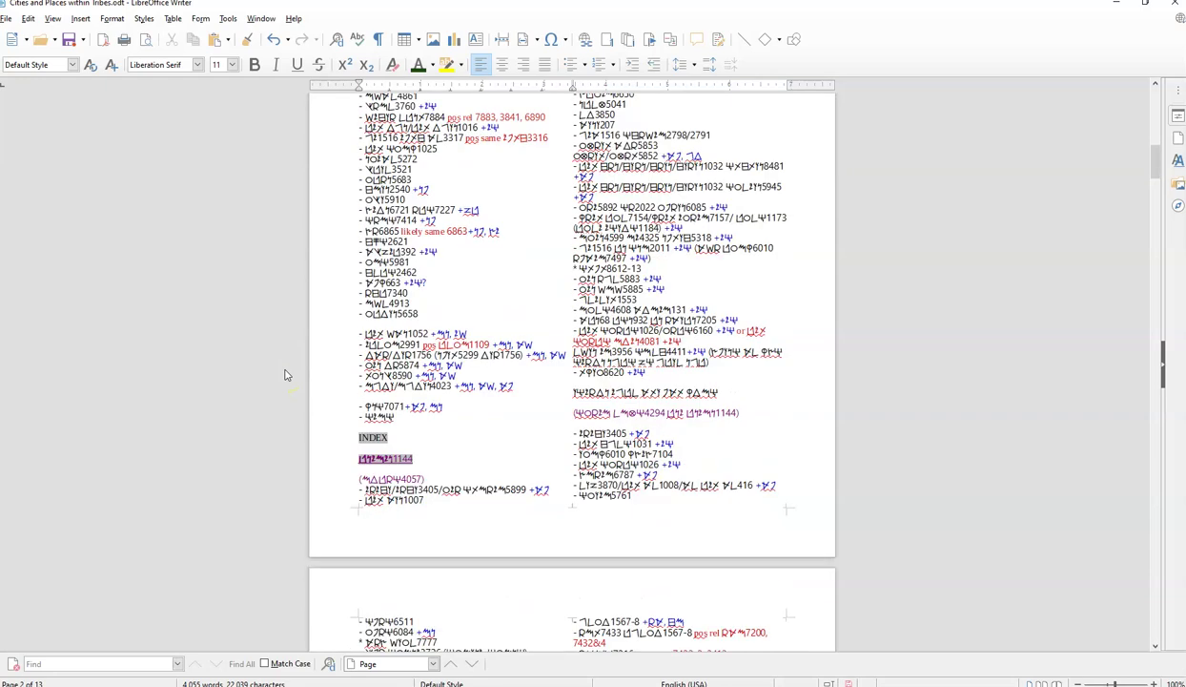
scroll(285, 375, "down", 12)
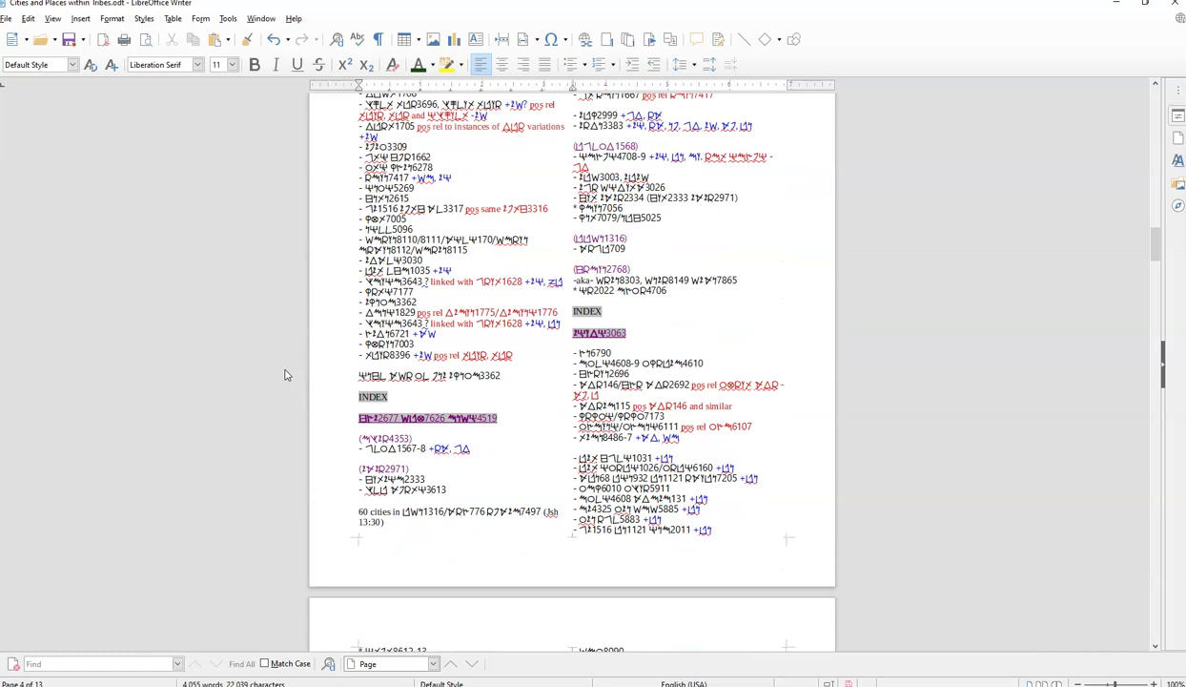
scroll(285, 375, "down", 3)
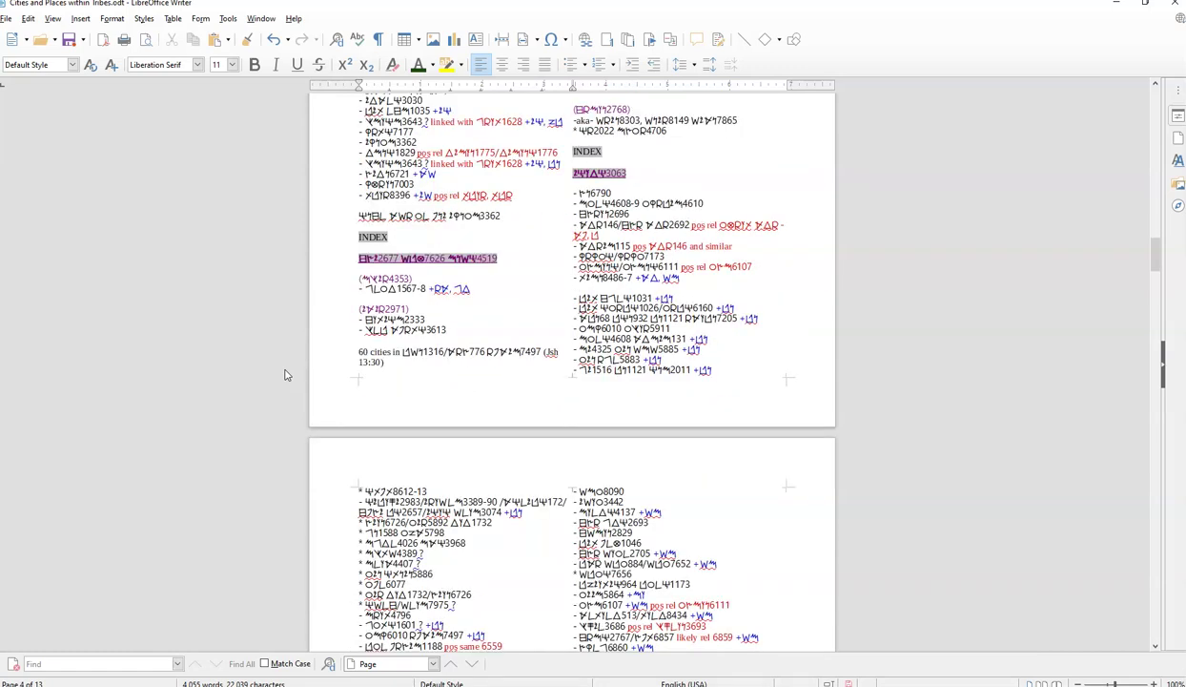
scroll(285, 375, "down", 10)
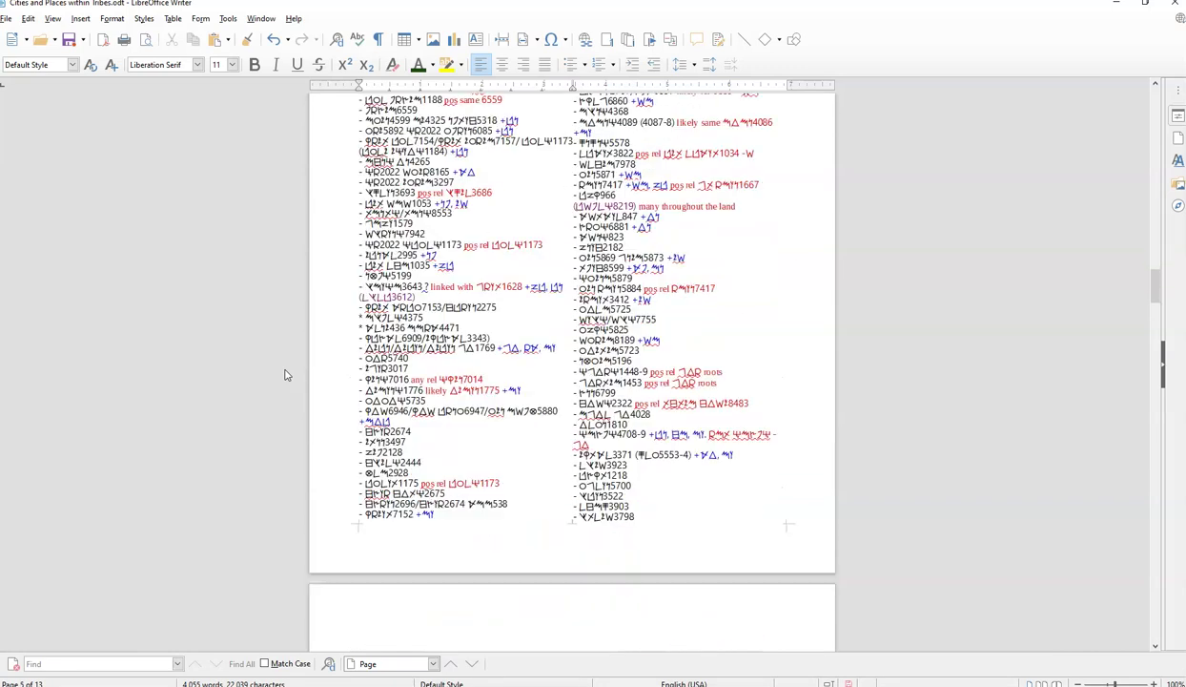
scroll(285, 374, "down", 12)
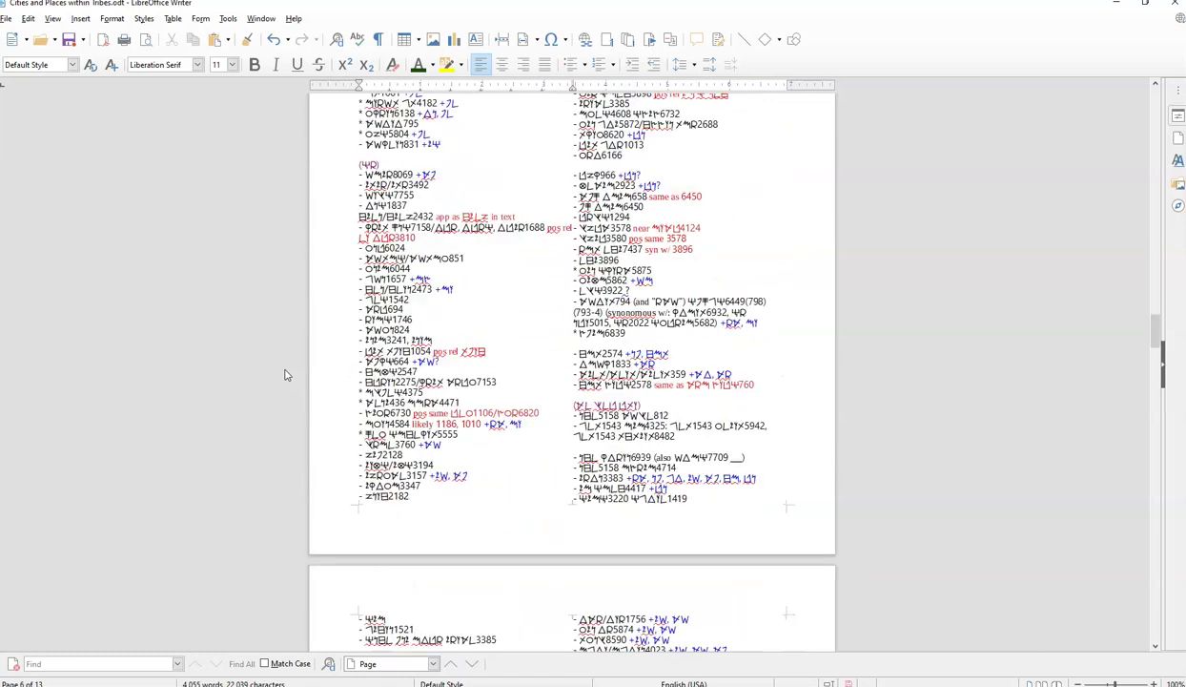
scroll(284, 374, "down", 4)
scroll(284, 375, "up", 4)
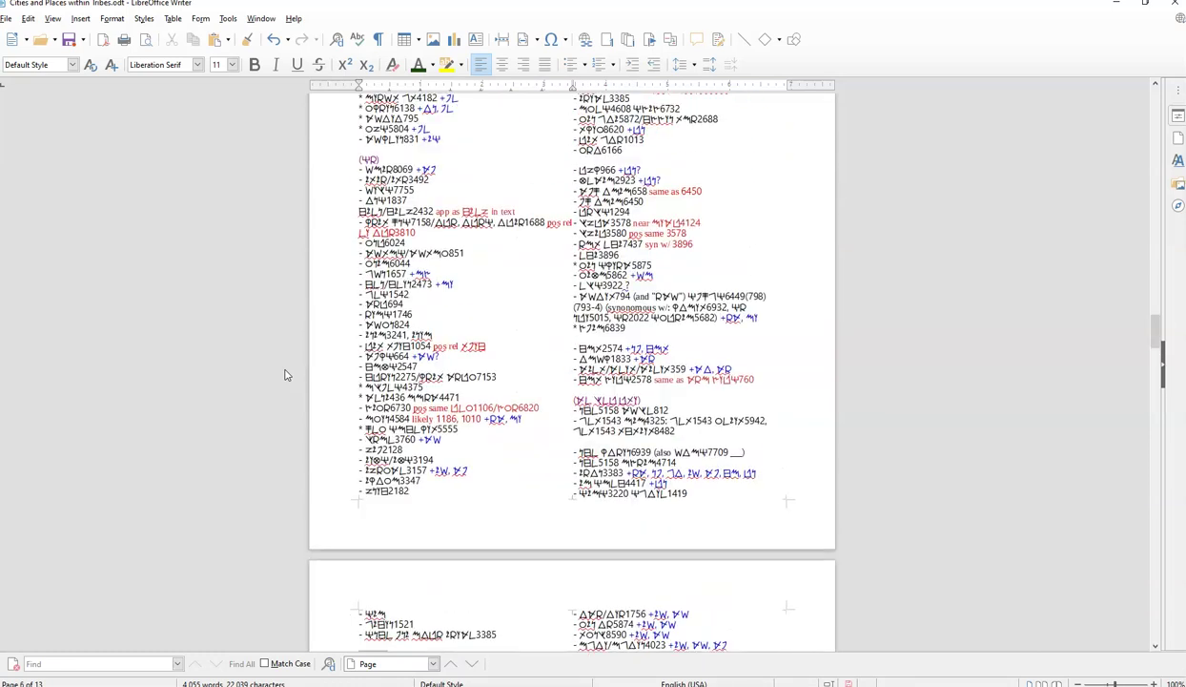
scroll(284, 375, "up", 3)
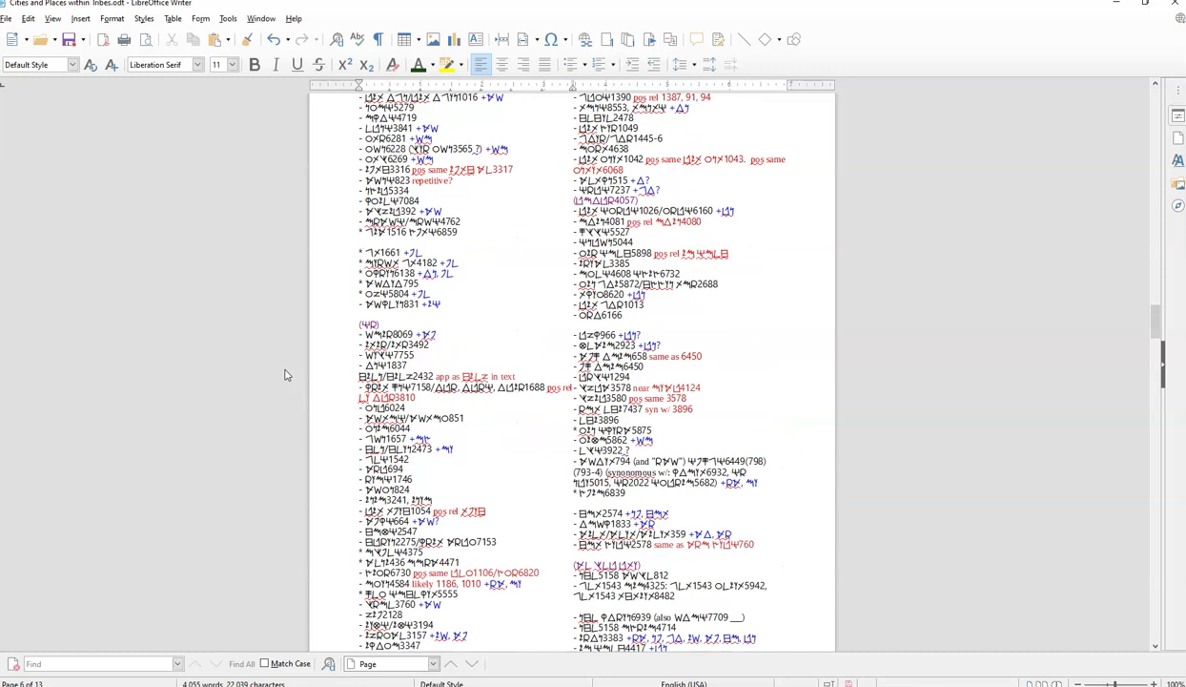
scroll(284, 375, "up", 2)
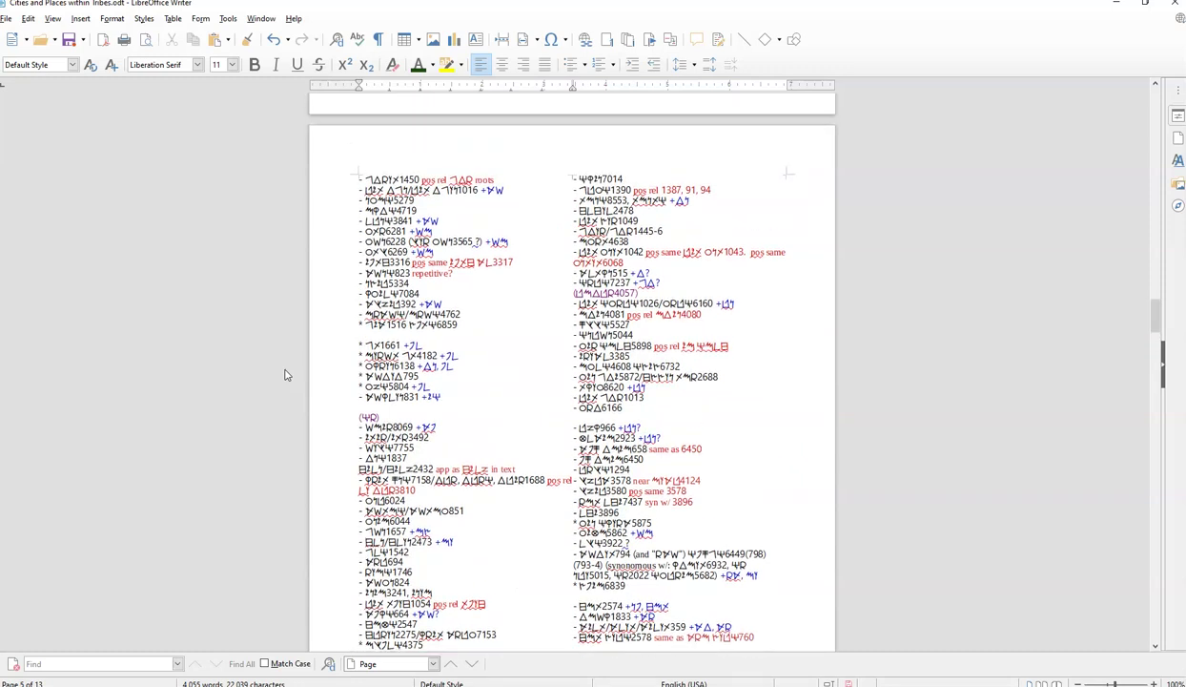
scroll(284, 375, "down", 4)
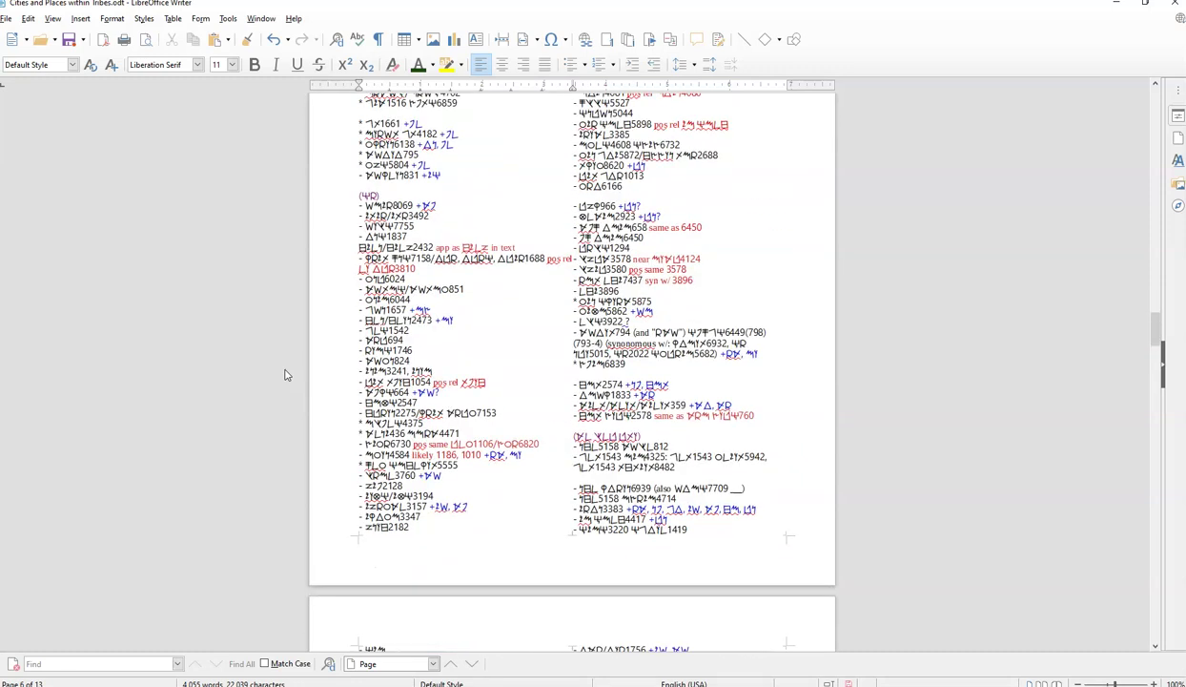
scroll(284, 375, "down", 3)
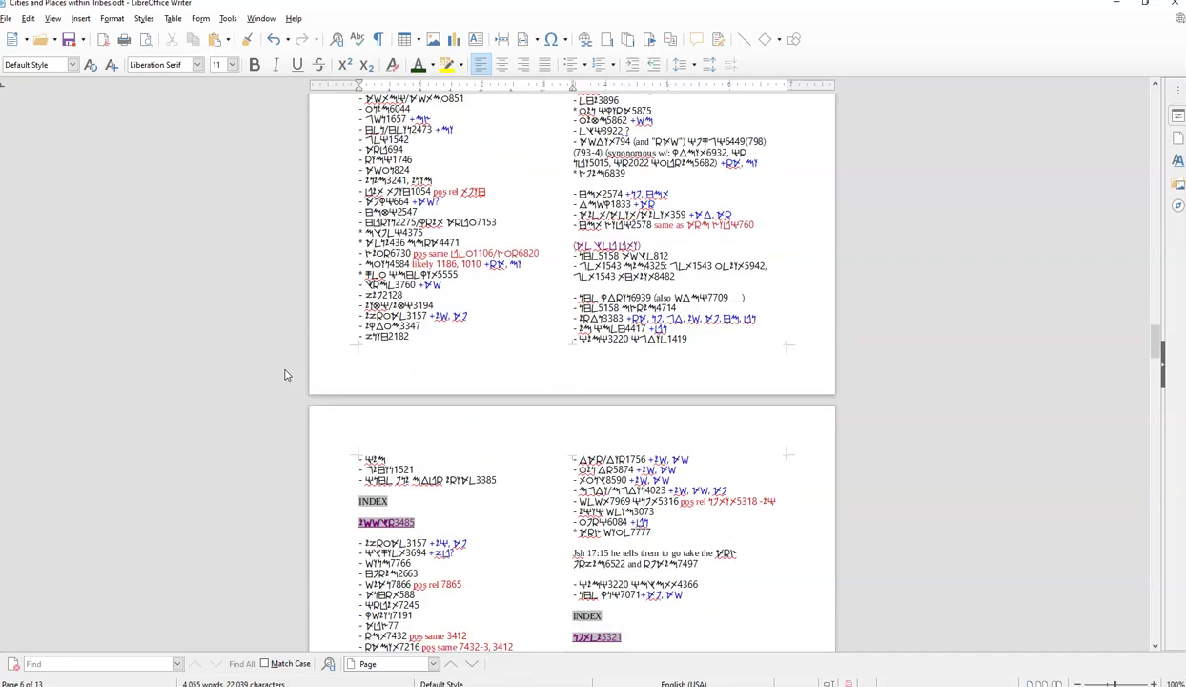
scroll(285, 375, "up", 20)
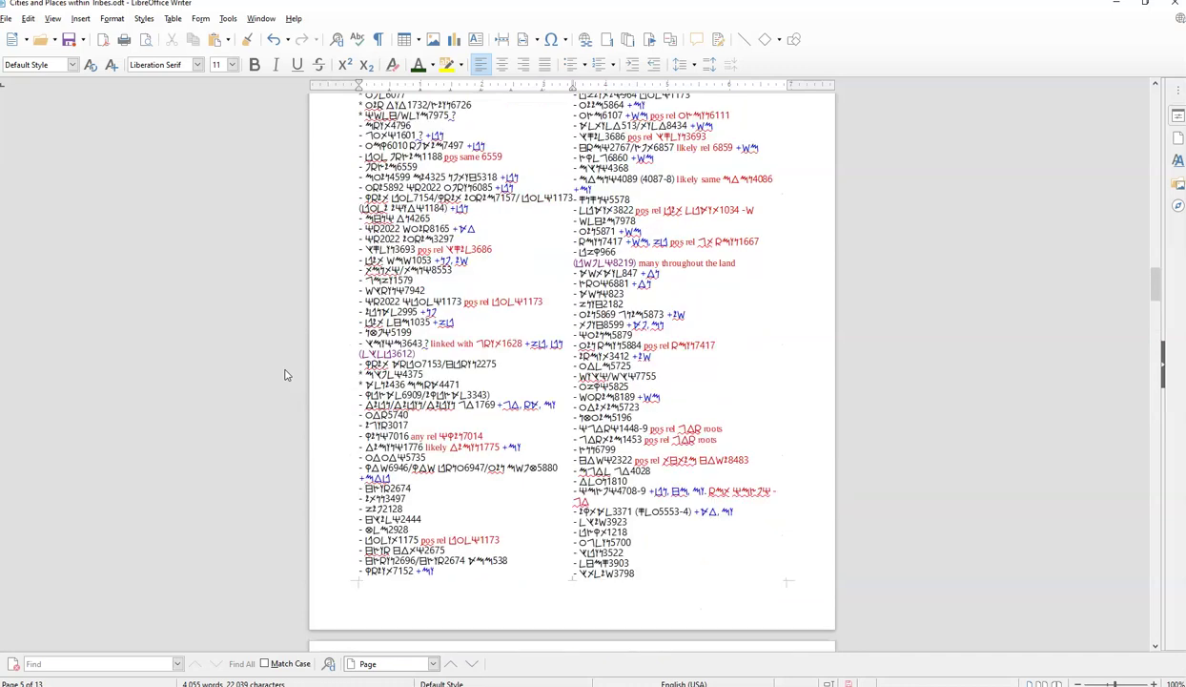
scroll(284, 374, "up", 10)
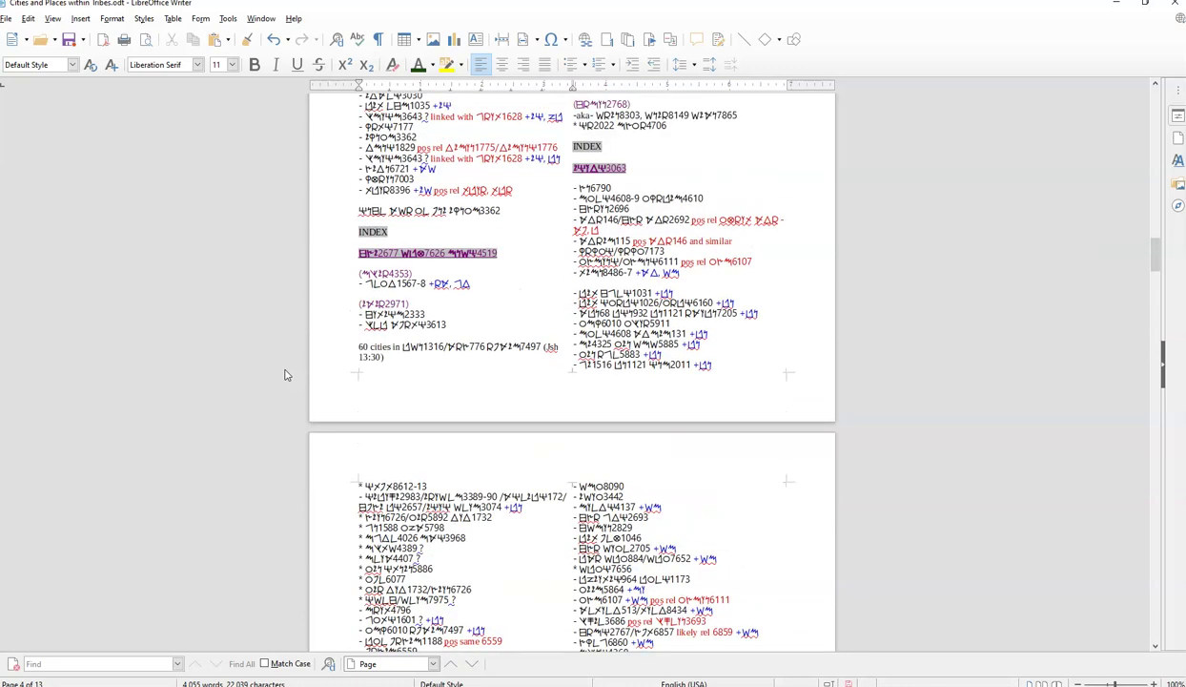
scroll(284, 375, "down", 8)
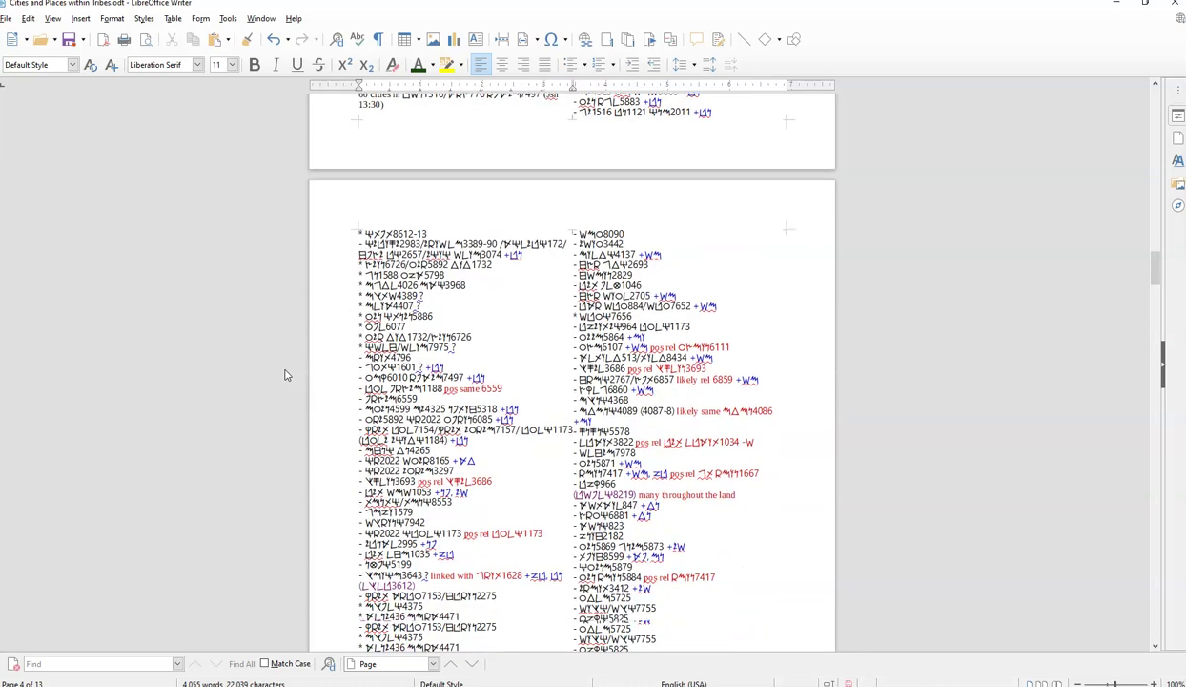
scroll(284, 375, "down", 5)
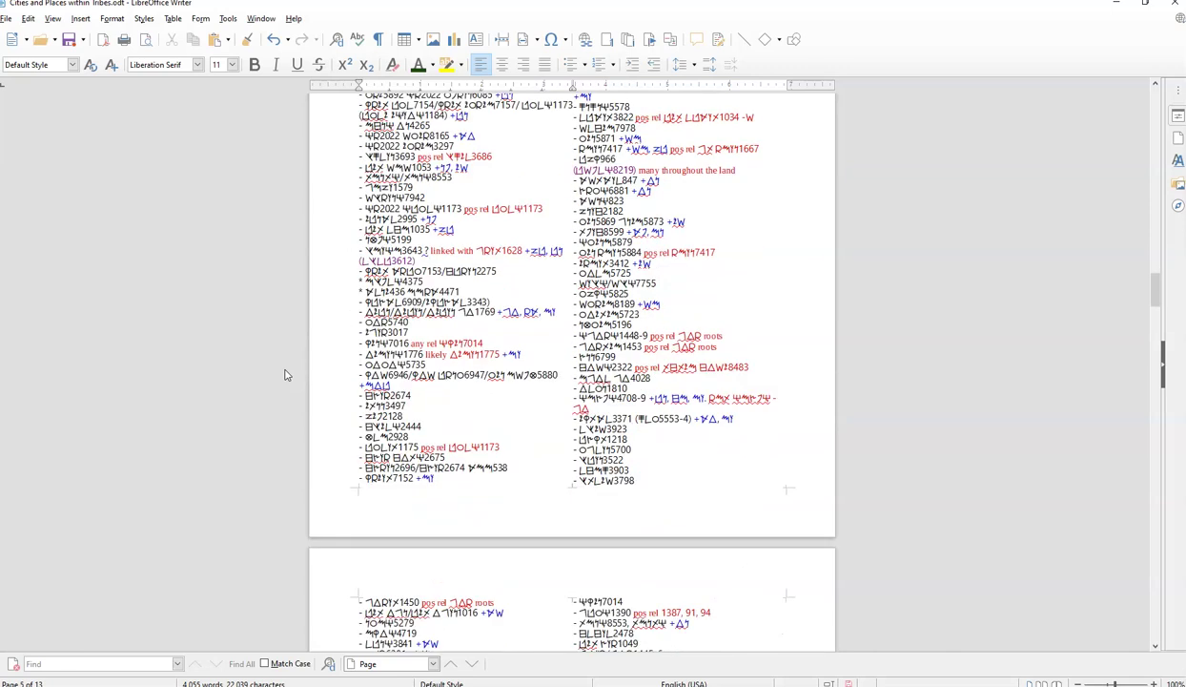
scroll(284, 375, "down", 5)
scroll(284, 375, "down", 4)
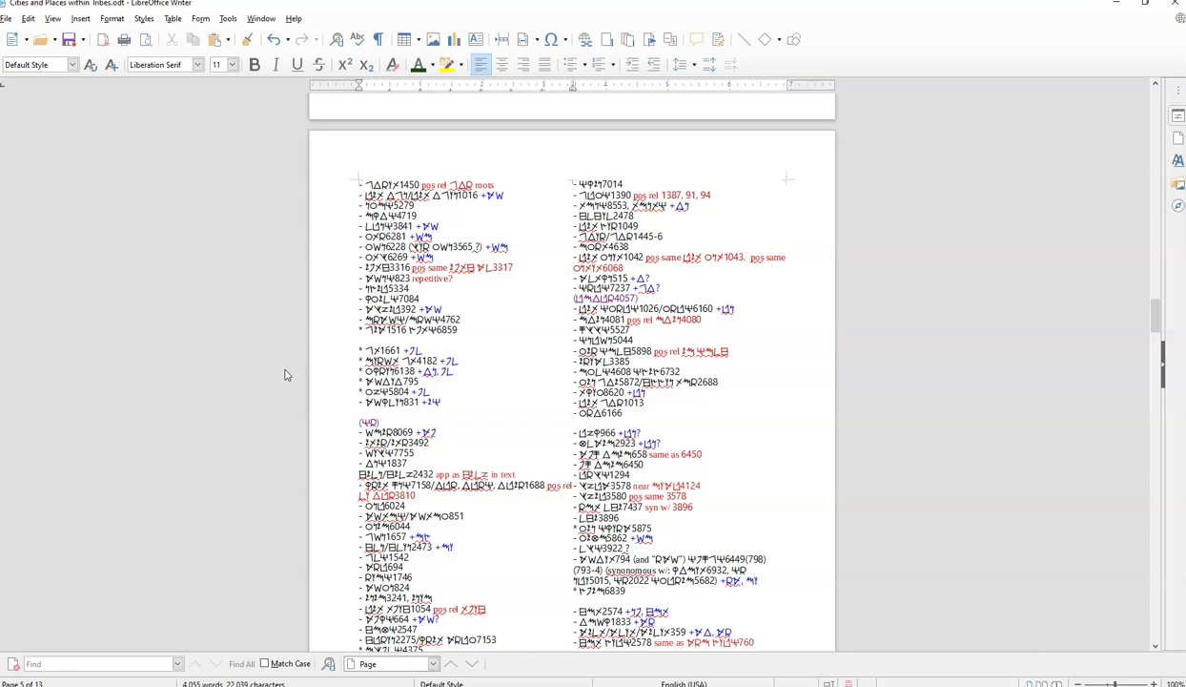
Step: Scroll up from page 6 to the top of page 5's two-column place entries
scroll(255, 449, "down", 3)
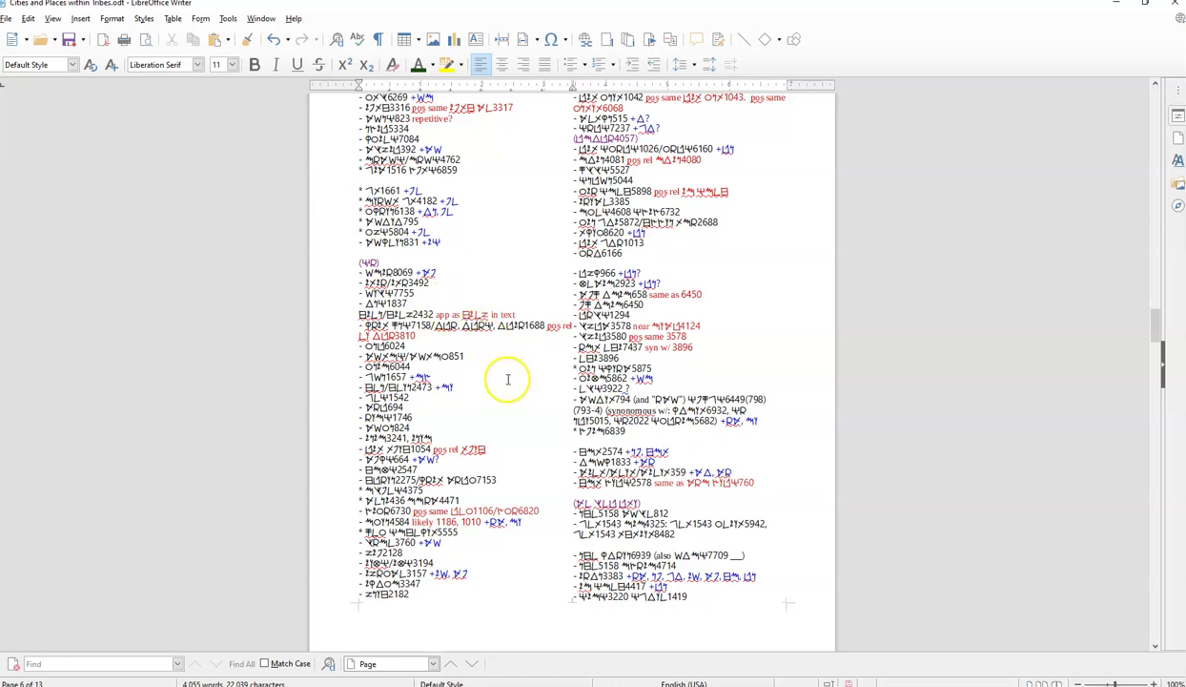
scroll(508, 379, "up", 7)
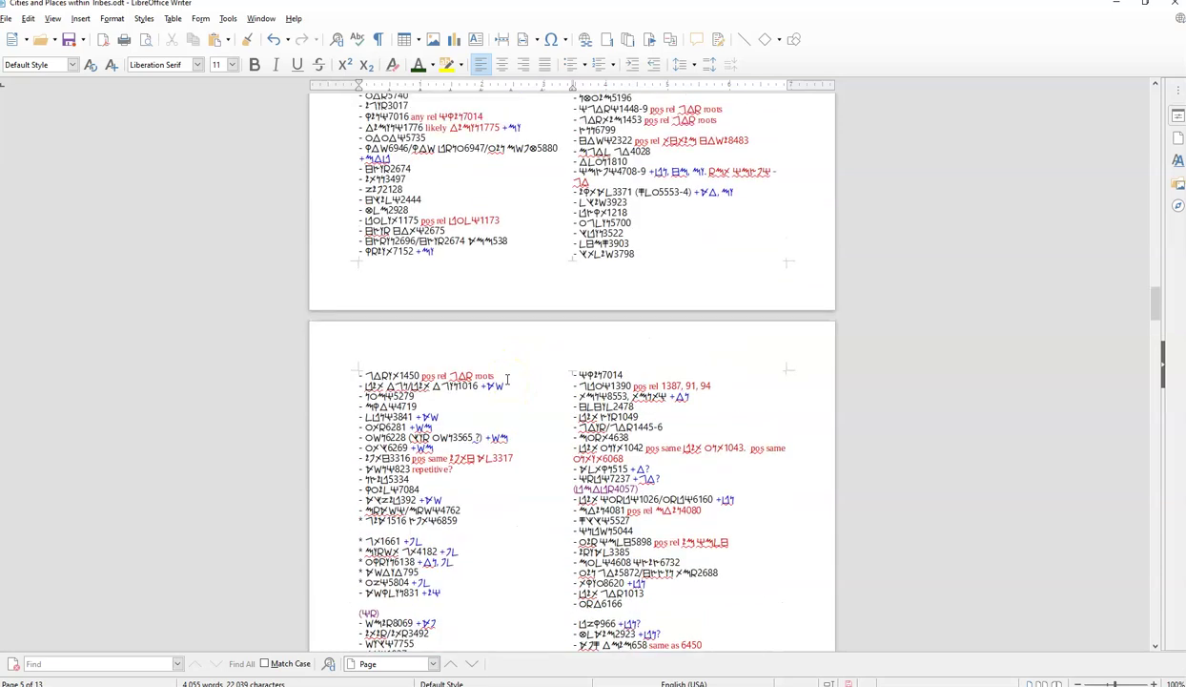
scroll(508, 379, "down", 3)
scroll(507, 378, "down", 3)
scroll(508, 379, "up", 3)
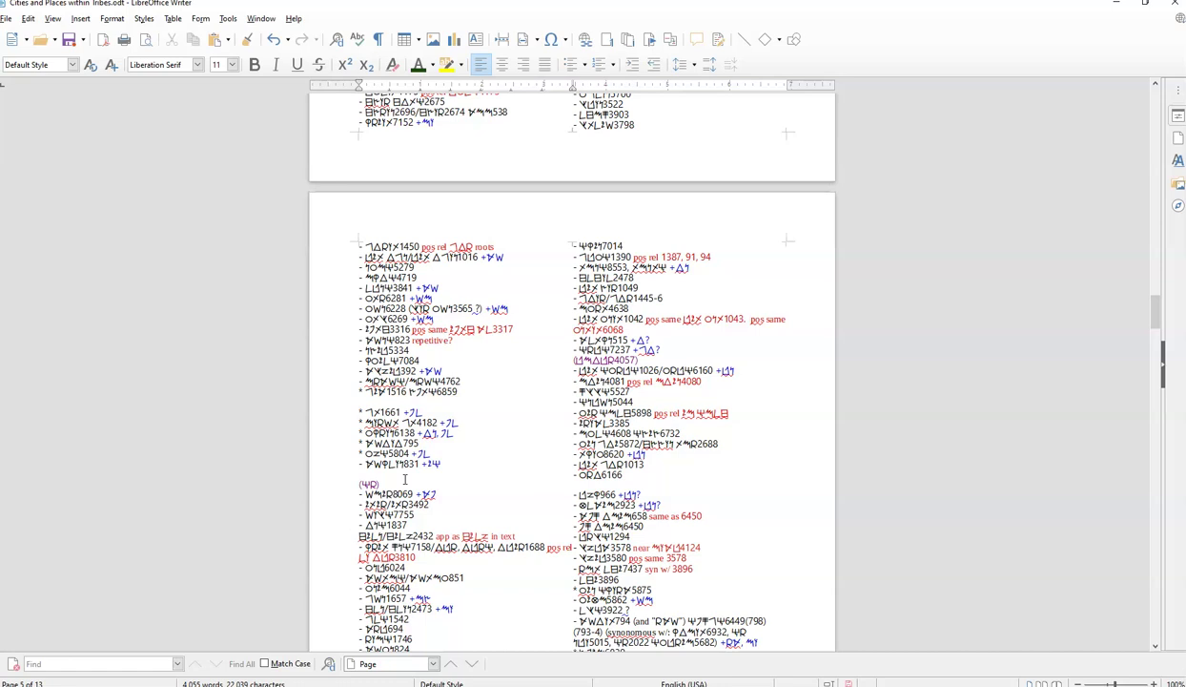
Step: Scroll up through page 4 to page 3, then settle on page 4's note of 60 cities (Jsh 13:30)
scroll(405, 477, "up", 5)
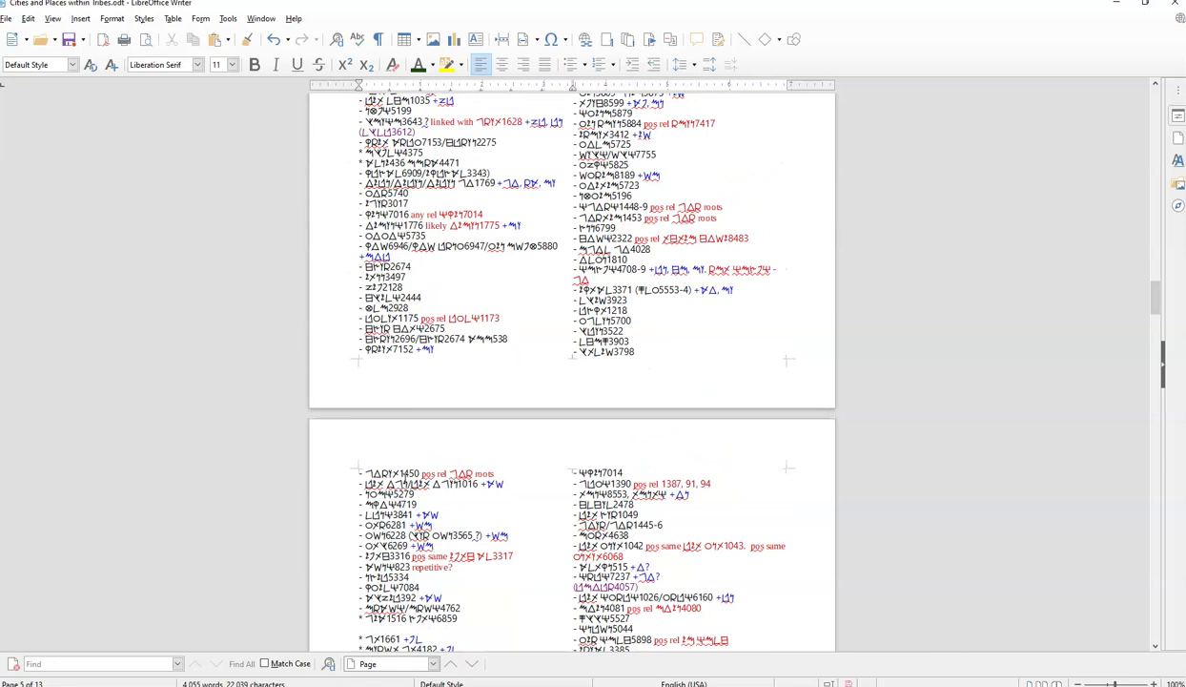
scroll(572, 362, "up", 10)
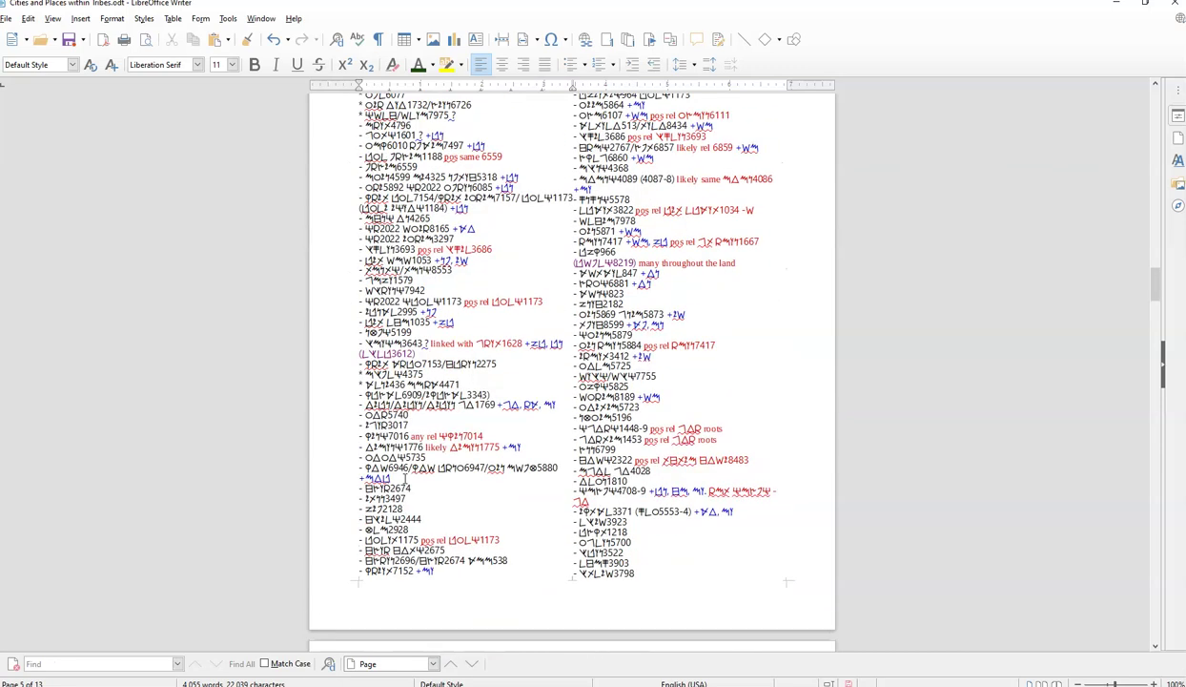
scroll(407, 474, "up", 4)
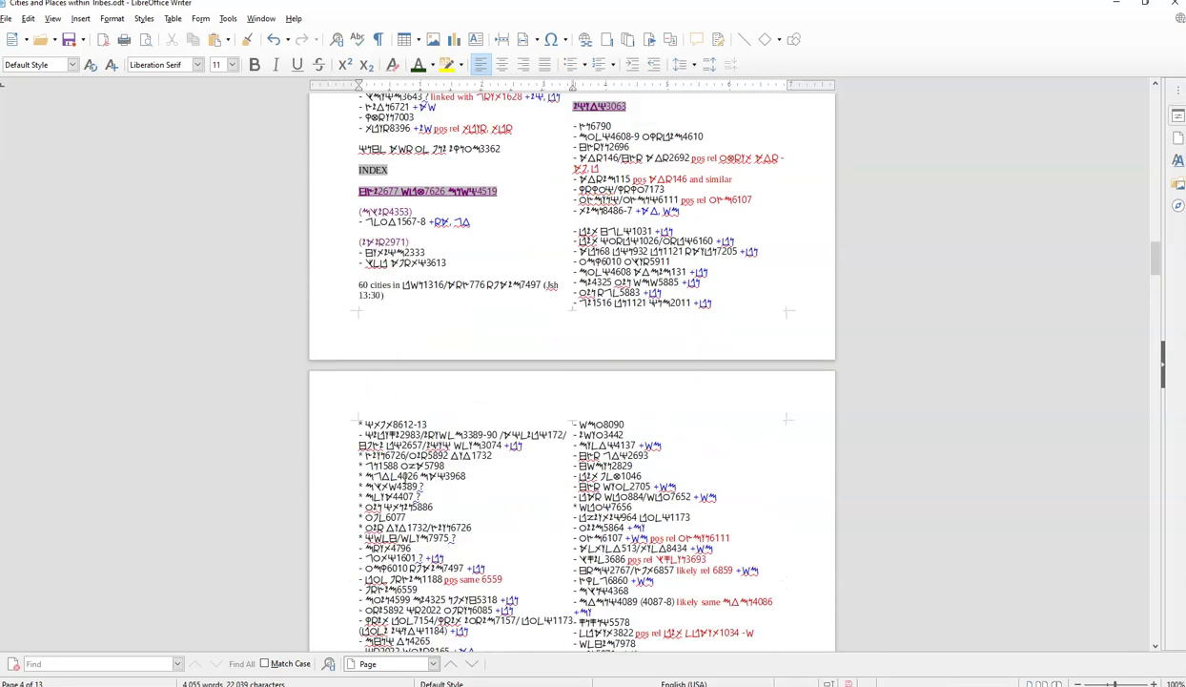
scroll(404, 481, "up", 4)
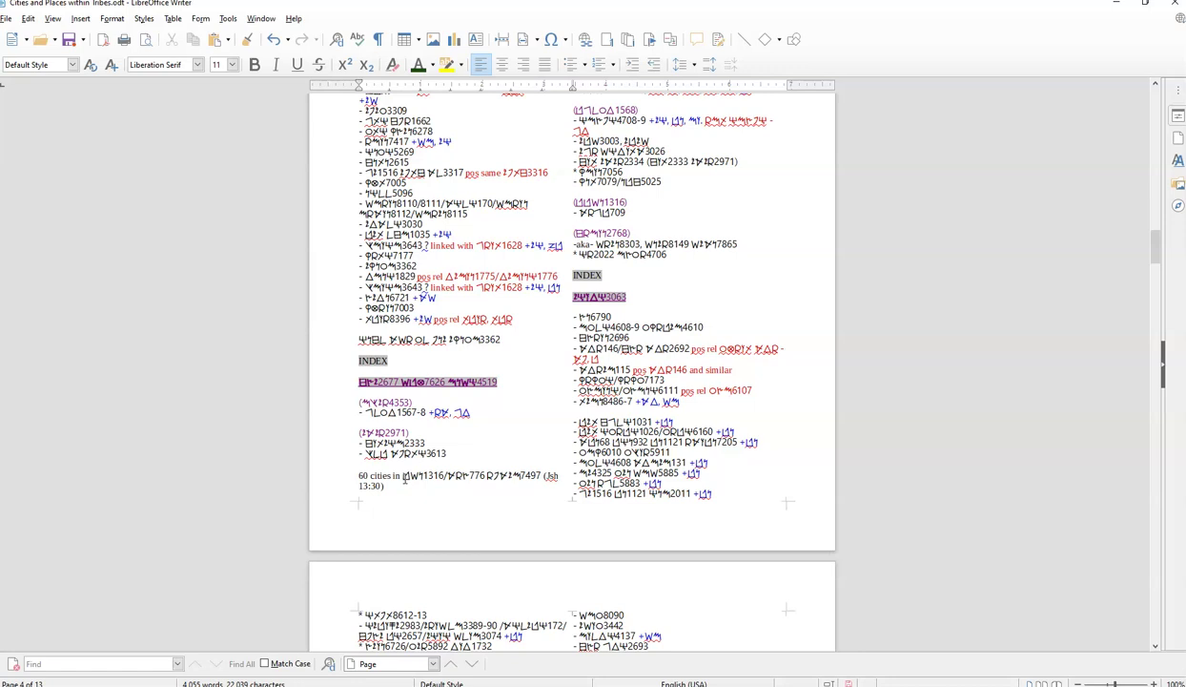
scroll(404, 480, "up", 3)
scroll(405, 479, "up", 3)
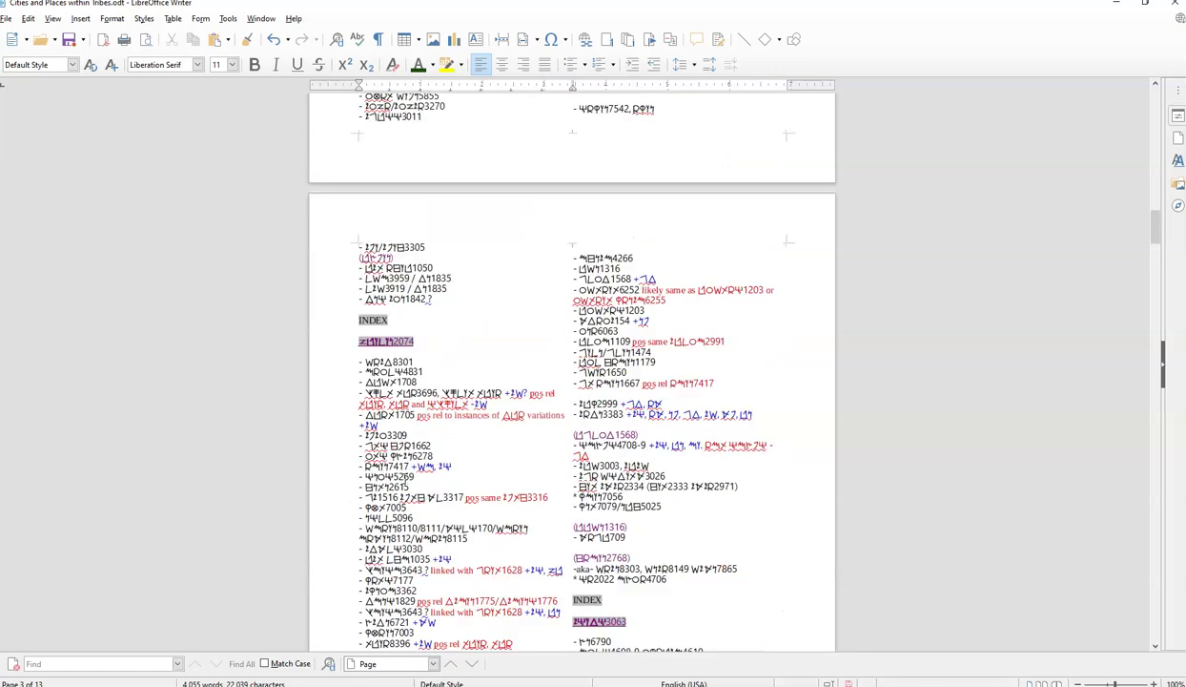
scroll(404, 480, "up", 6)
scroll(405, 479, "down", 4)
scroll(257, 406, "down", 10)
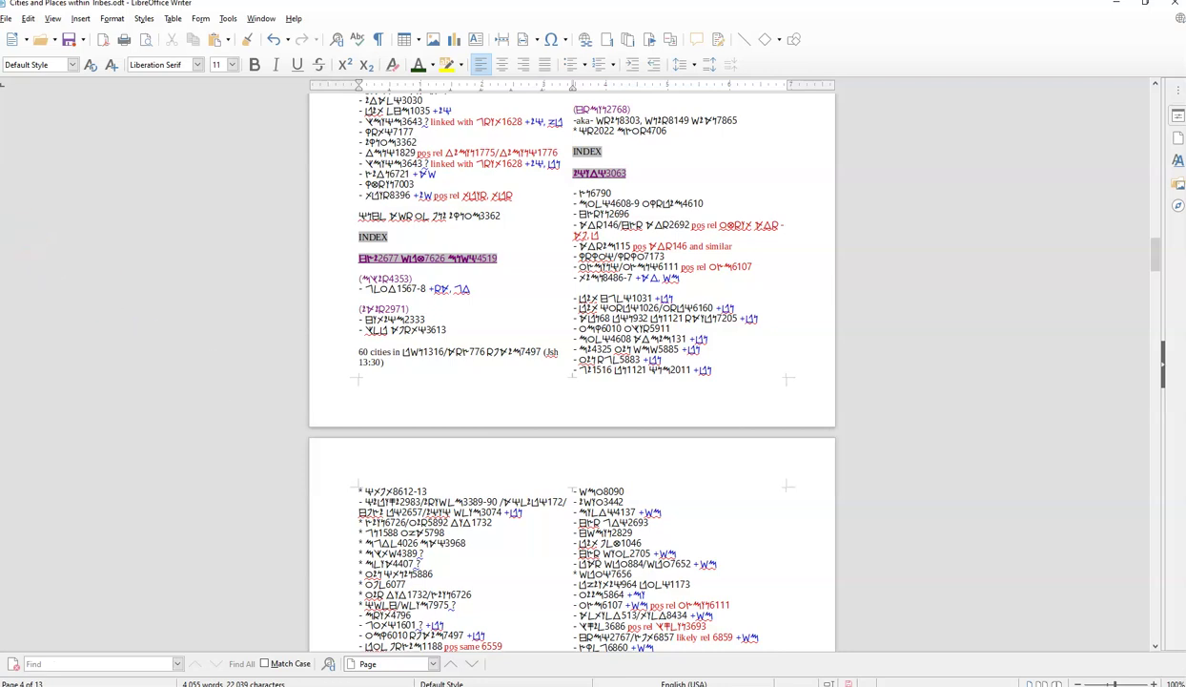
Step: Switch to e-Sword and open Joshua chapter 18 in the KJV
left_click(2, 229)
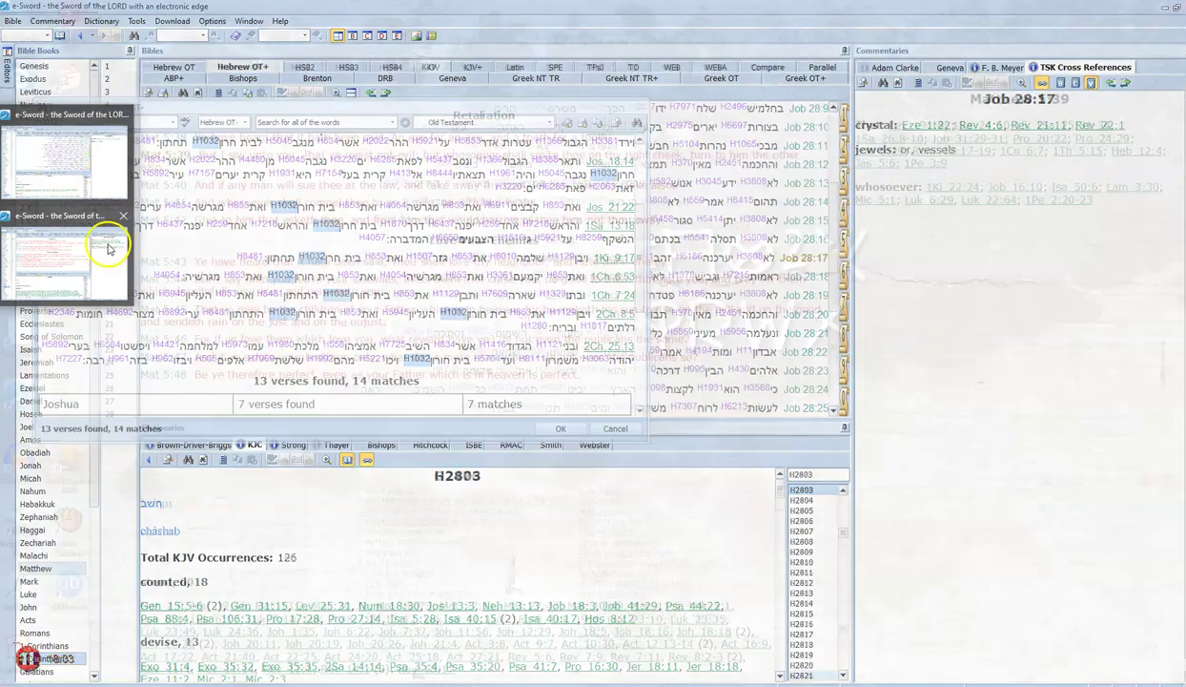
left_click(100, 244)
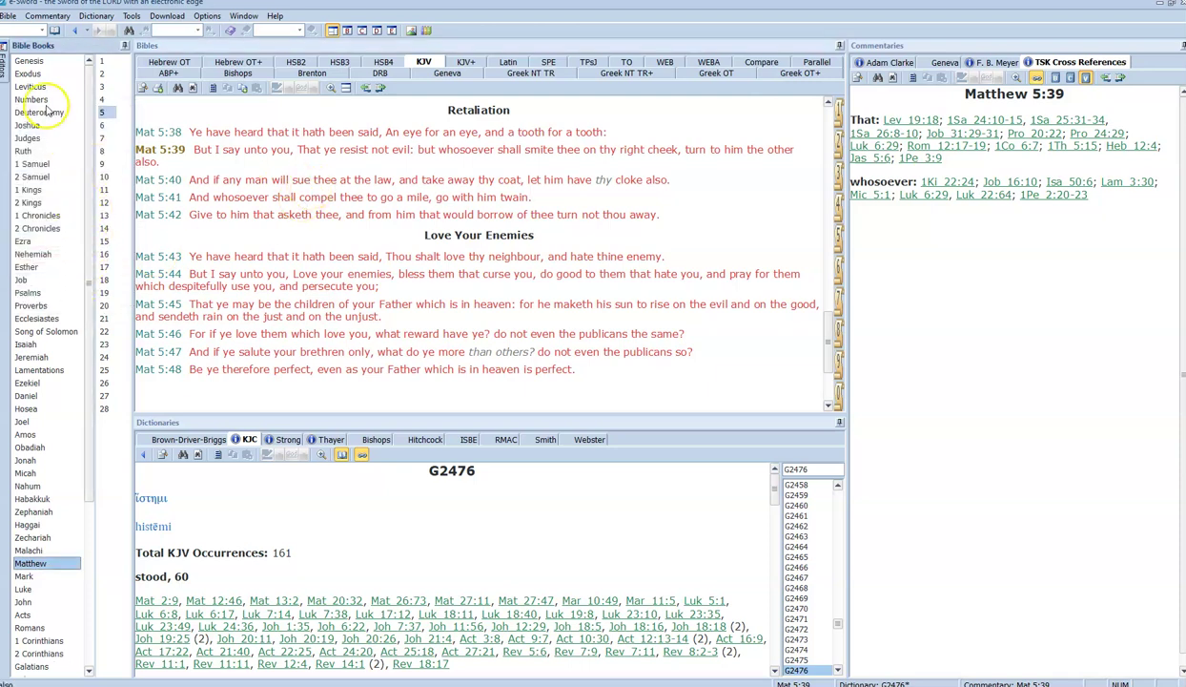
left_click(30, 124)
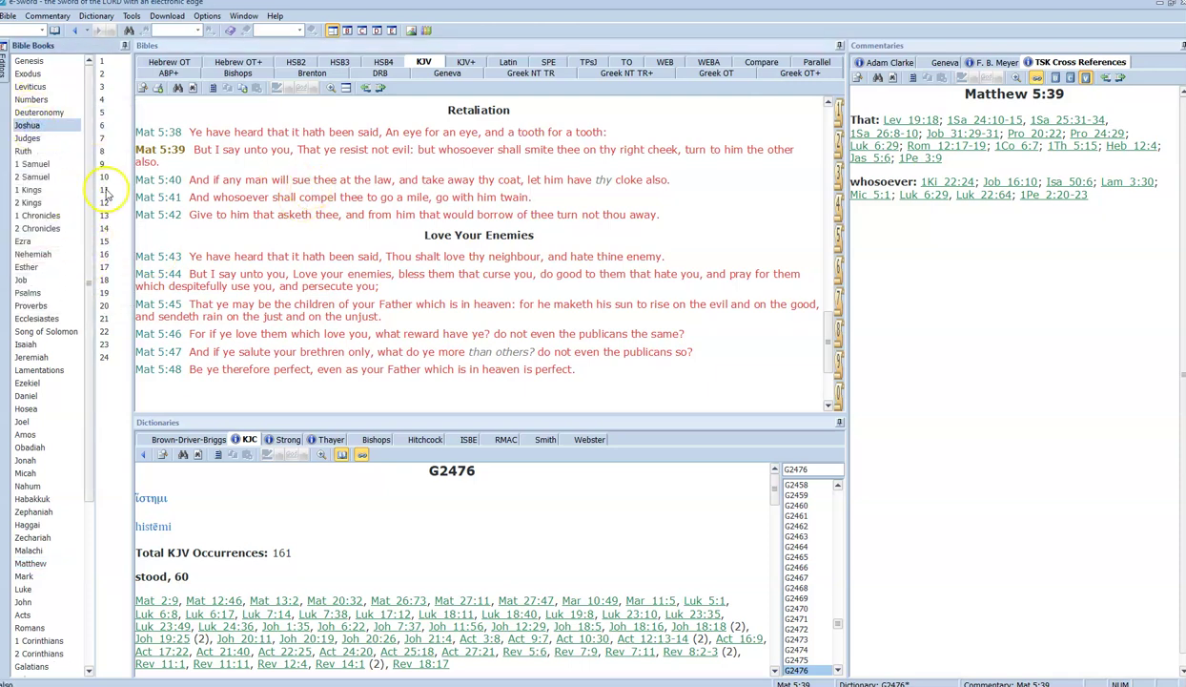
left_click(105, 279)
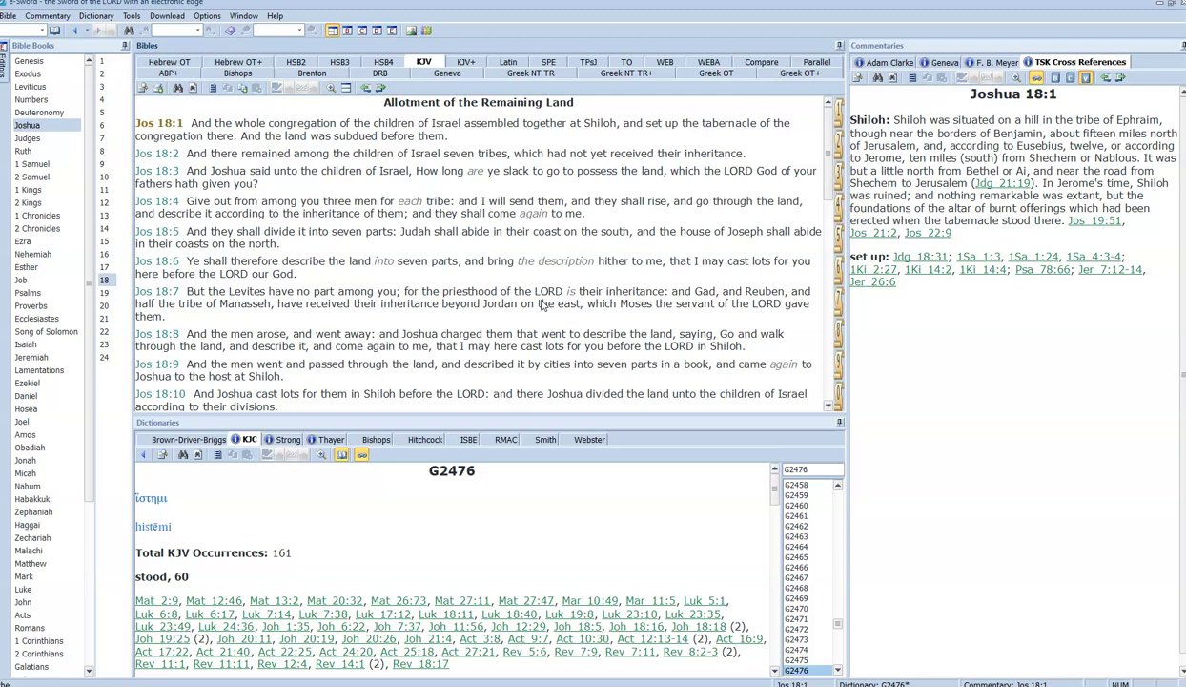
Step: Read through Joshua 18's allotment of the remaining land and Benjamin's inheritance
left_click(540, 320)
scroll(540, 319, "down", 3)
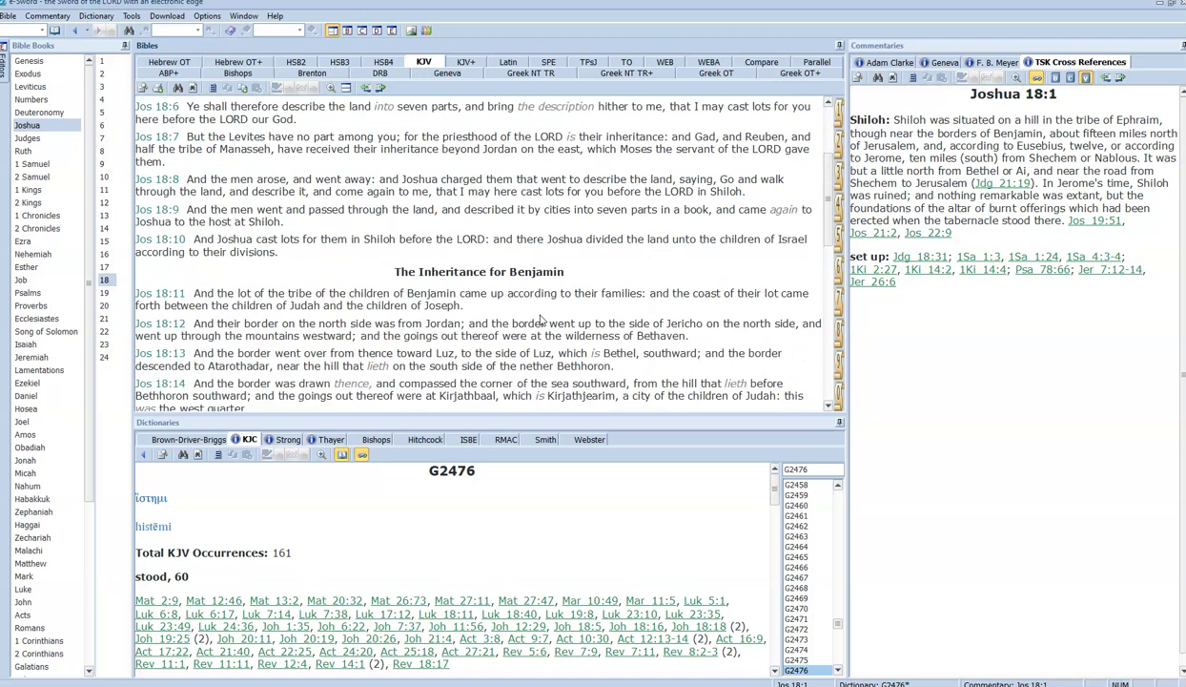
scroll(542, 320, "down", 2)
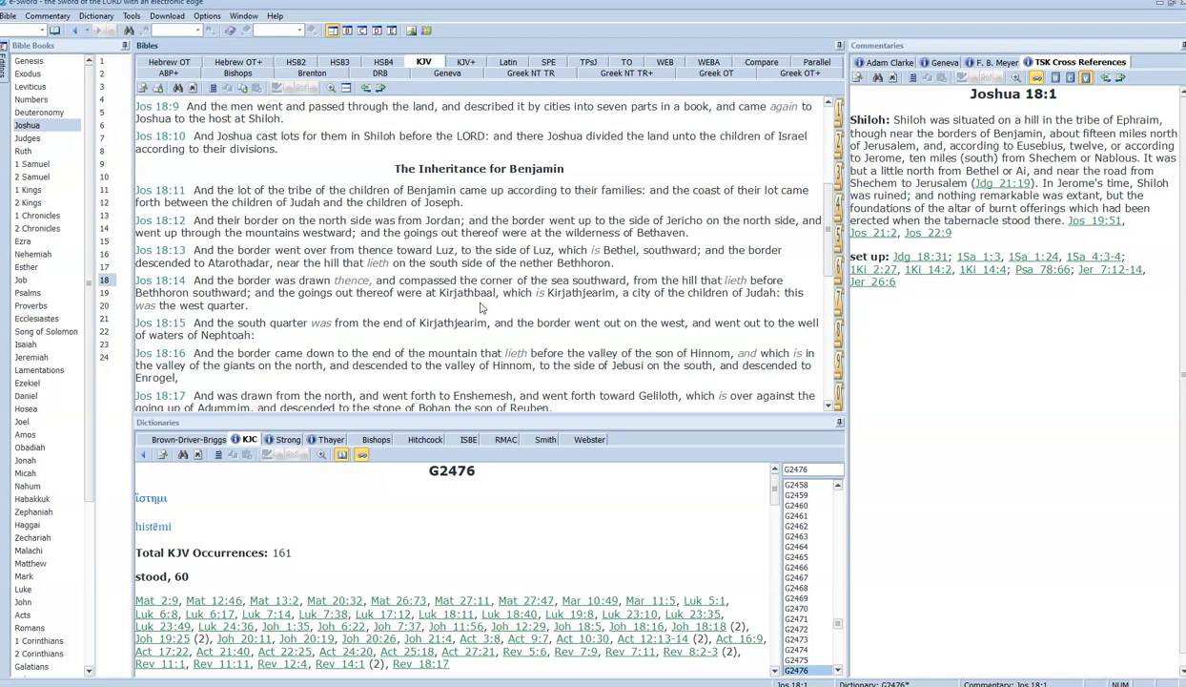
scroll(482, 307, "down", 5)
scroll(482, 307, "up", 5)
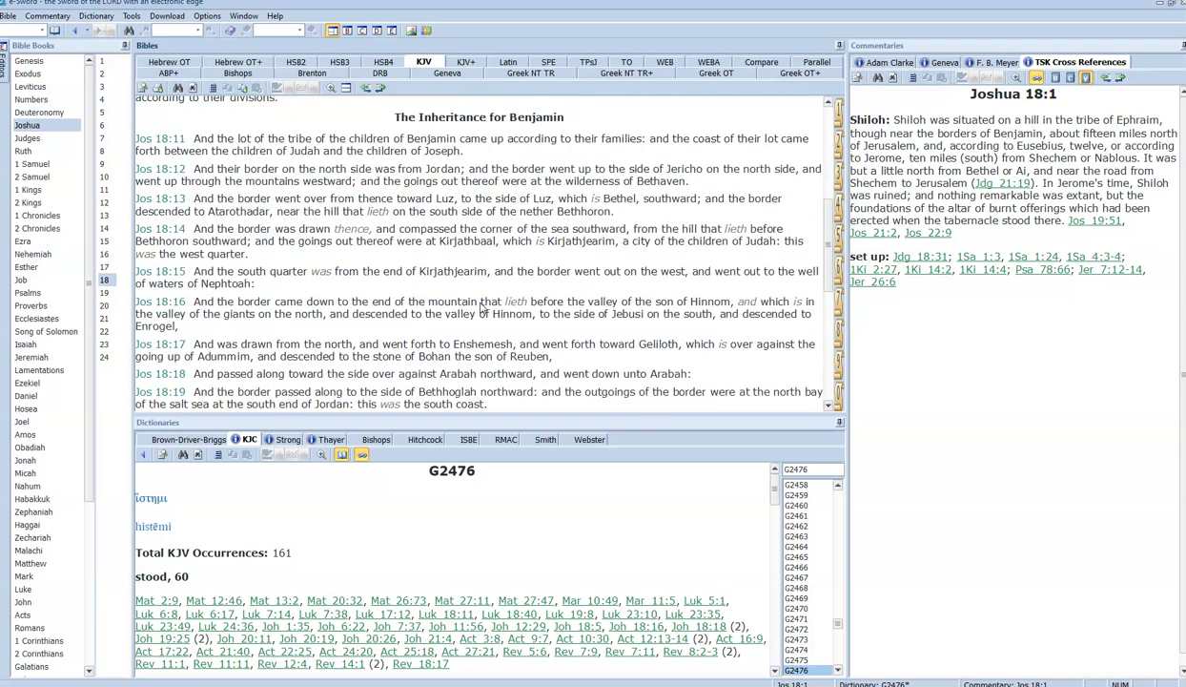
scroll(481, 307, "up", 2)
scroll(482, 307, "up", 3)
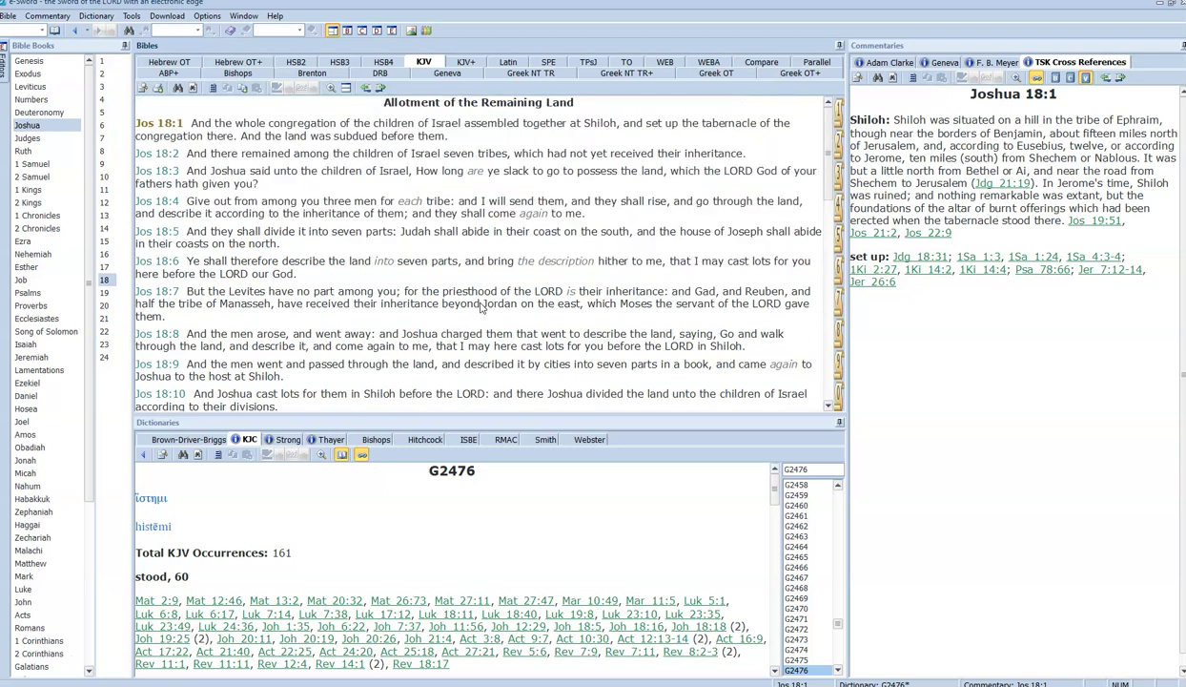
scroll(482, 307, "down", 1)
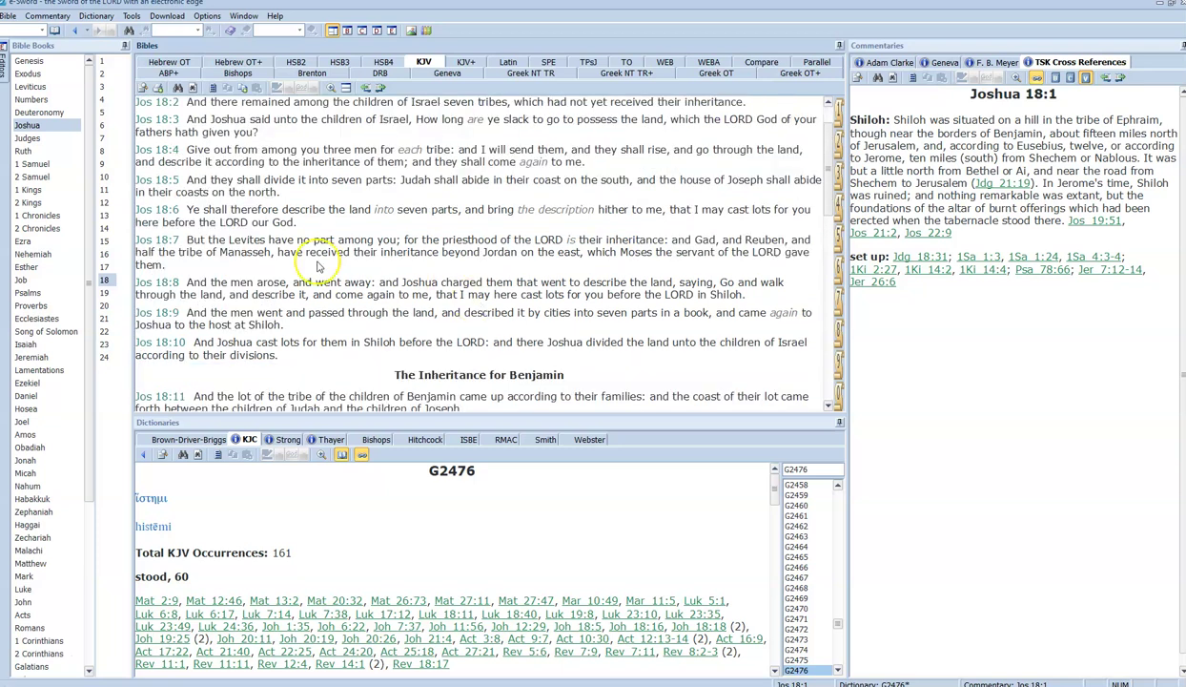
scroll(319, 267, "down", 3)
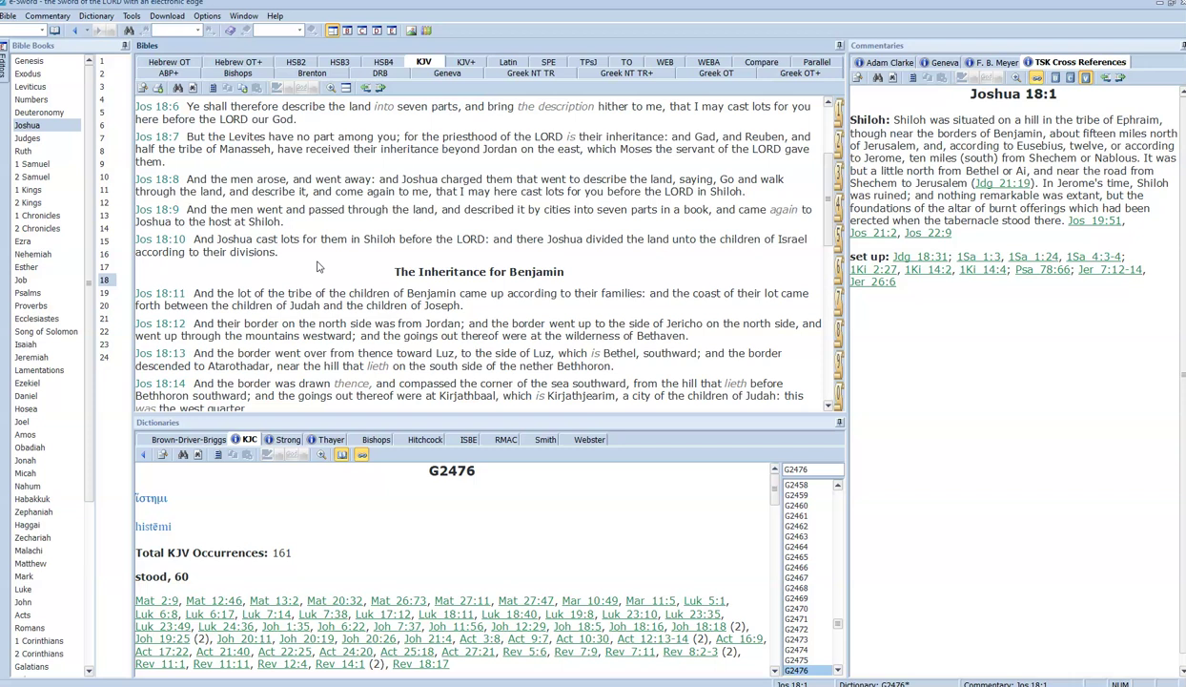
scroll(319, 267, "down", 2)
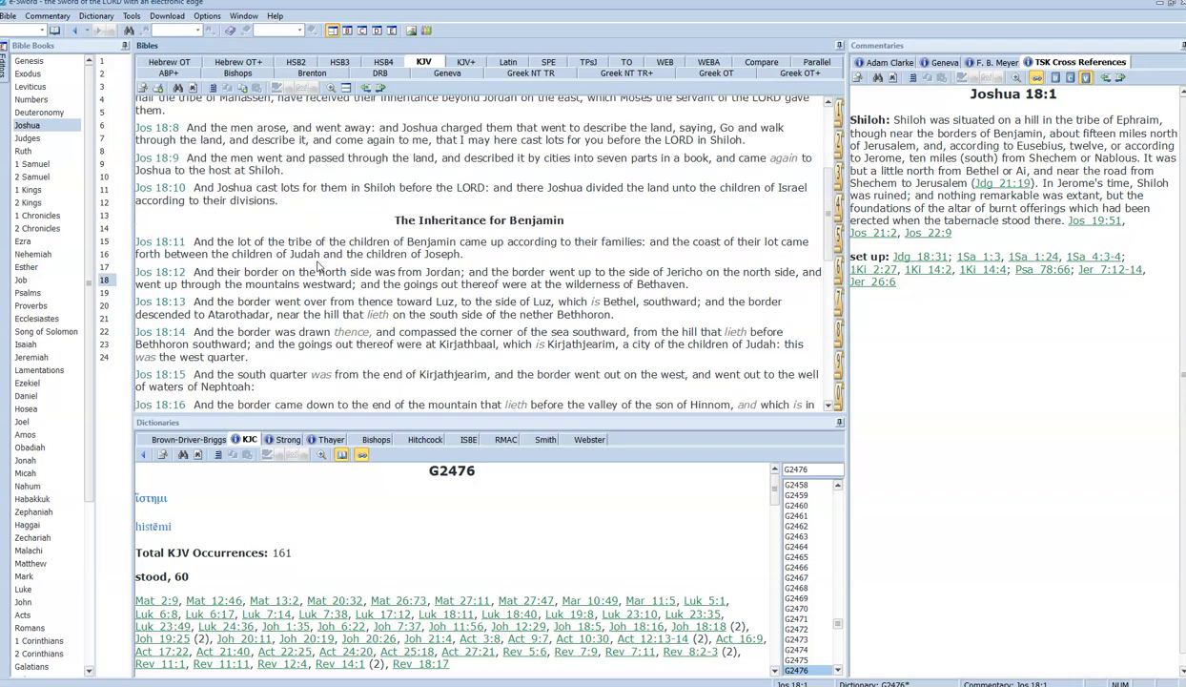
scroll(318, 267, "up", 6)
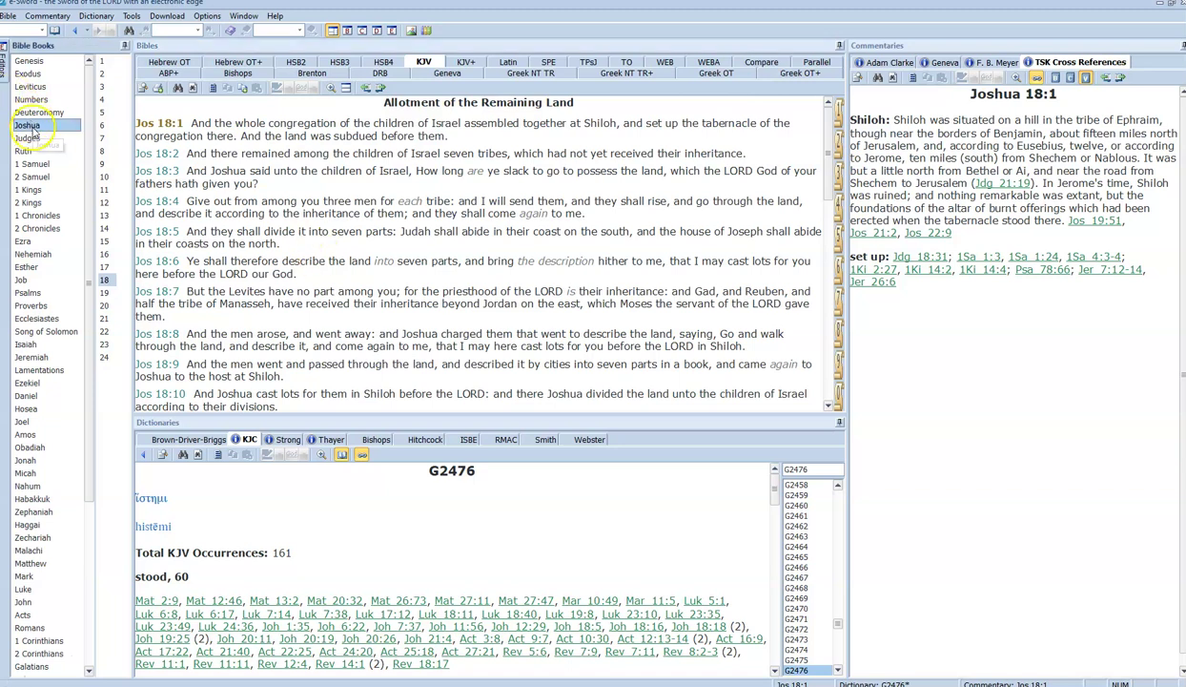
Step: Glance at Joshua 17, return to Joshua 18, and scroll through its text
left_click(106, 268)
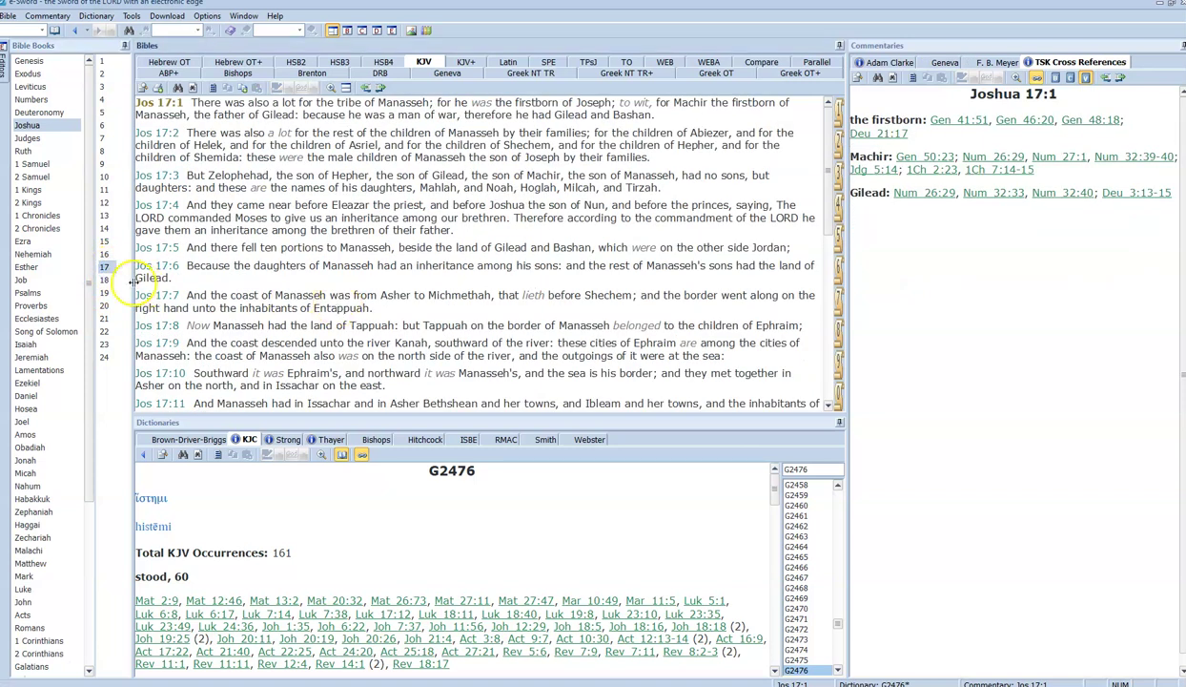
left_click(105, 280)
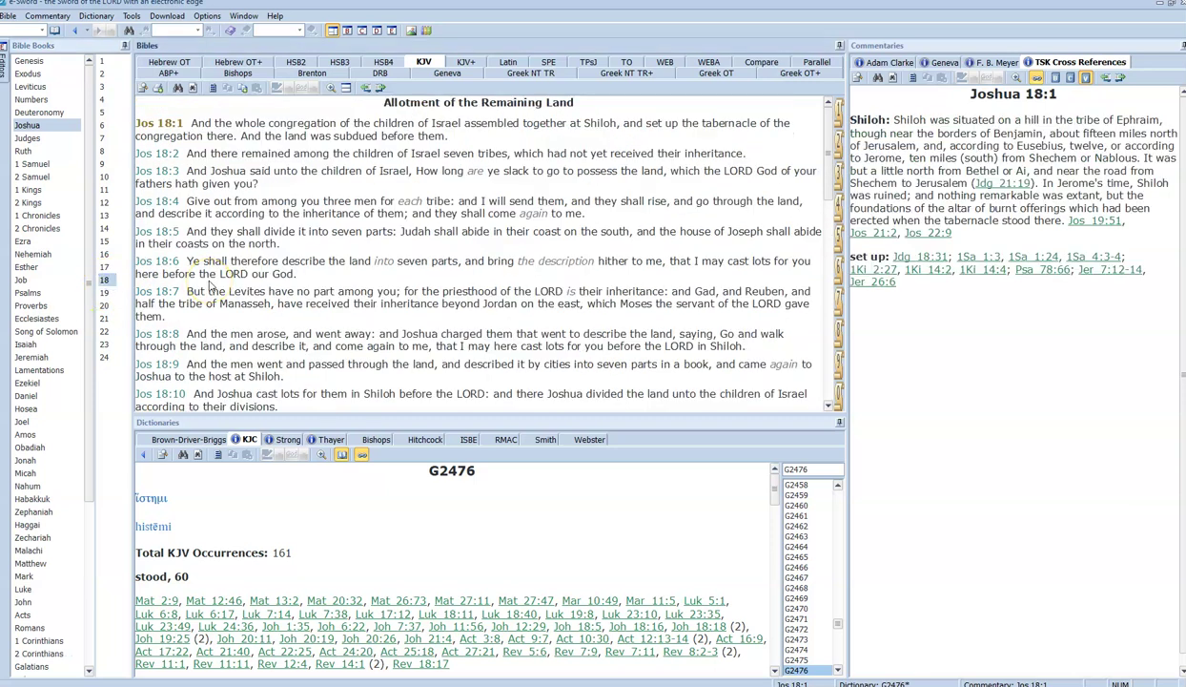
scroll(210, 286, "down", 5)
scroll(210, 285, "down", 5)
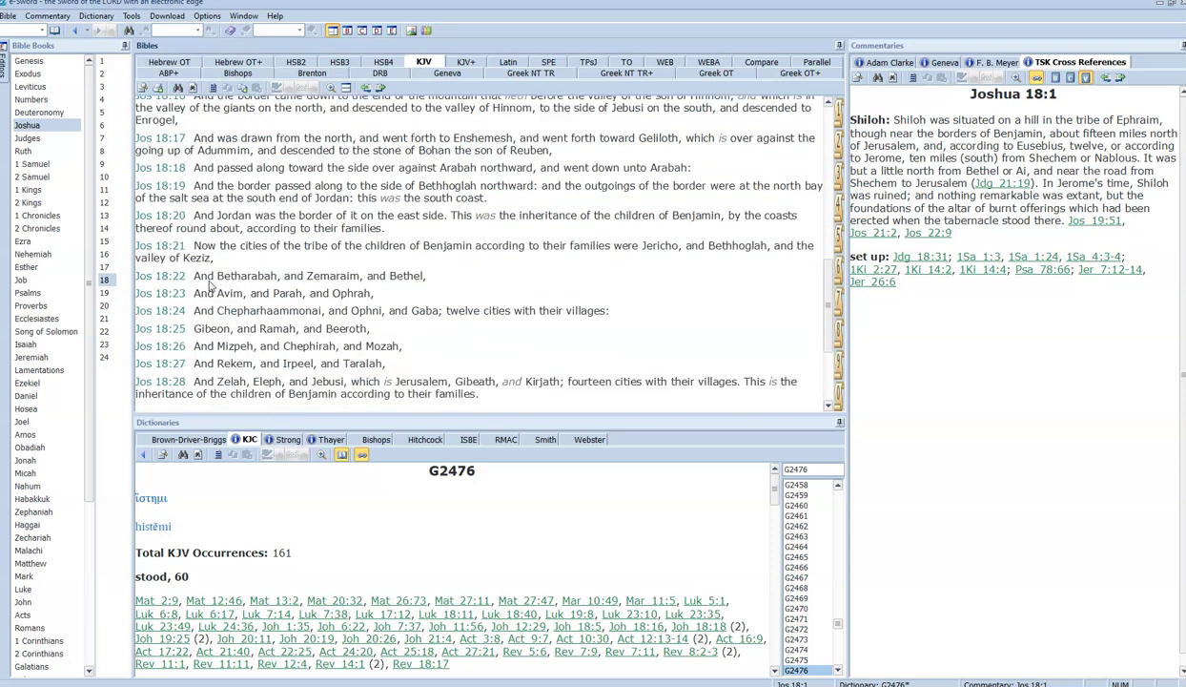
scroll(210, 284, "up", 3)
scroll(208, 285, "down", 5)
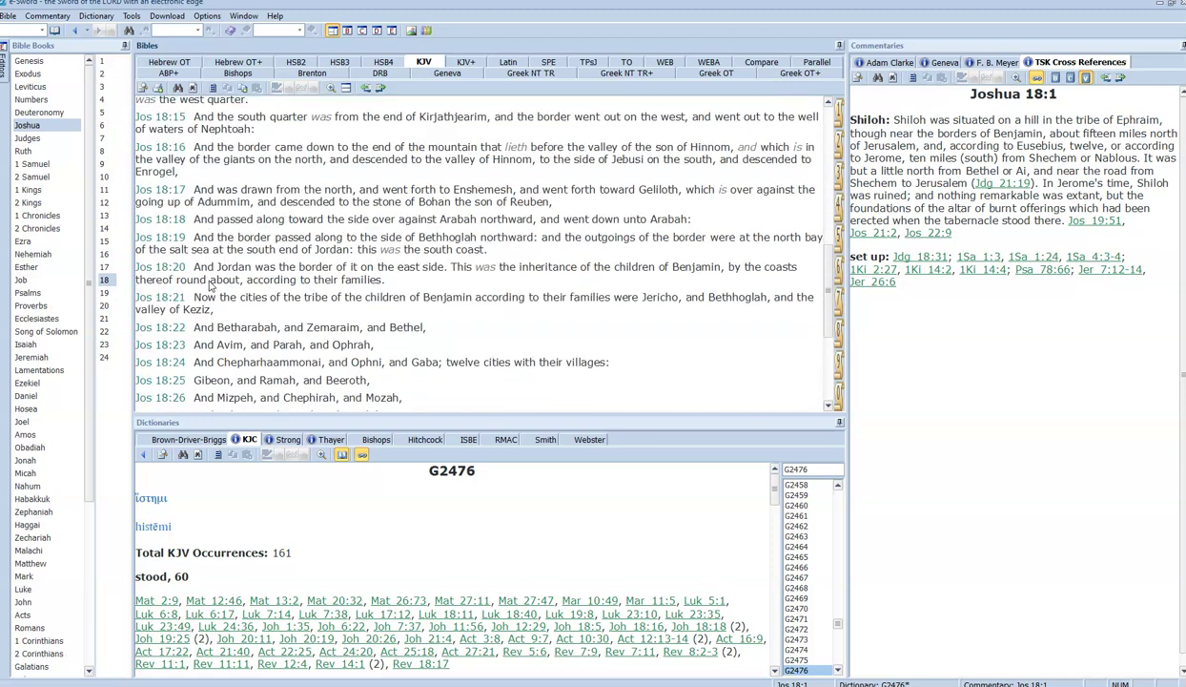
left_click(208, 280)
scroll(212, 280, "up", 8)
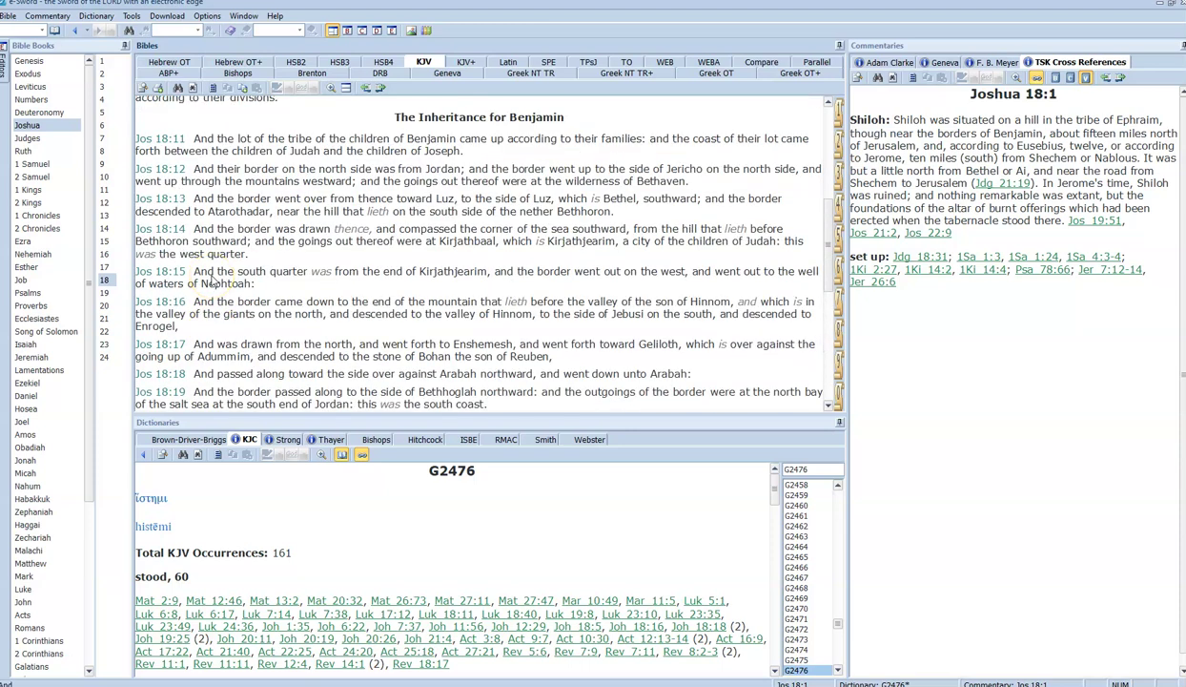
scroll(214, 282, "up", 3)
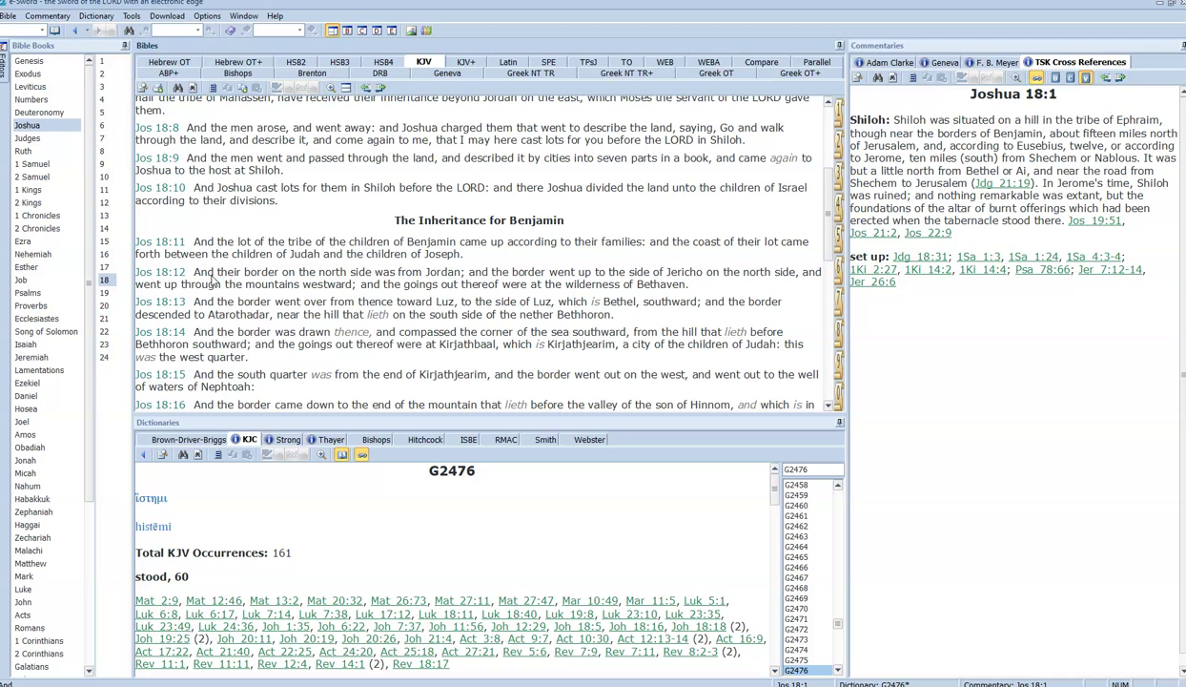
scroll(215, 279, "down", 9)
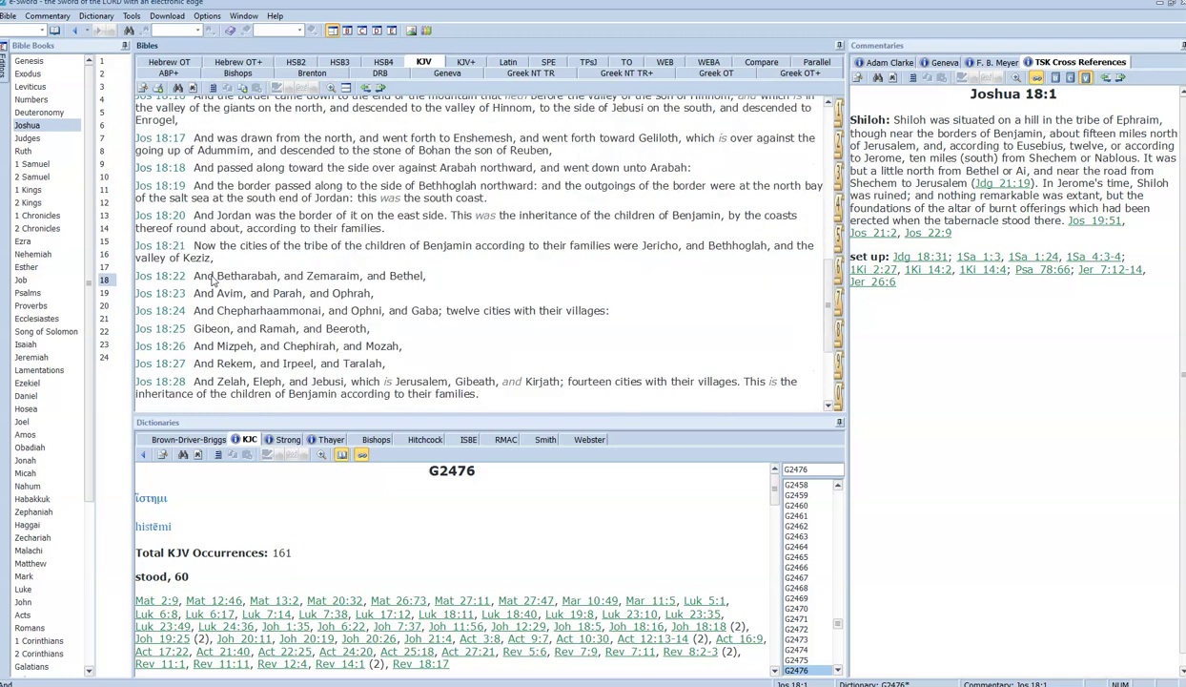
Step: Open Joshua 19 and scroll to Naphtali's fenced cities, marking verse 19:39
left_click(103, 293)
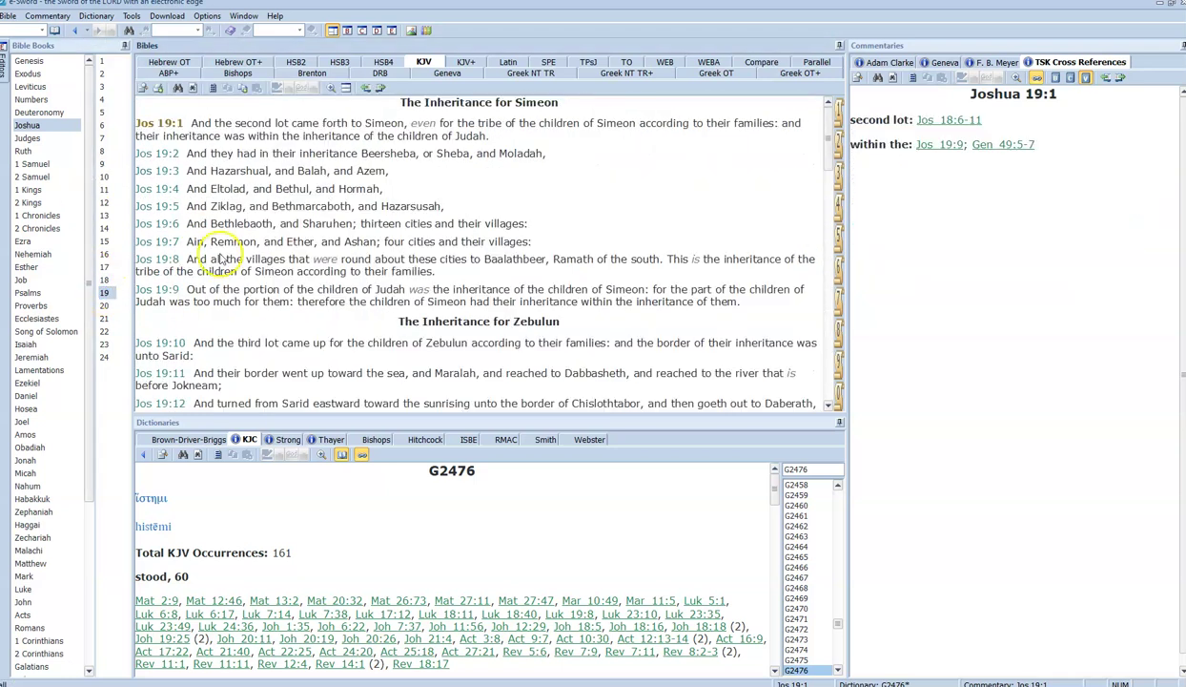
scroll(218, 257, "down", 9)
scroll(219, 258, "down", 9)
scroll(220, 257, "down", 3)
scroll(220, 258, "up", 6)
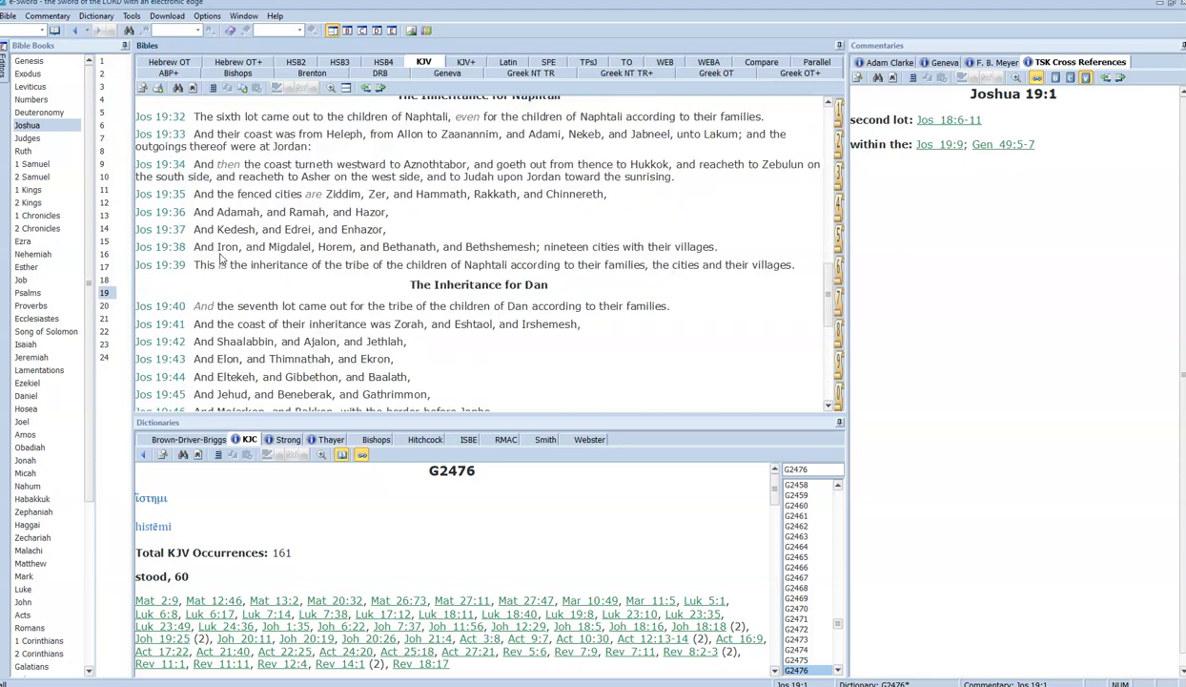
left_click(197, 264)
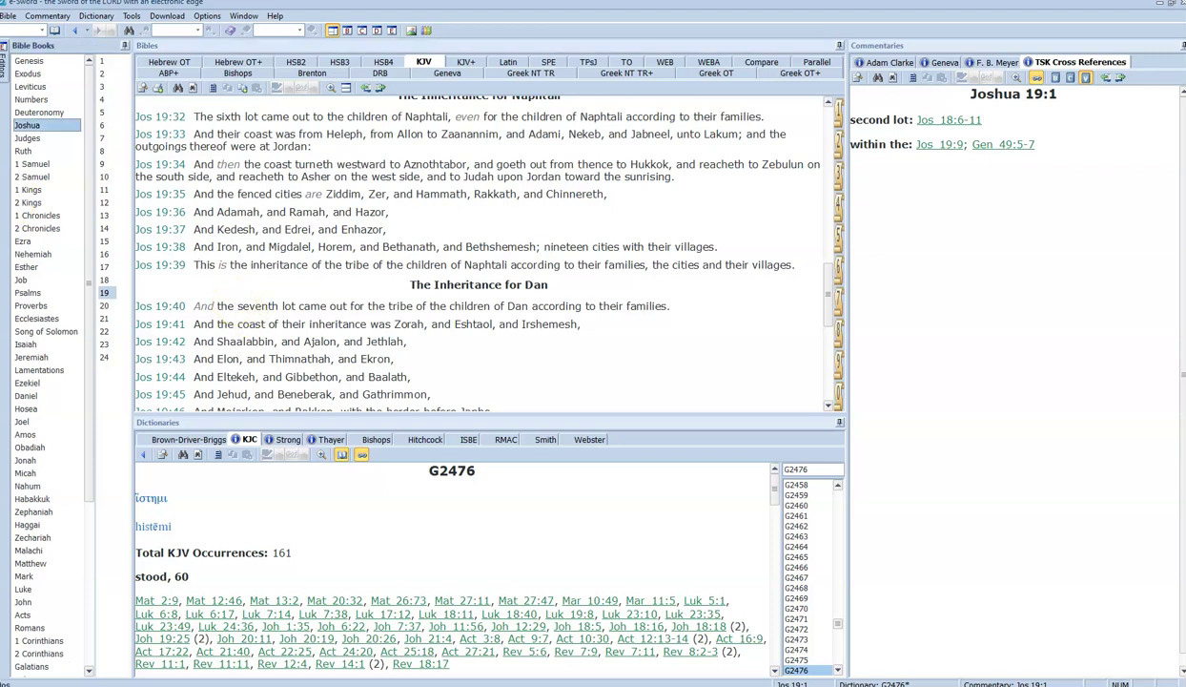
Step: Bring the Cities and Places within Tribes document forward in LibreOffice Writer
mouse_move(3, 171)
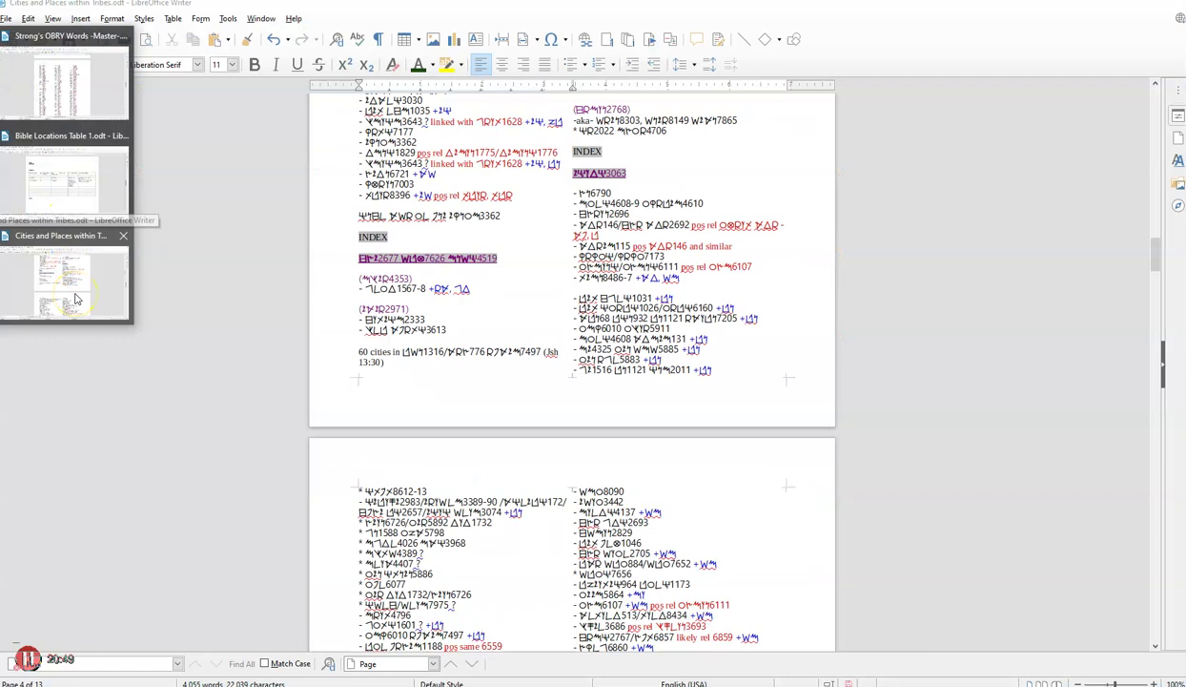
left_click(76, 299)
left_click(391, 410)
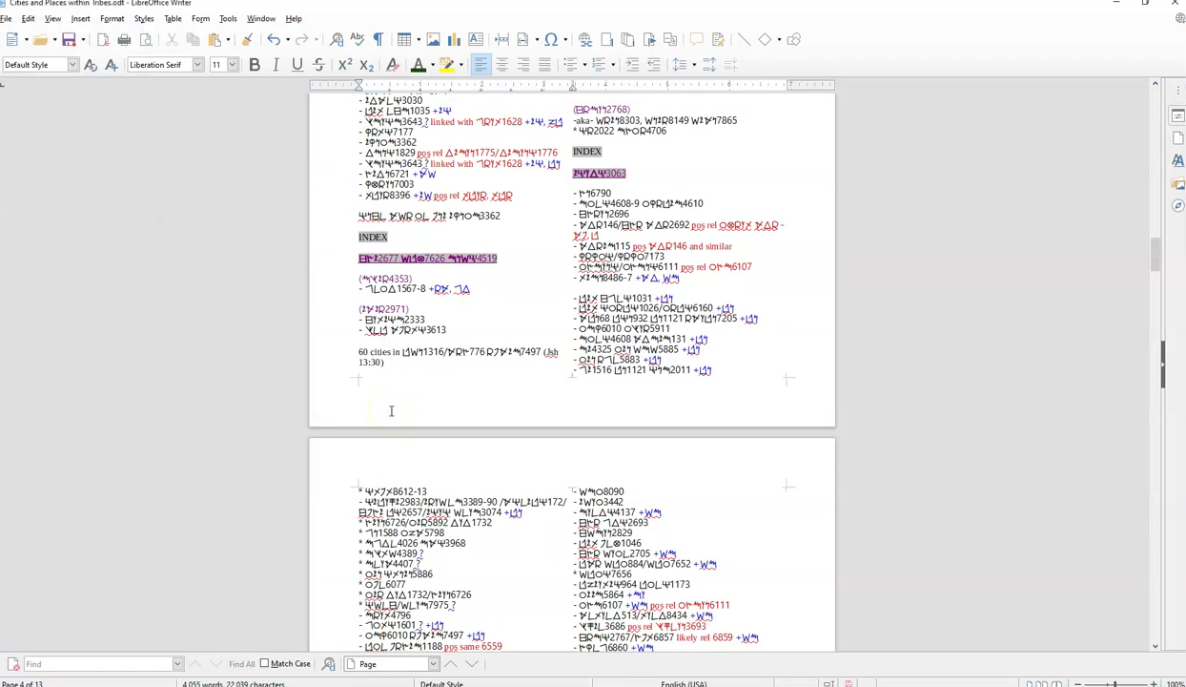
Step: Scroll through the opening pages of the two-column city lists
scroll(391, 410, "up", 3)
scroll(391, 410, "down", 10)
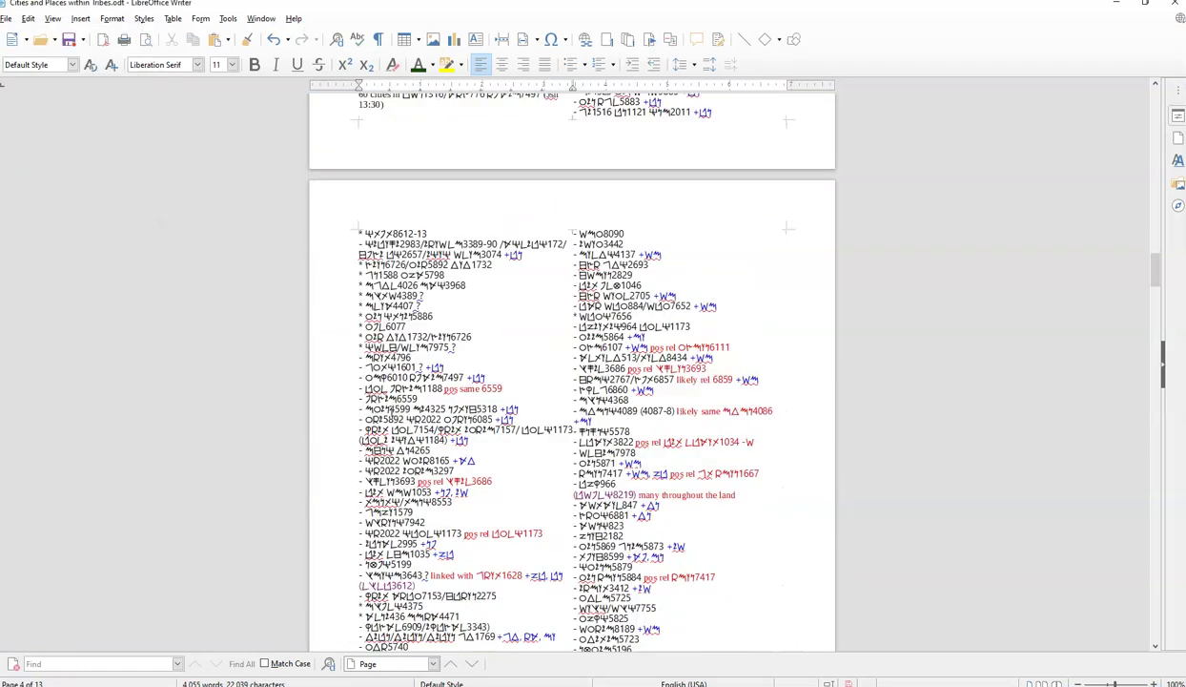
scroll(391, 410, "up", 3)
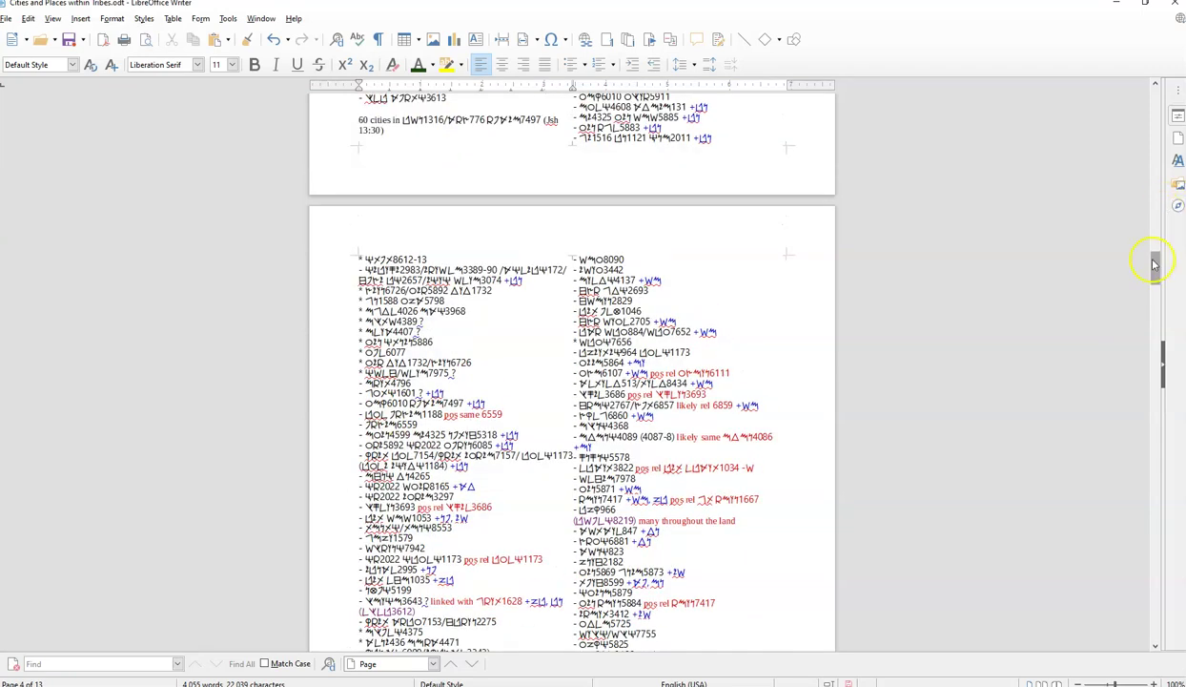
left_click_drag(1152, 258, 1145, 141)
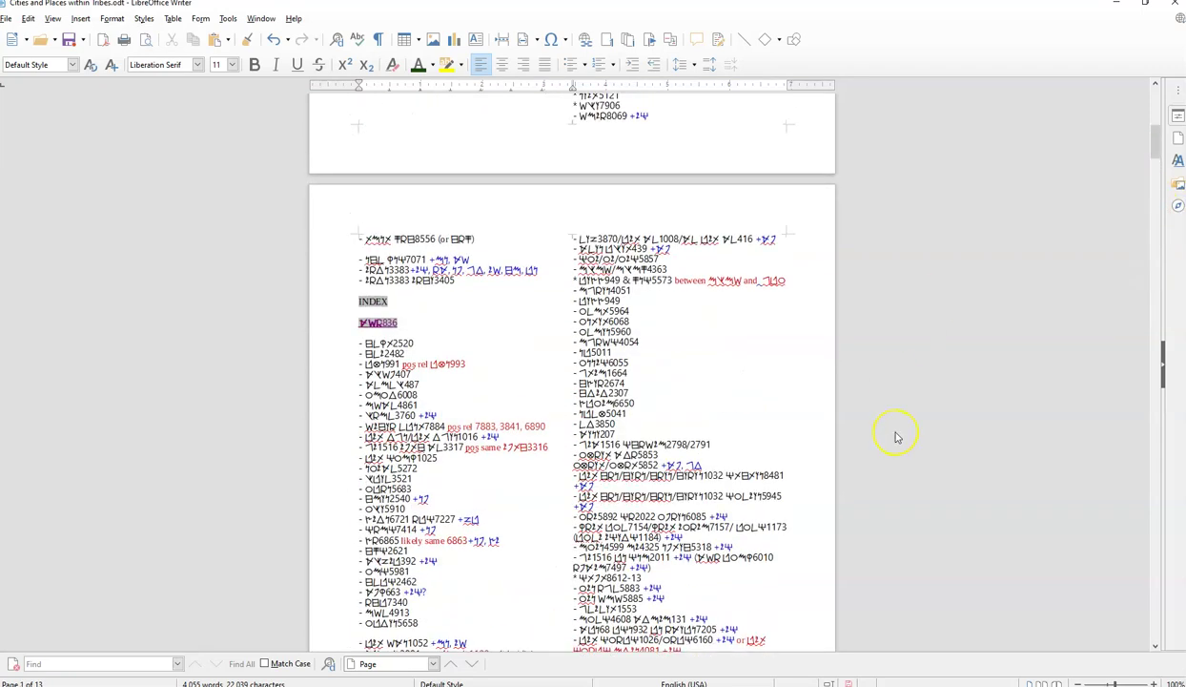
scroll(895, 438, "down", 4)
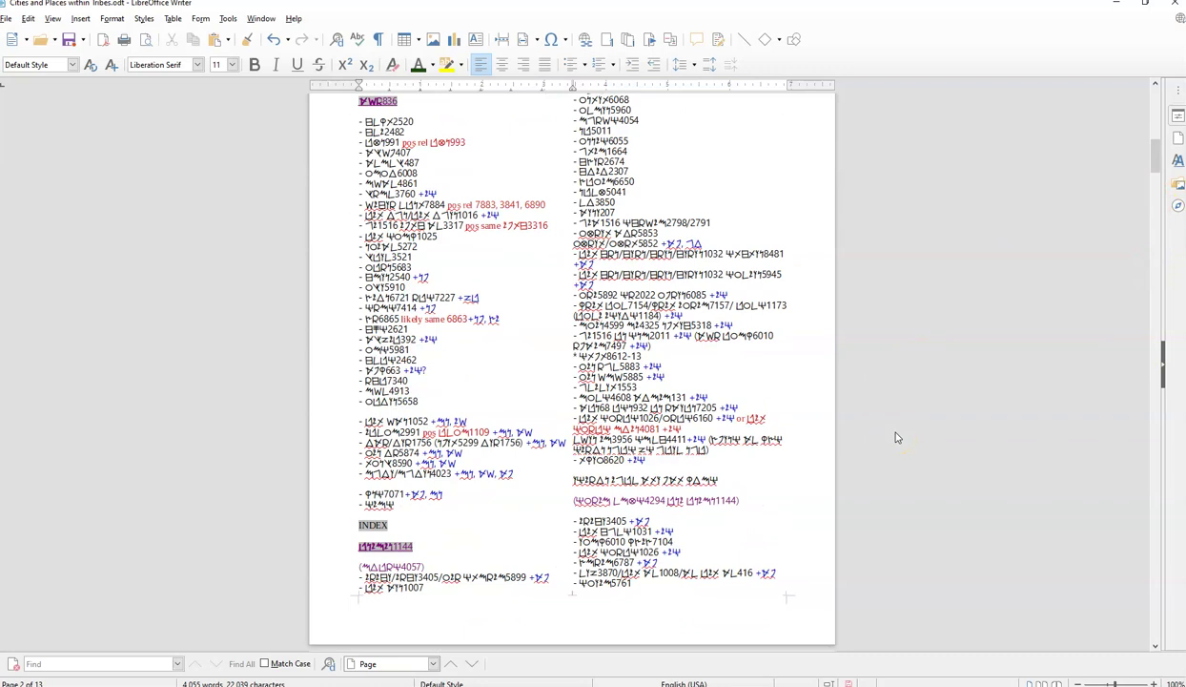
scroll(896, 438, "up", 9)
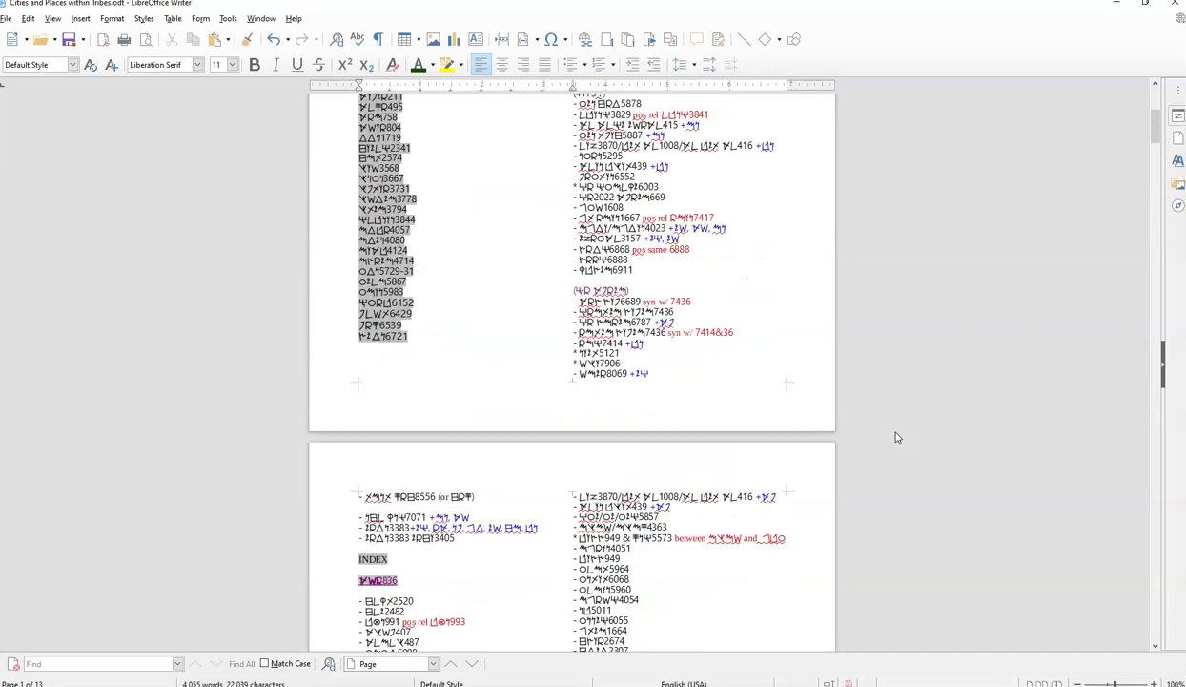
scroll(895, 437, "down", 5)
scroll(896, 437, "down", 5)
scroll(895, 438, "down", 15)
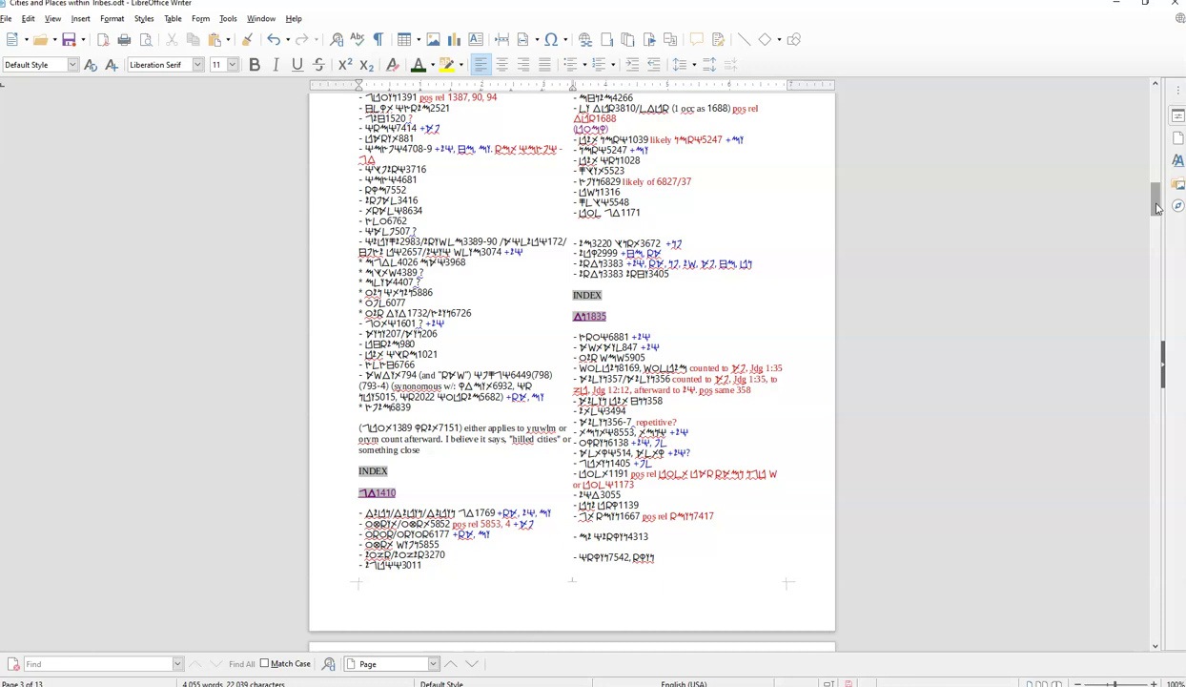
Step: Browse pages 1–4 and settle on page 3, where INDEX follows entry 13405
mouse_move(1157, 208)
left_mouse_down()
mouse_move(1156, 229)
mouse_move(1125, 227)
left_mouse_up()
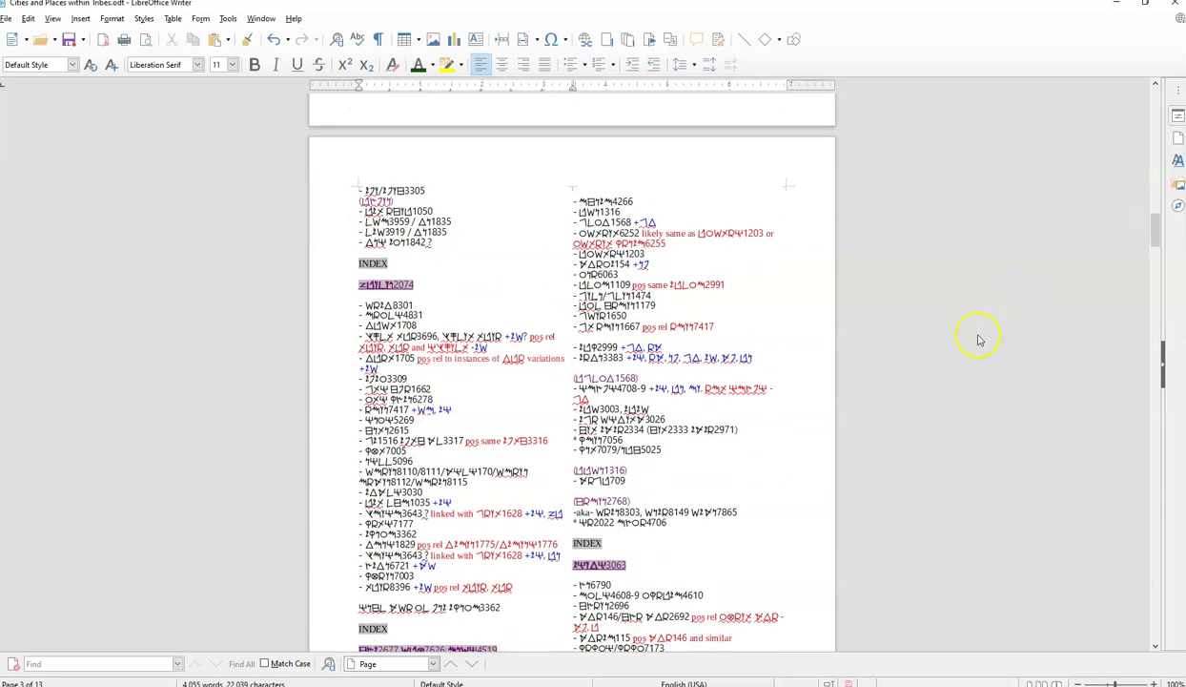
scroll(949, 353, "down", 3)
scroll(935, 357, "down", 1)
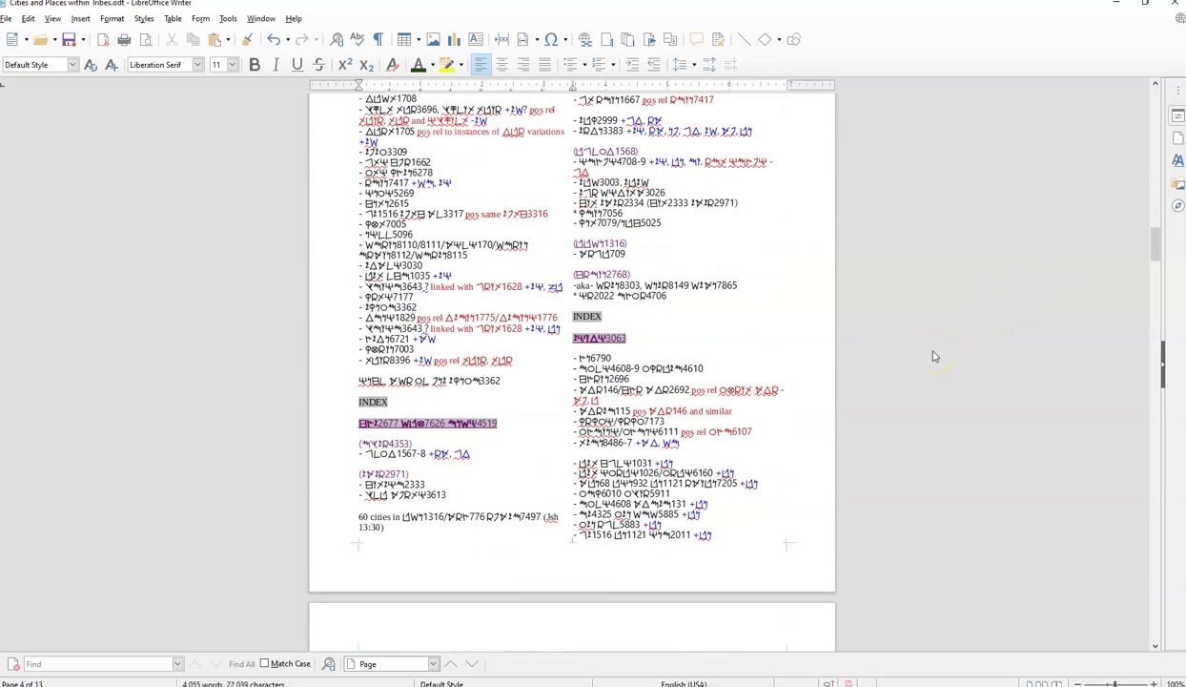
left_click_drag(1155, 238, 1155, 141)
scroll(969, 332, "down", 6)
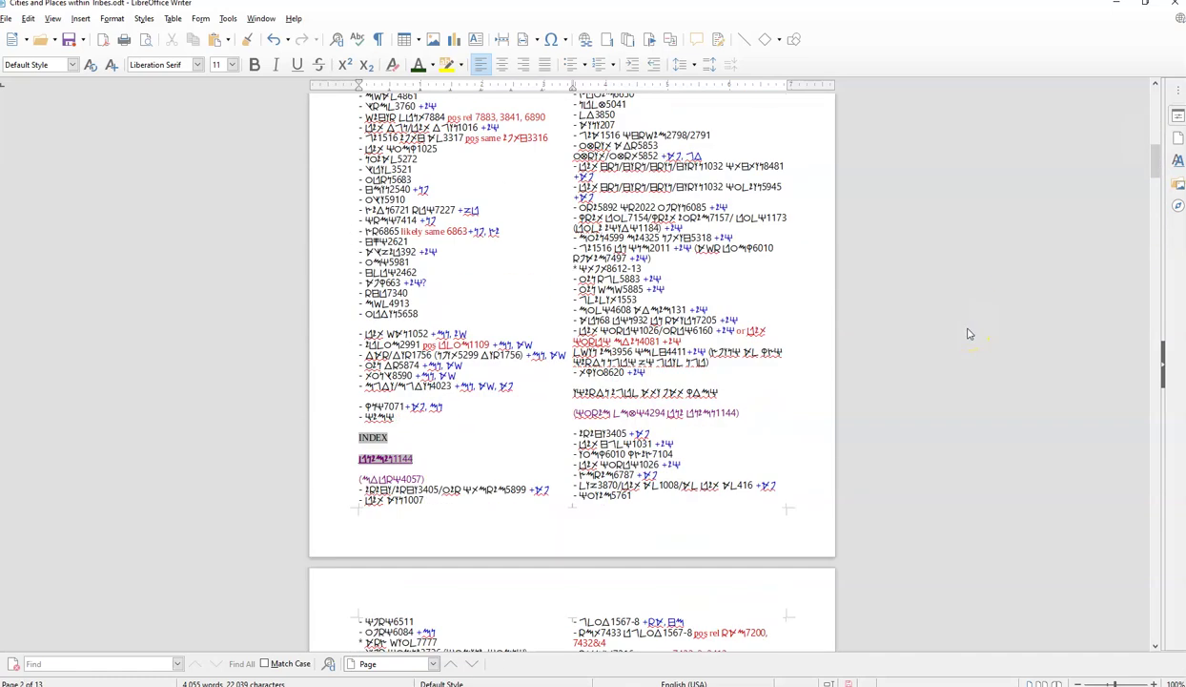
scroll(572, 395, "up", 3)
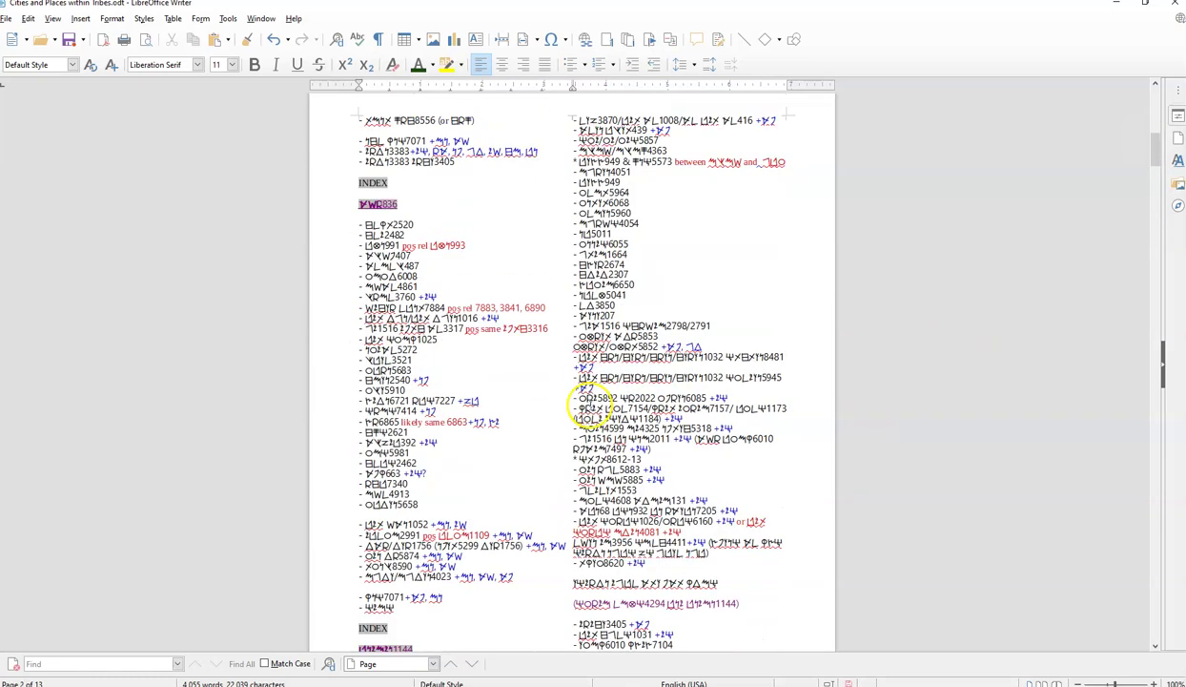
scroll(610, 315, "down", 1)
scroll(615, 345, "down", 2)
scroll(572, 372, "down", 8)
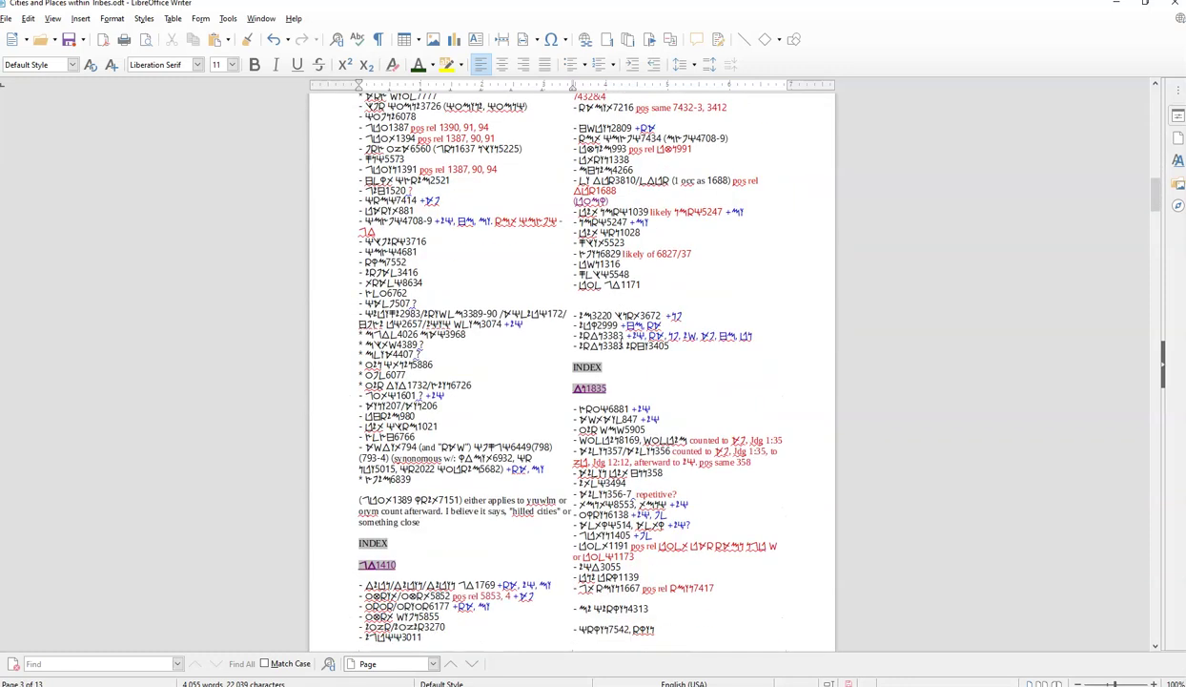
scroll(620, 343, "down", 1)
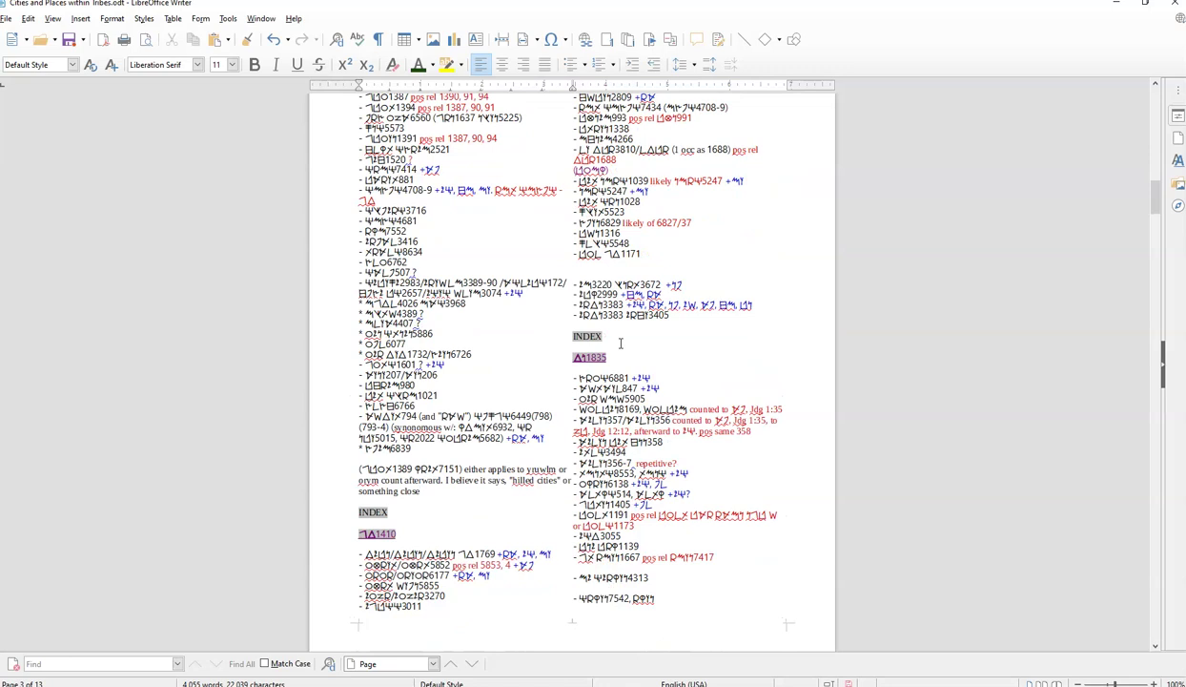
scroll(620, 343, "up", 1)
scroll(621, 345, "up", 4)
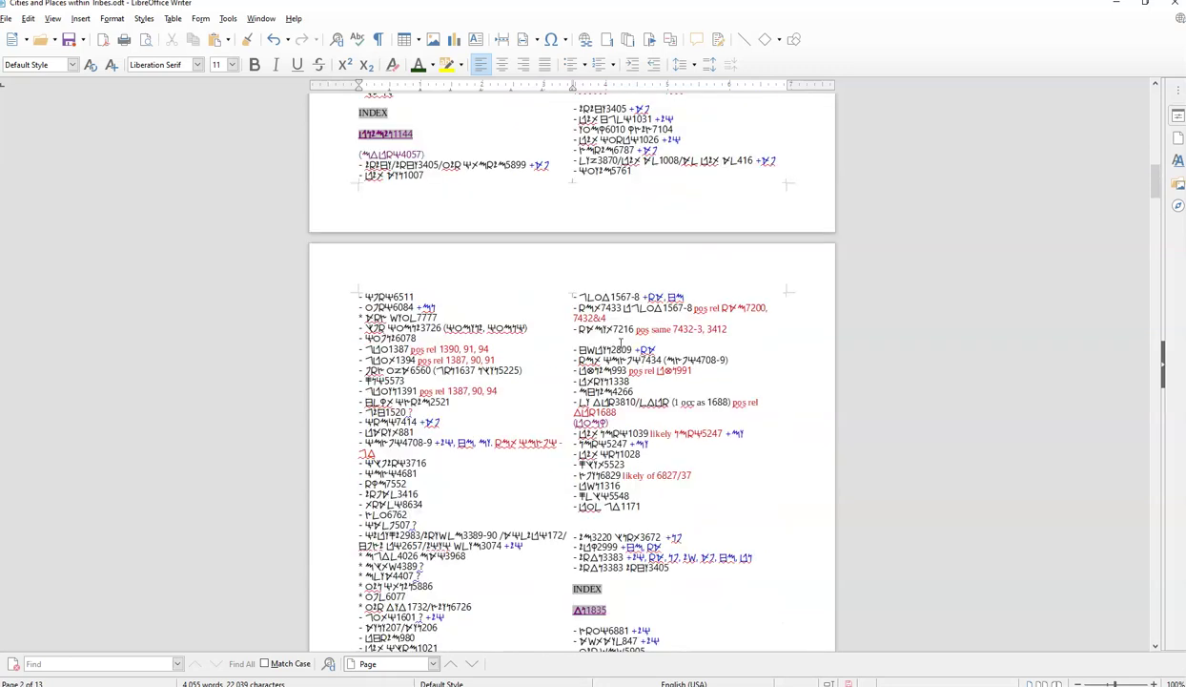
scroll(621, 343, "down", 4)
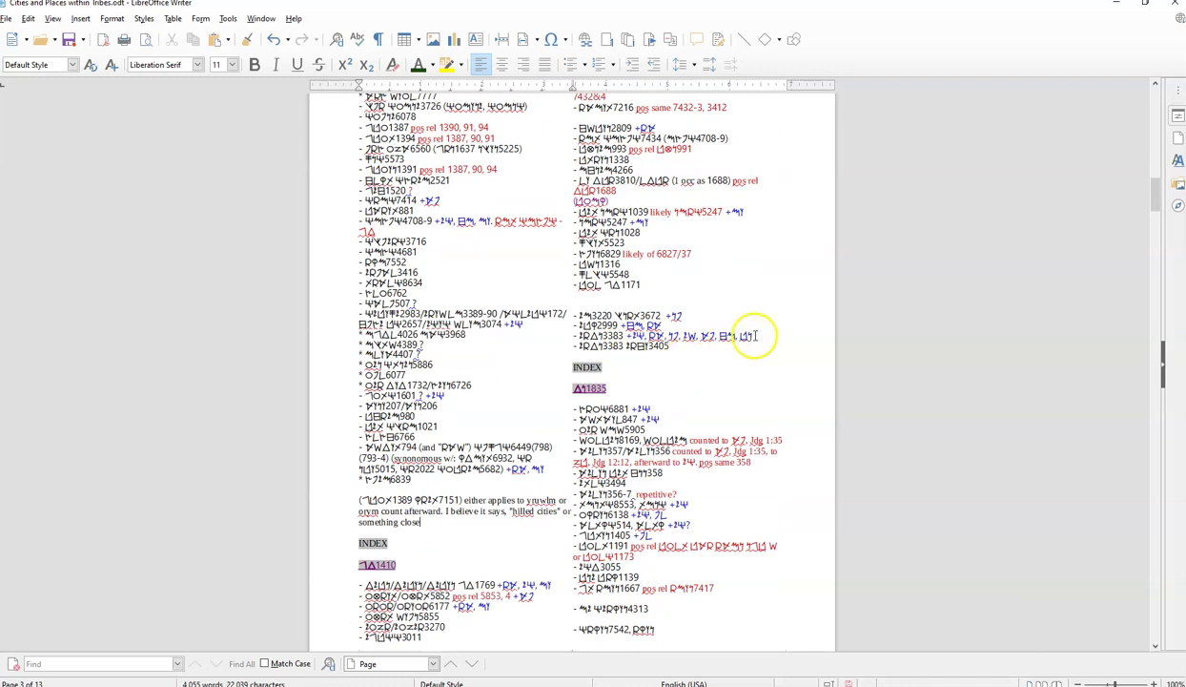
Step: Copy the yrdn3383 entry into the left column below 'something close', above INDEX
left_click_drag(756, 335, 563, 329)
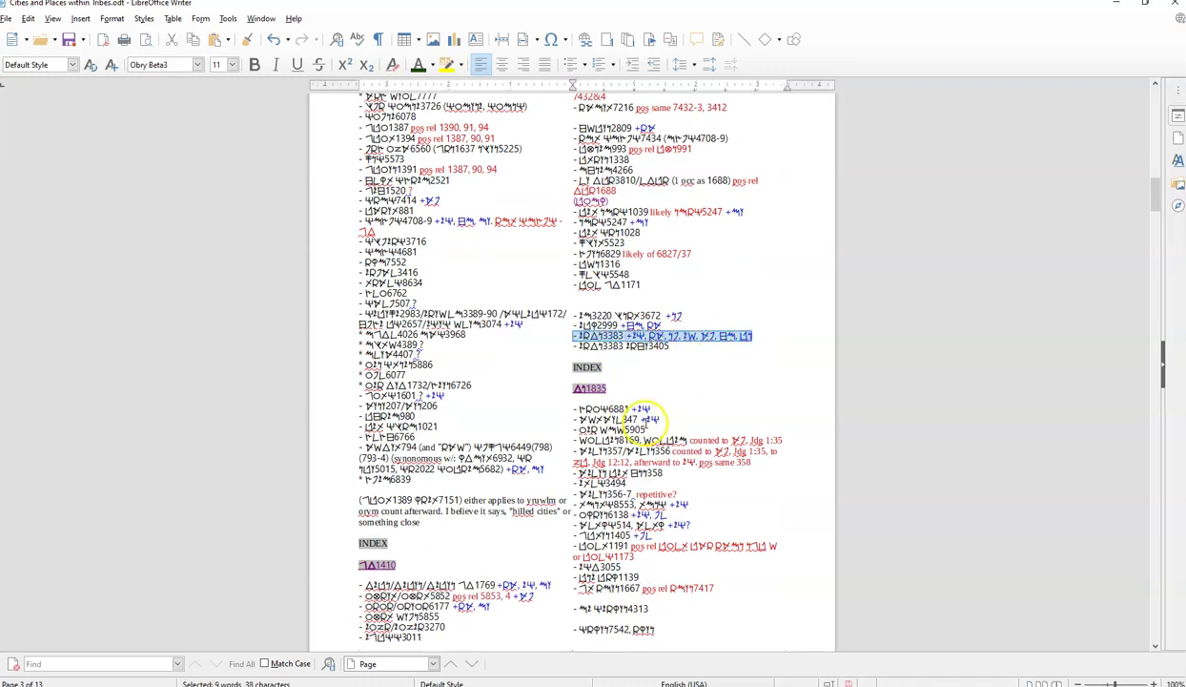
left_click(437, 519)
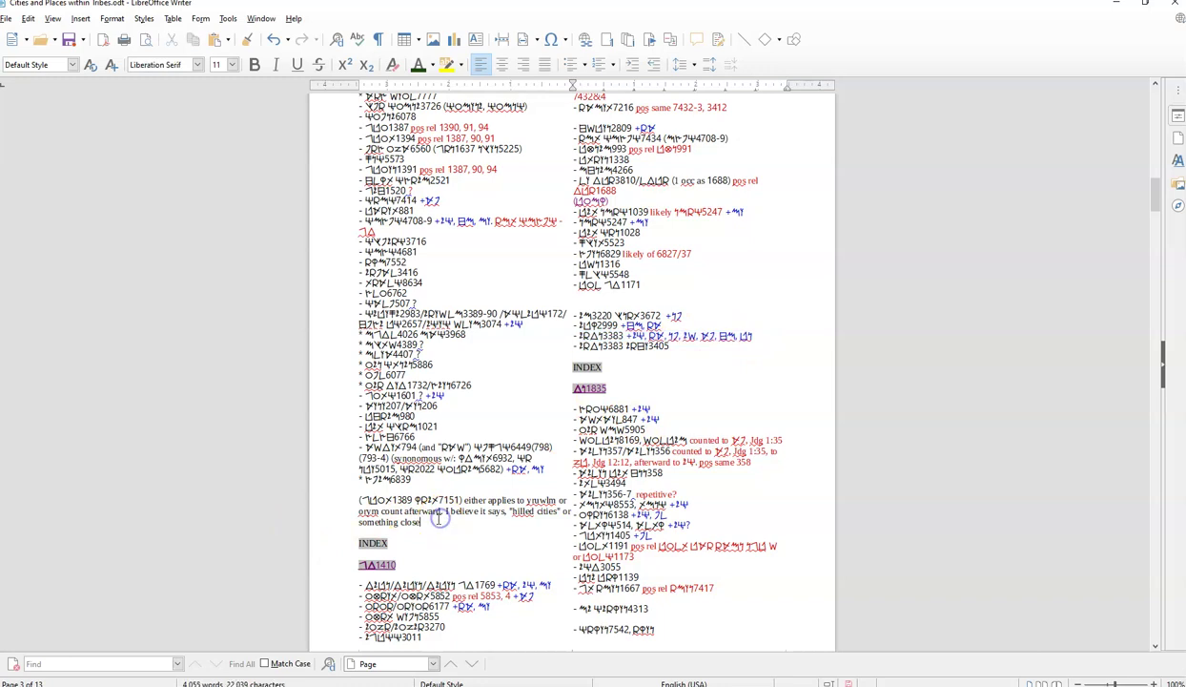
key("Return")
key("Return")
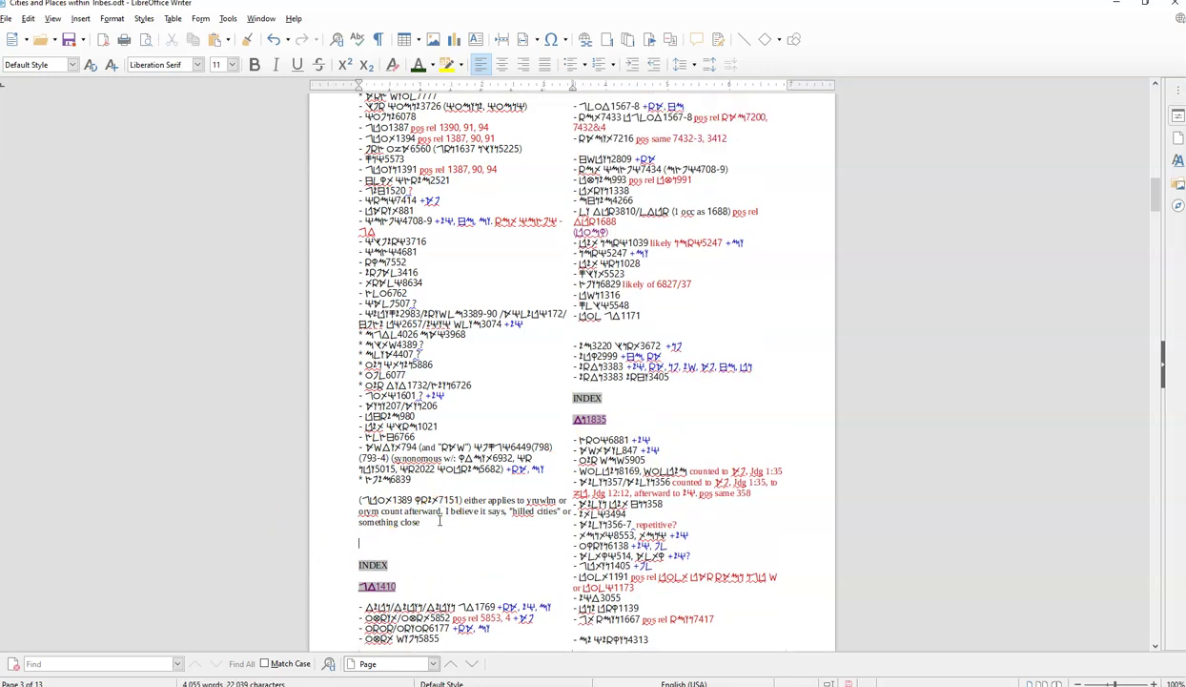
type("- yrdn3383 +ye, ra, np, yw, ap, hm, bn")
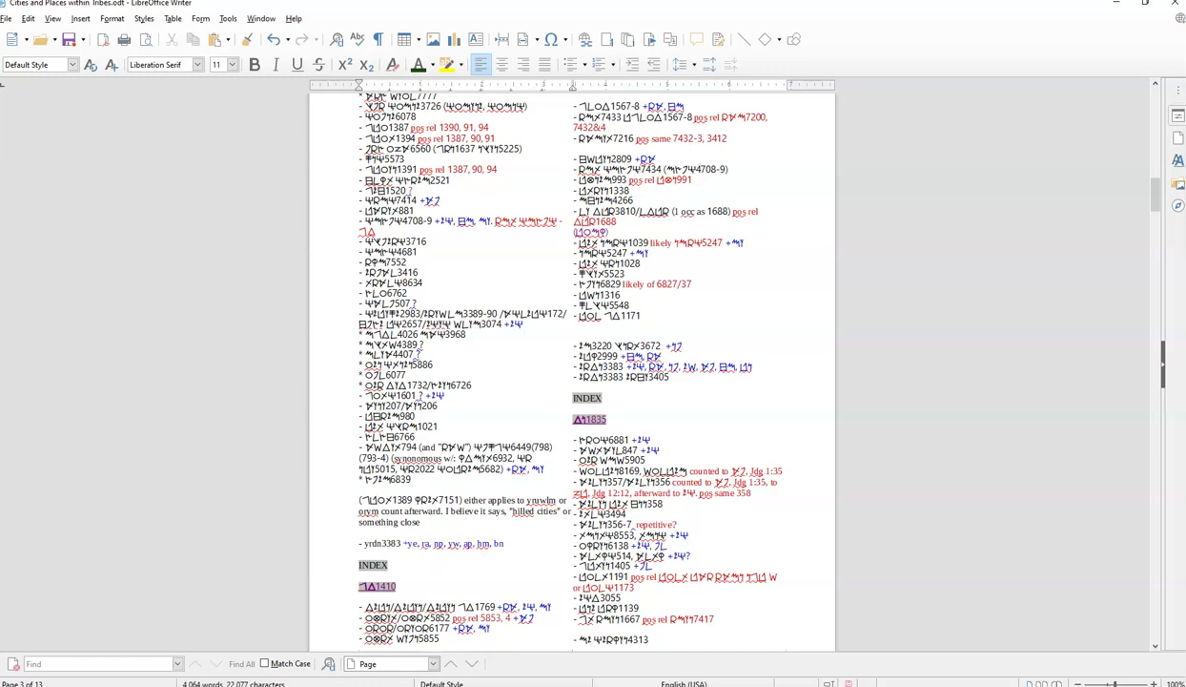
Step: Open e-Sword's Graphics Viewer and zoom out on the Historical map of Palestine
left_click(38, 266)
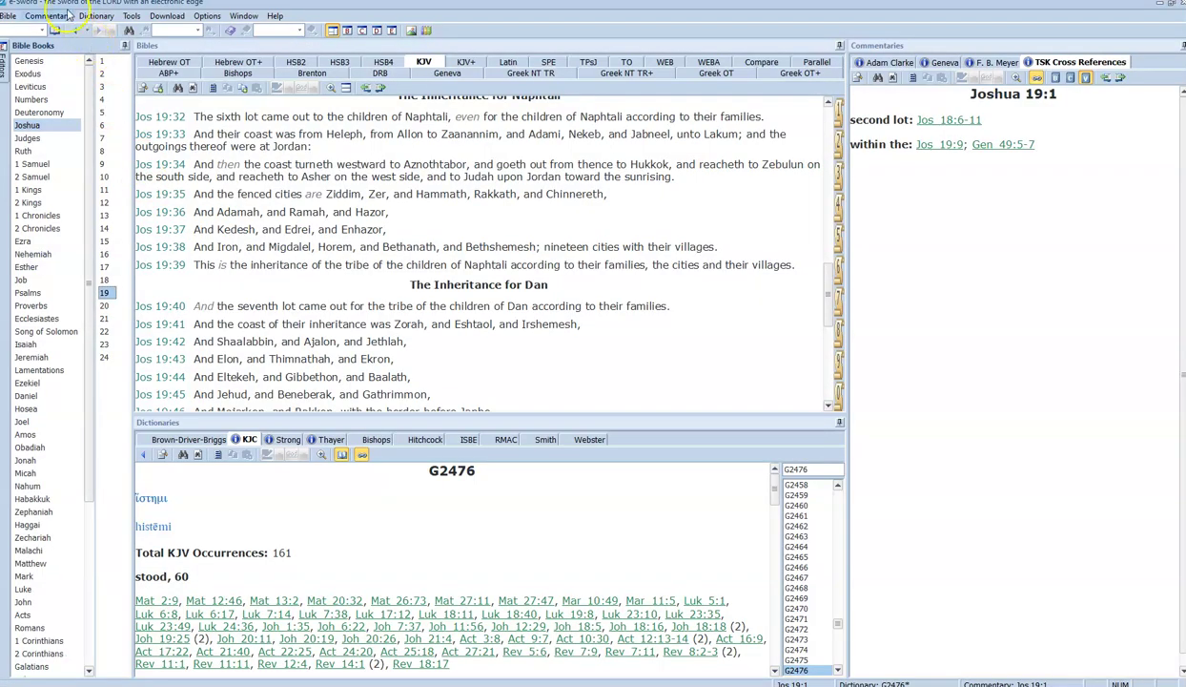
left_click(131, 16)
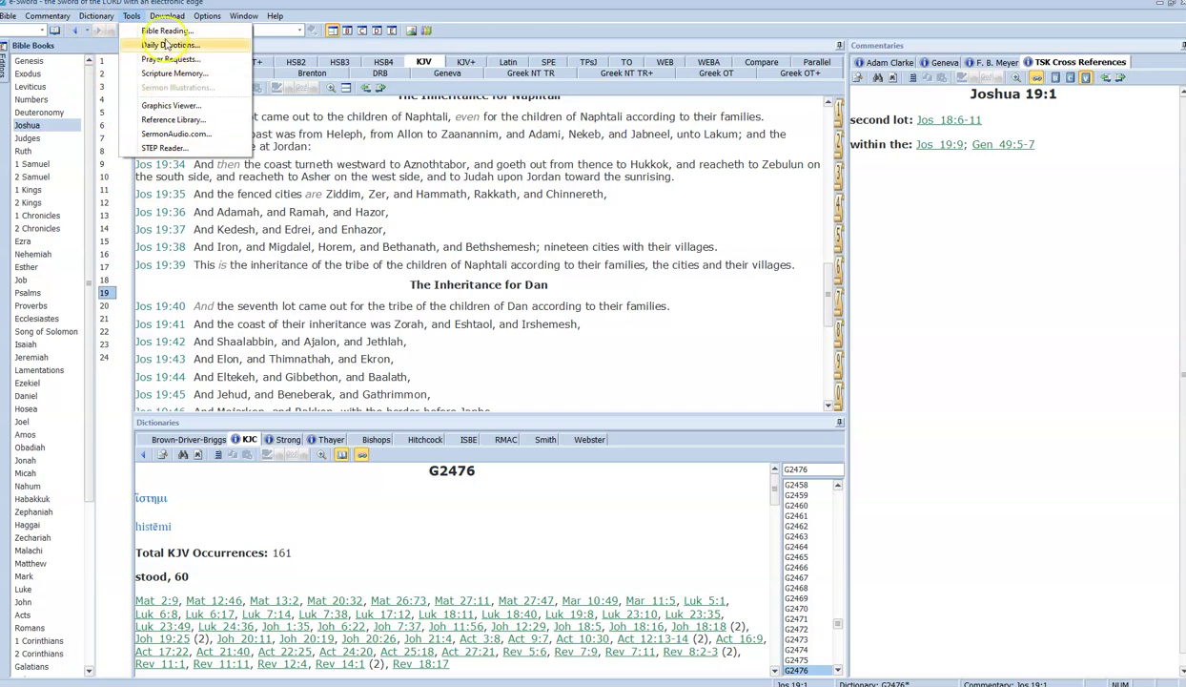
left_click(171, 107)
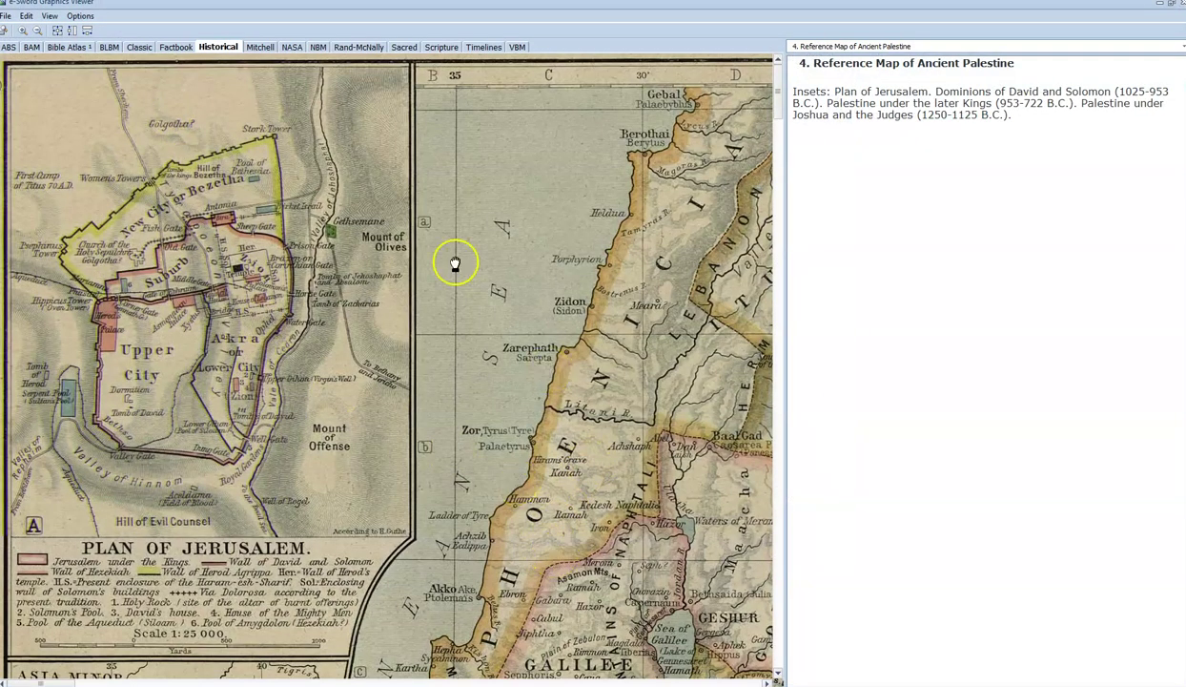
left_click(38, 30)
left_click_drag(450, 538, 503, 330)
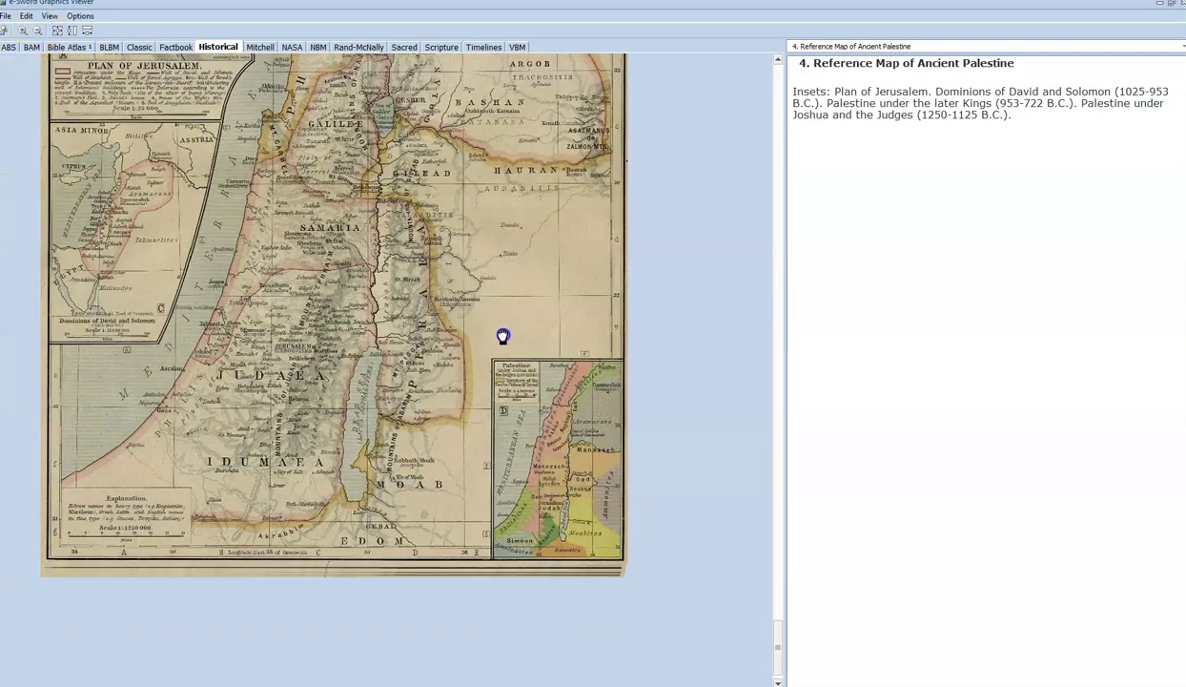
mouse_move(371, 379)
left_mouse_down()
mouse_move(406, 439)
mouse_move(392, 439)
left_mouse_up()
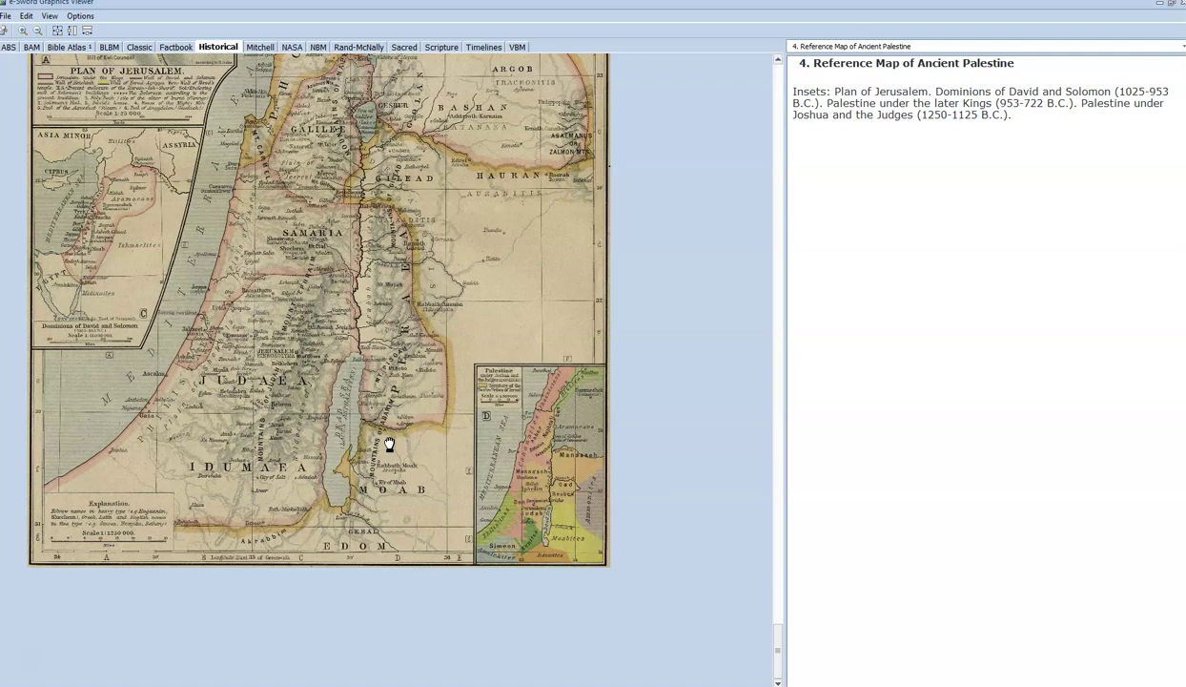
mouse_move(390, 444)
left_mouse_down()
mouse_move(402, 484)
mouse_move(393, 504)
left_mouse_up()
left_click(256, 297)
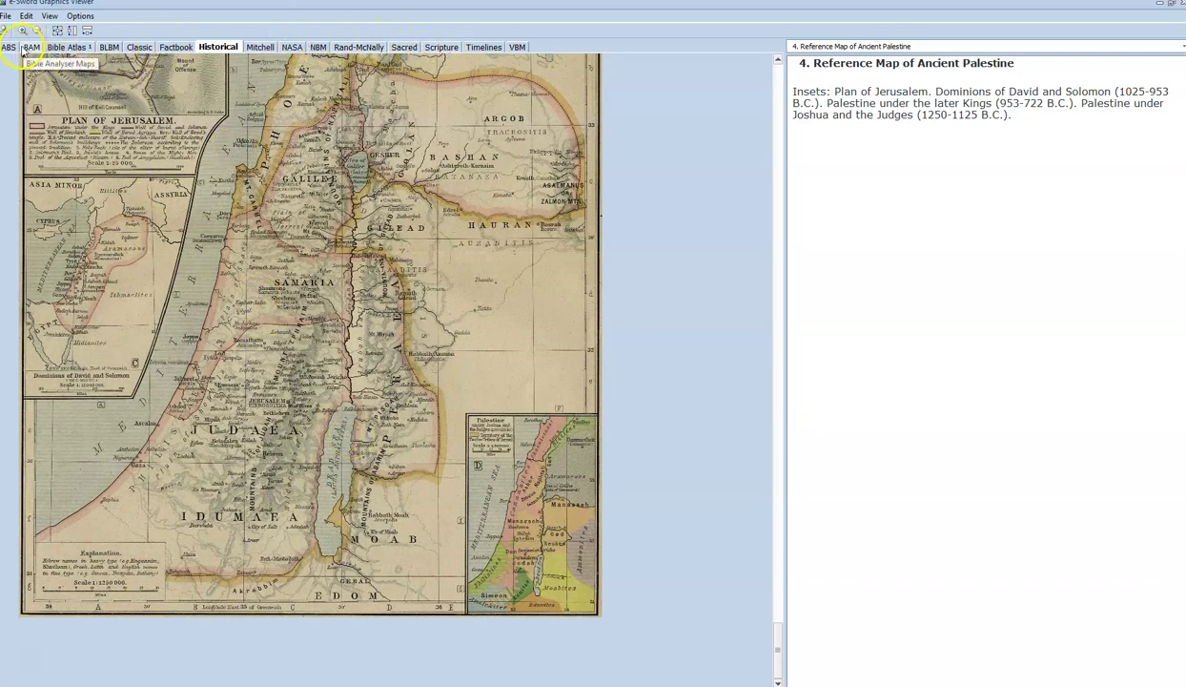
Step: Browse the BAM, BLBM, Classic, Factbook, NASA and Mitchell maps, ending on NBM Tribes of Israel
left_click(29, 48)
left_click(68, 48)
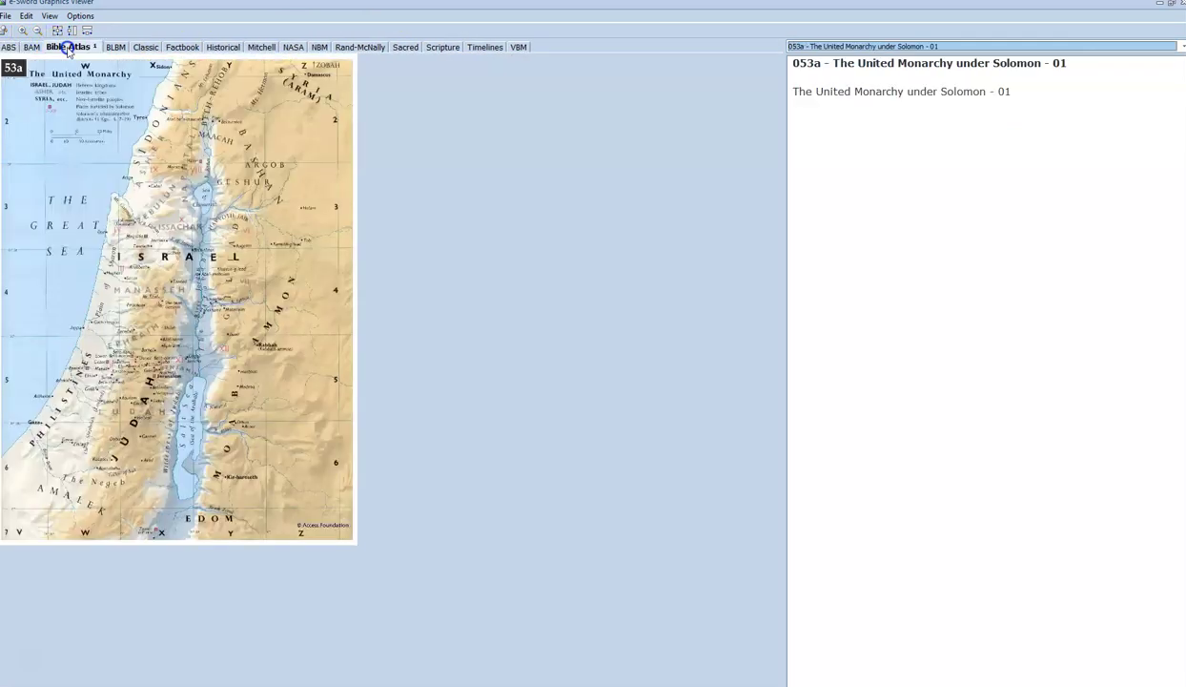
left_click(35, 48)
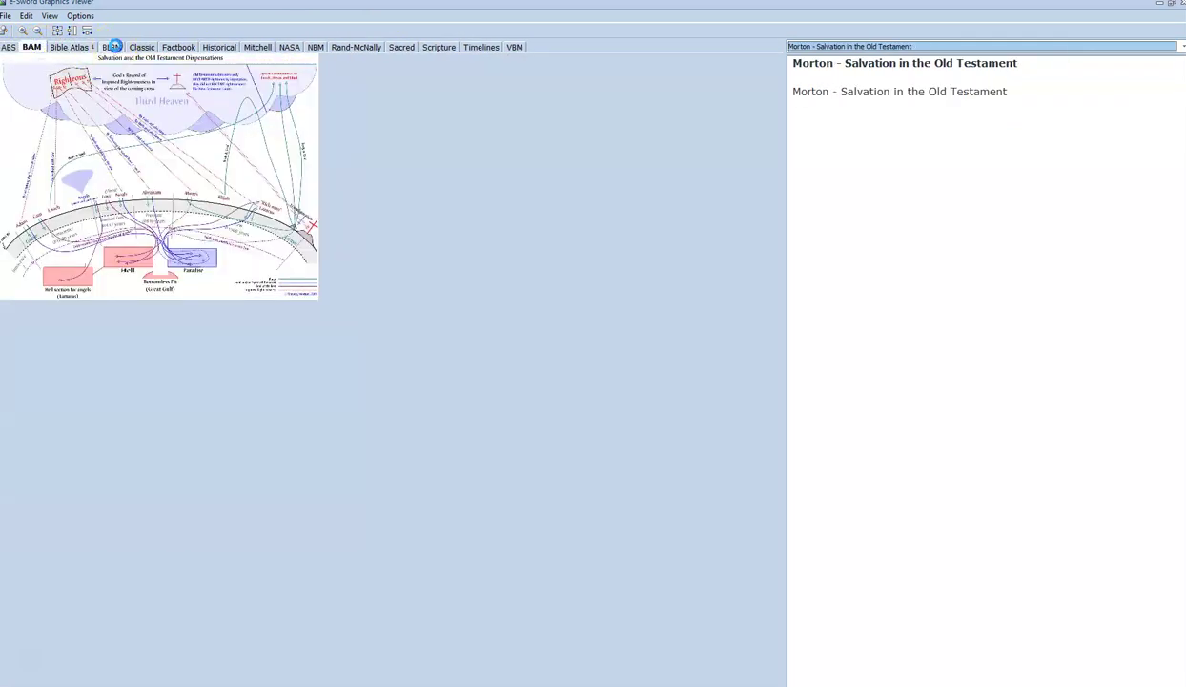
left_click(112, 46)
left_click(140, 48)
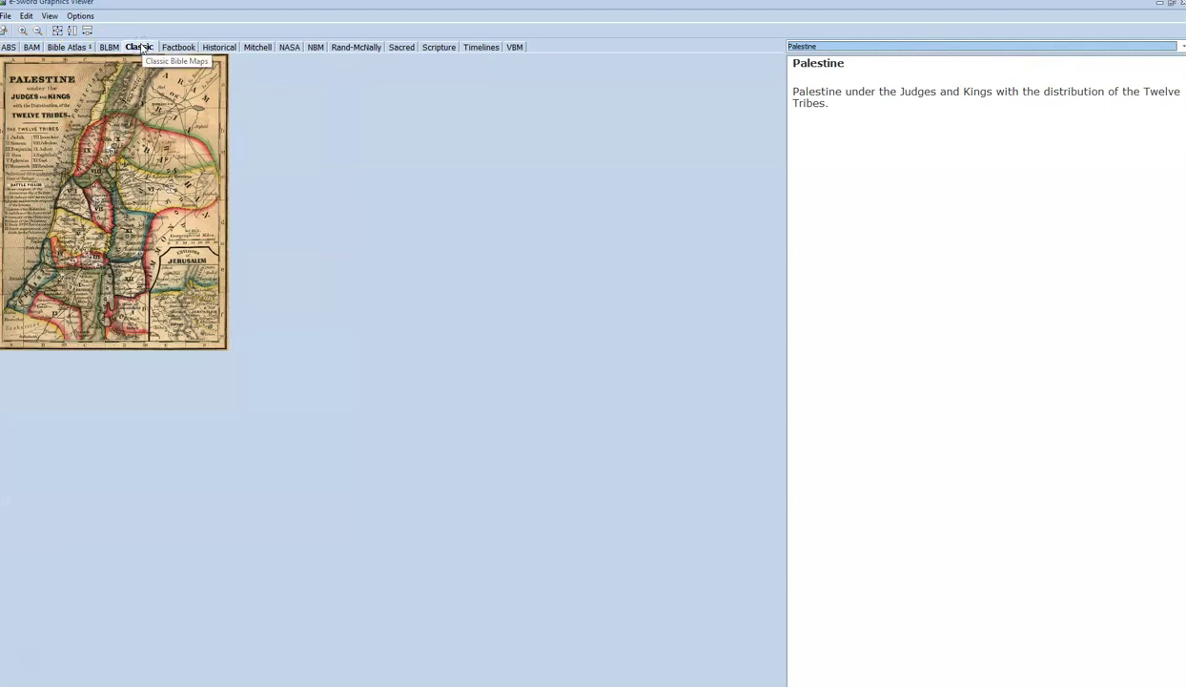
left_click(176, 48)
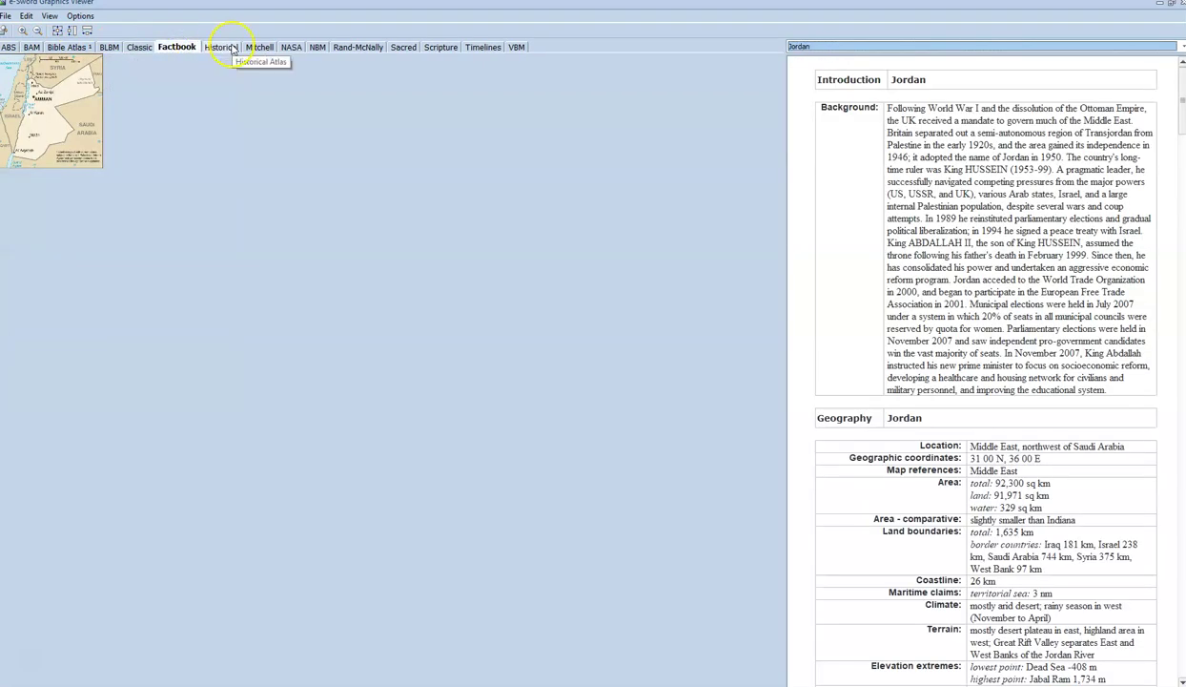
left_click(214, 47)
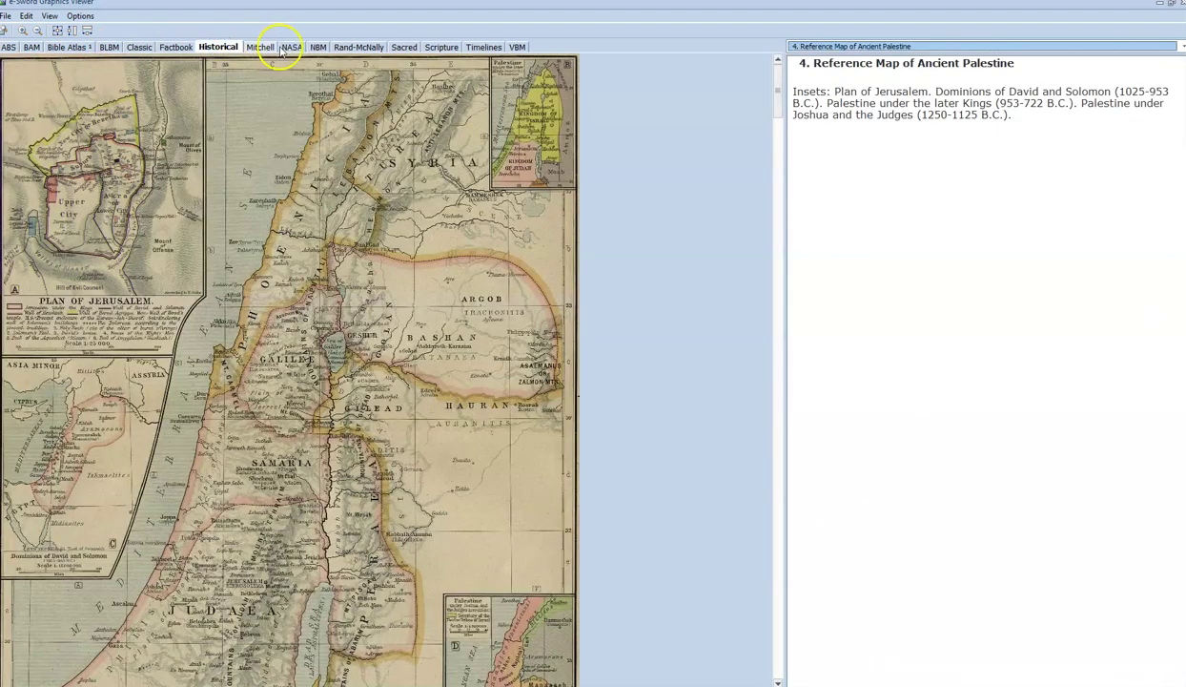
left_click(286, 48)
left_click(260, 47)
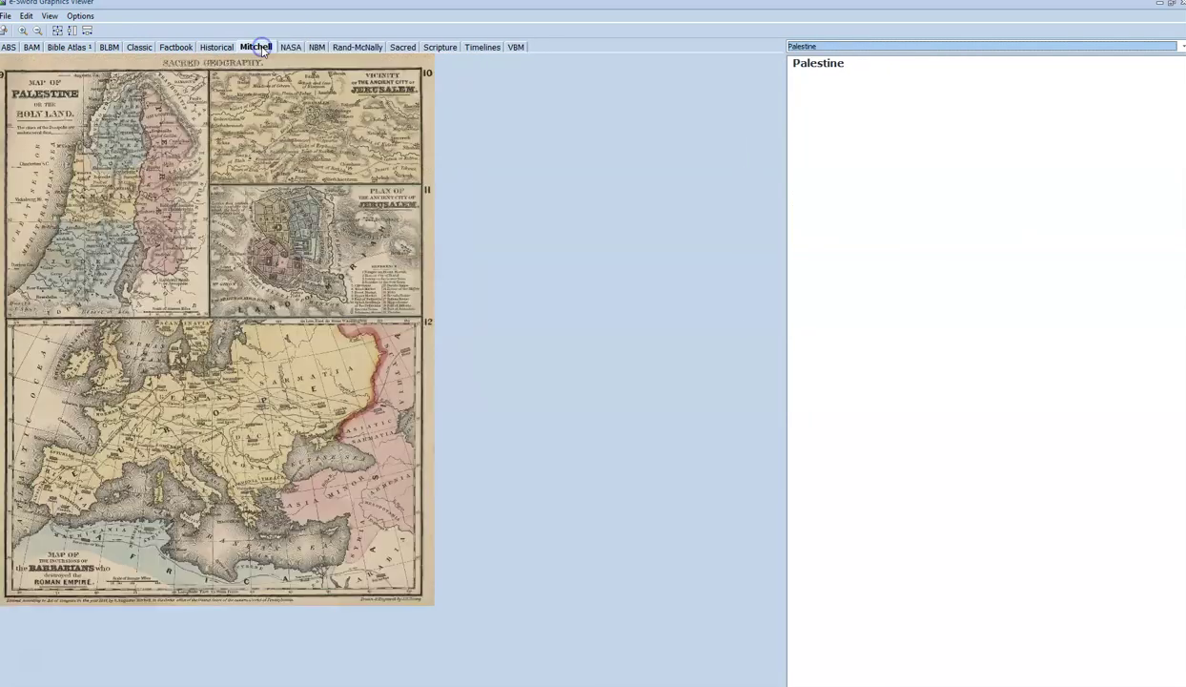
left_click(315, 46)
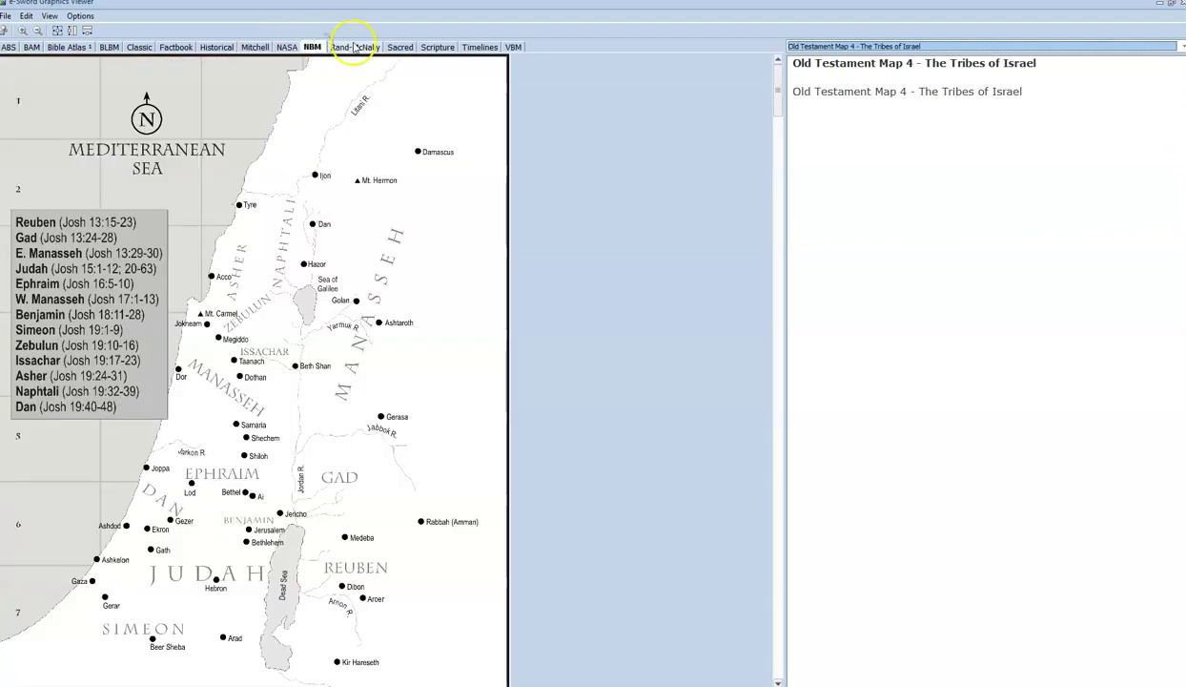
Step: Show the zoomed-in Rand-McNally Palestine Among the Tribes map around Judah and the Negeb
left_click(354, 48)
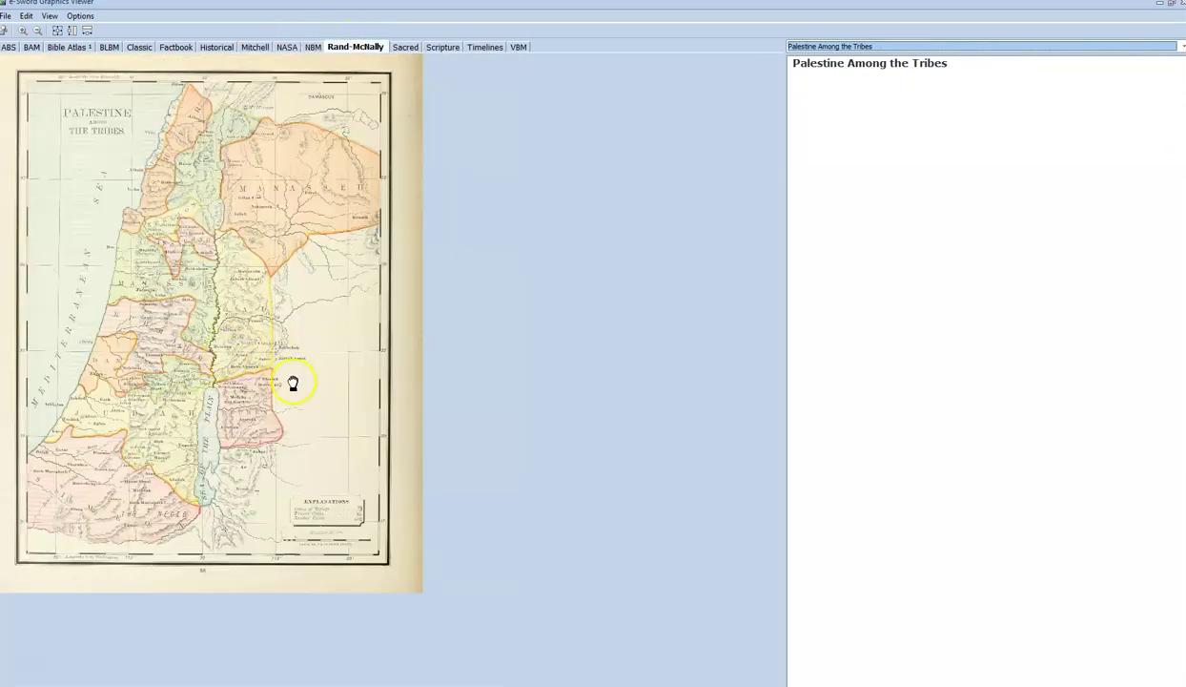
left_click(23, 31)
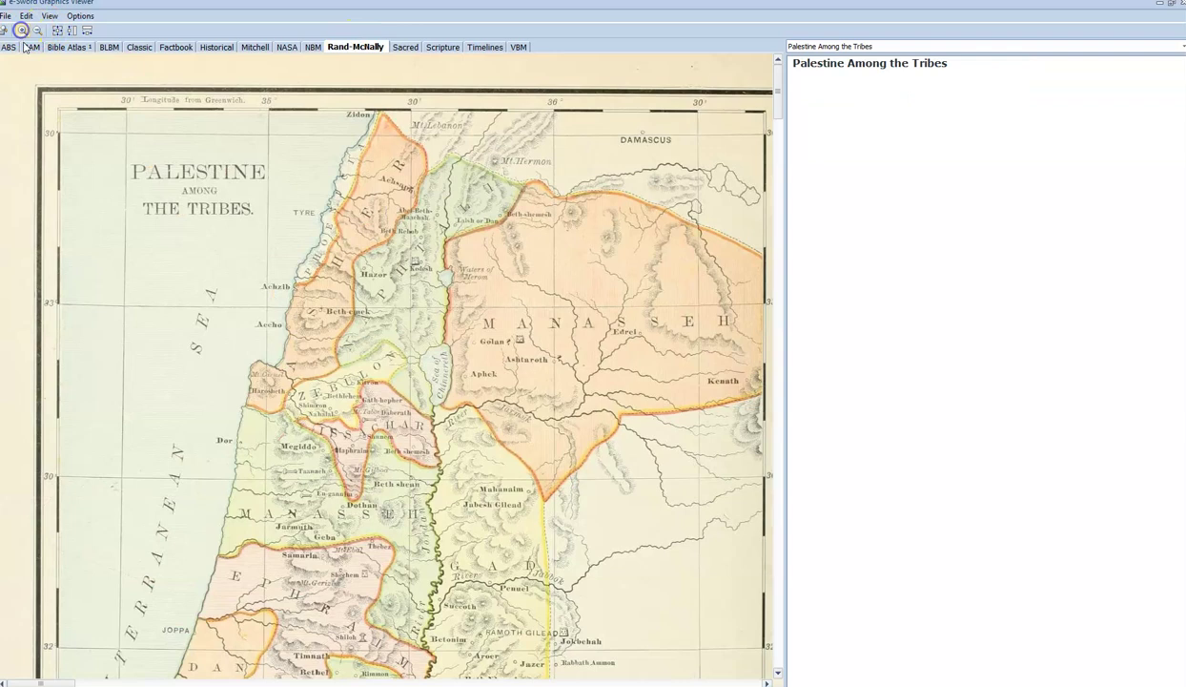
left_click_drag(429, 501, 353, 250)
left_click_drag(399, 460, 428, 381)
mouse_move(456, 466)
left_mouse_down()
mouse_move(458, 379)
mouse_move(436, 381)
mouse_move(458, 480)
left_mouse_up()
left_click_drag(447, 395, 474, 508)
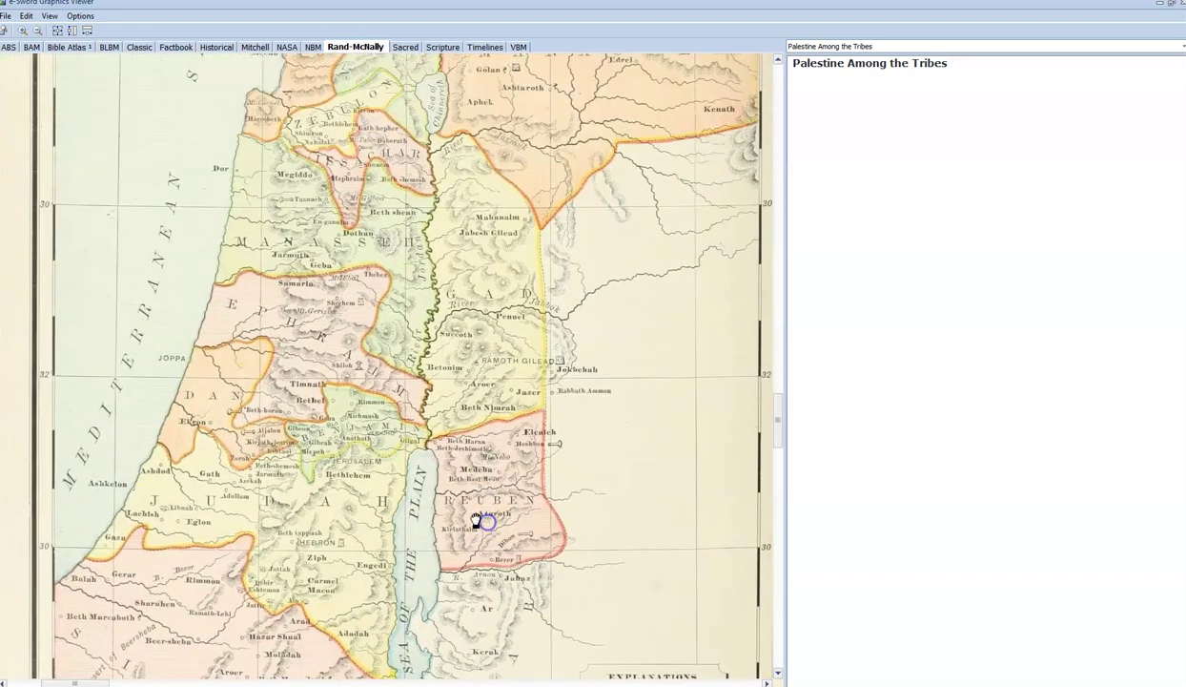
left_click_drag(318, 522, 307, 458)
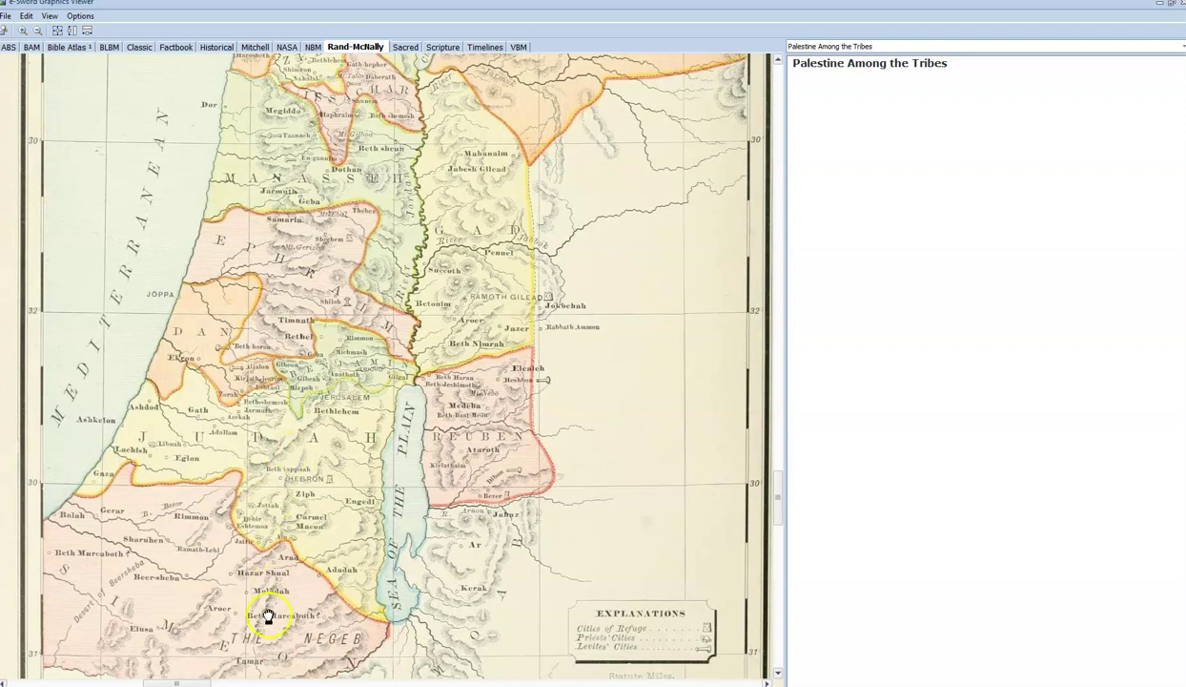
left_click(30, 660)
Step: Locate the Dead Sea, Bethel, Gibeah, Geba, Anathoth, Ajalon and Thebez on the map
left_click(727, 496)
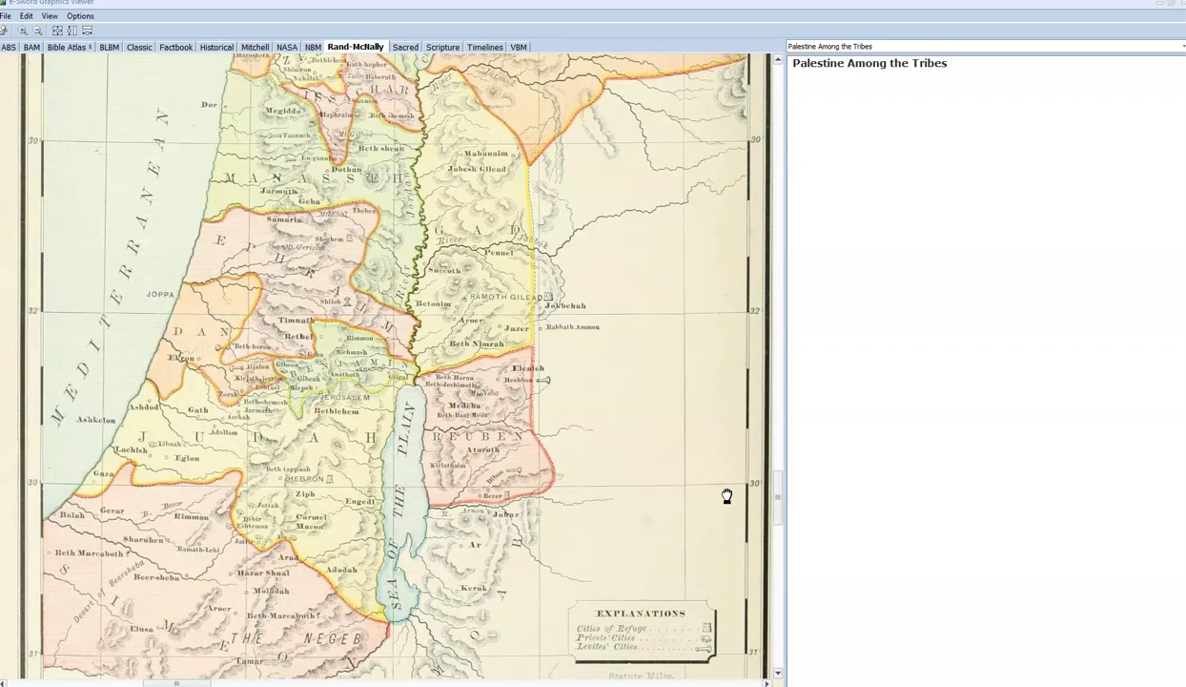
mouse_move(727, 496)
left_mouse_down()
mouse_move(708, 496)
mouse_move(639, 376)
left_mouse_up()
left_click(431, 423)
left_click(298, 339)
left_click(311, 365)
left_click(363, 374)
left_click(266, 381)
scroll(337, 352, "up", 3)
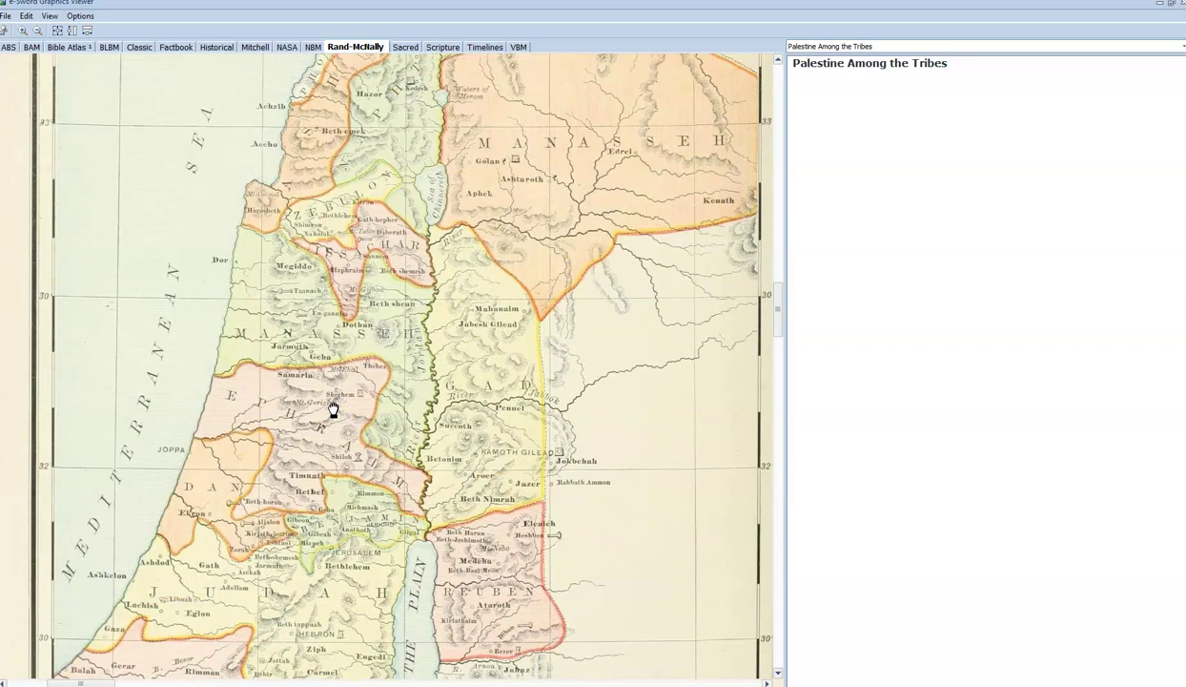
left_click(376, 370)
Step: Pan north past Jerusalem and Samaria to the map's title, Zidon and Damascus
mouse_move(372, 412)
left_mouse_down()
mouse_move(365, 290)
mouse_move(341, 328)
left_mouse_up()
left_click(330, 419)
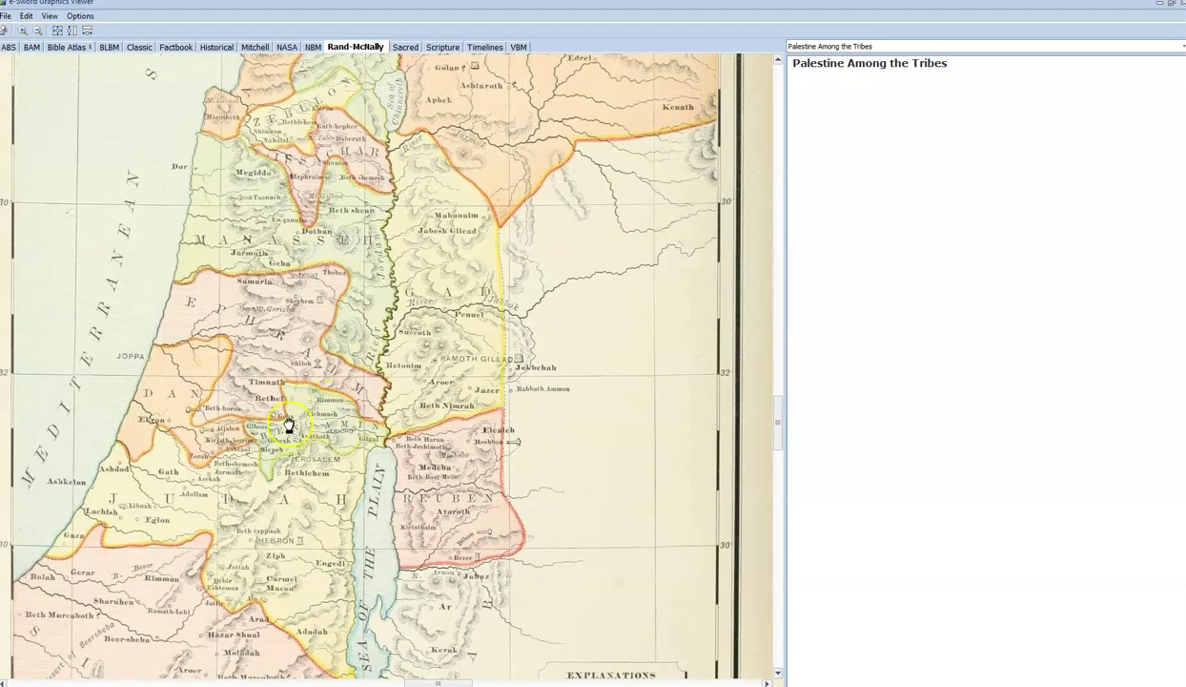
left_click(289, 431)
left_click_drag(289, 315, 276, 410)
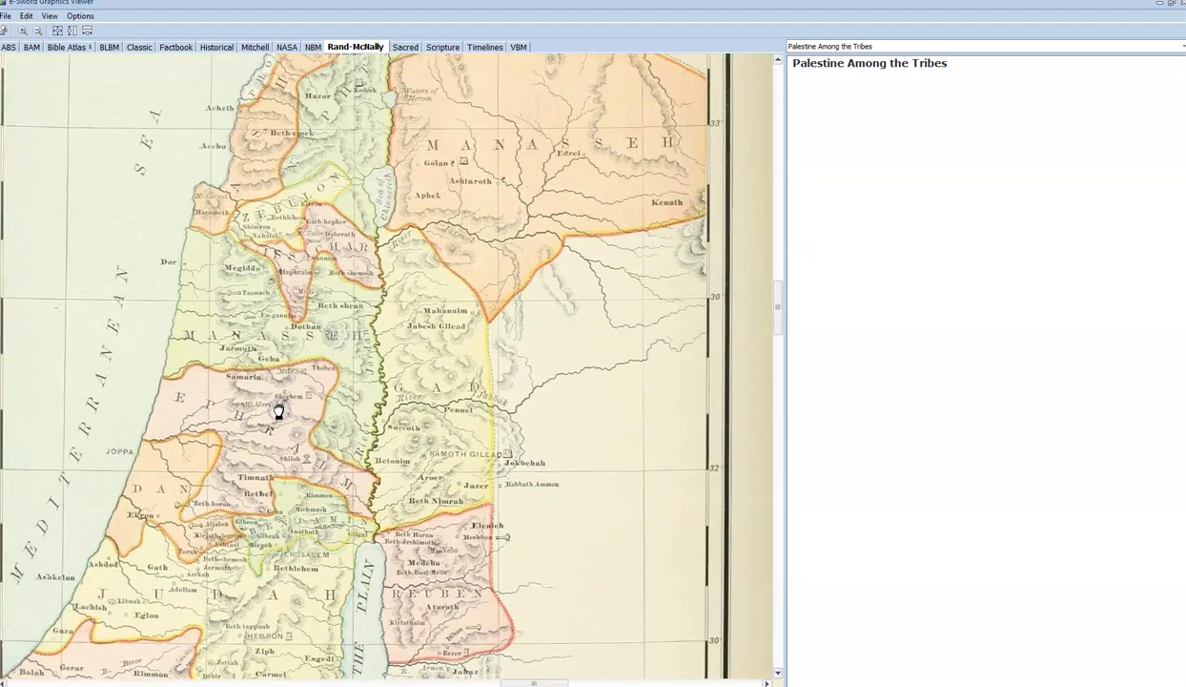
left_click(282, 378)
left_click_drag(261, 290, 246, 353)
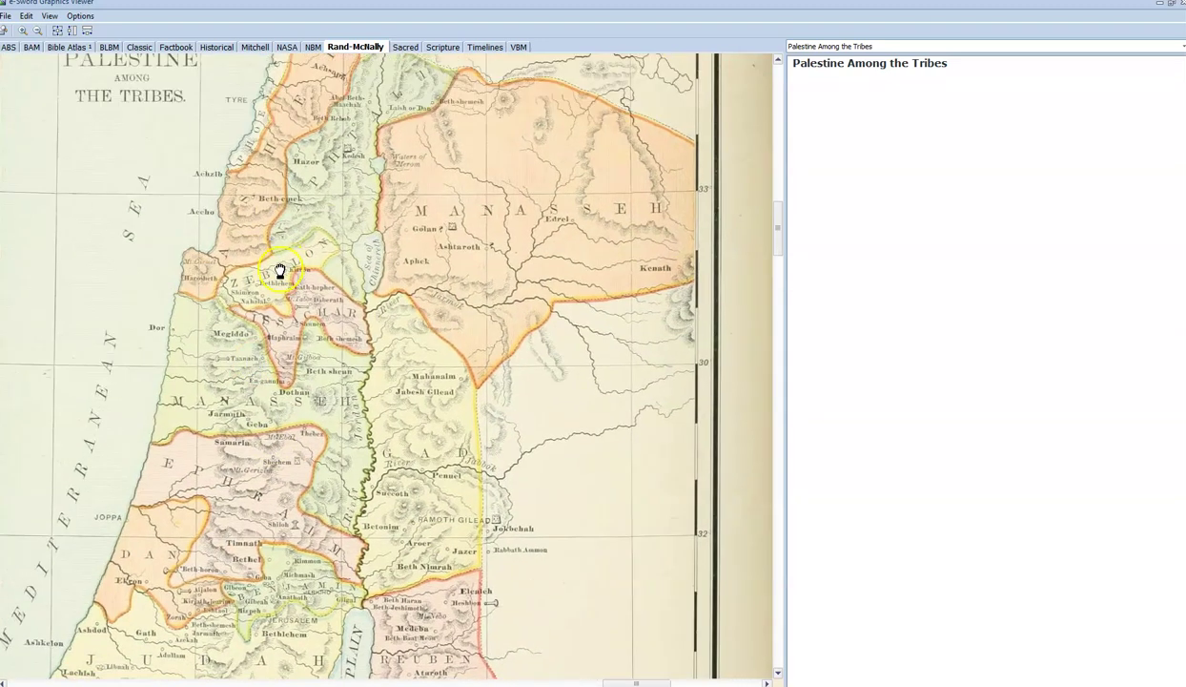
left_click(227, 402)
left_click_drag(227, 401, 217, 444)
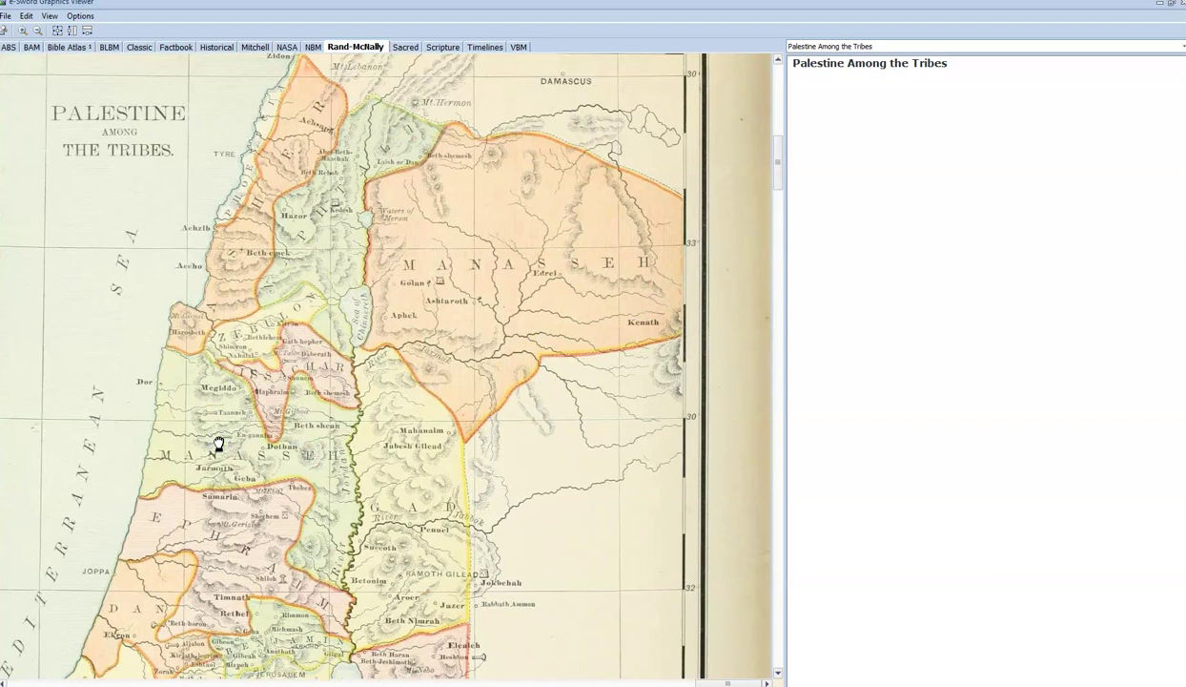
left_click_drag(351, 470, 305, 444)
left_click(431, 208)
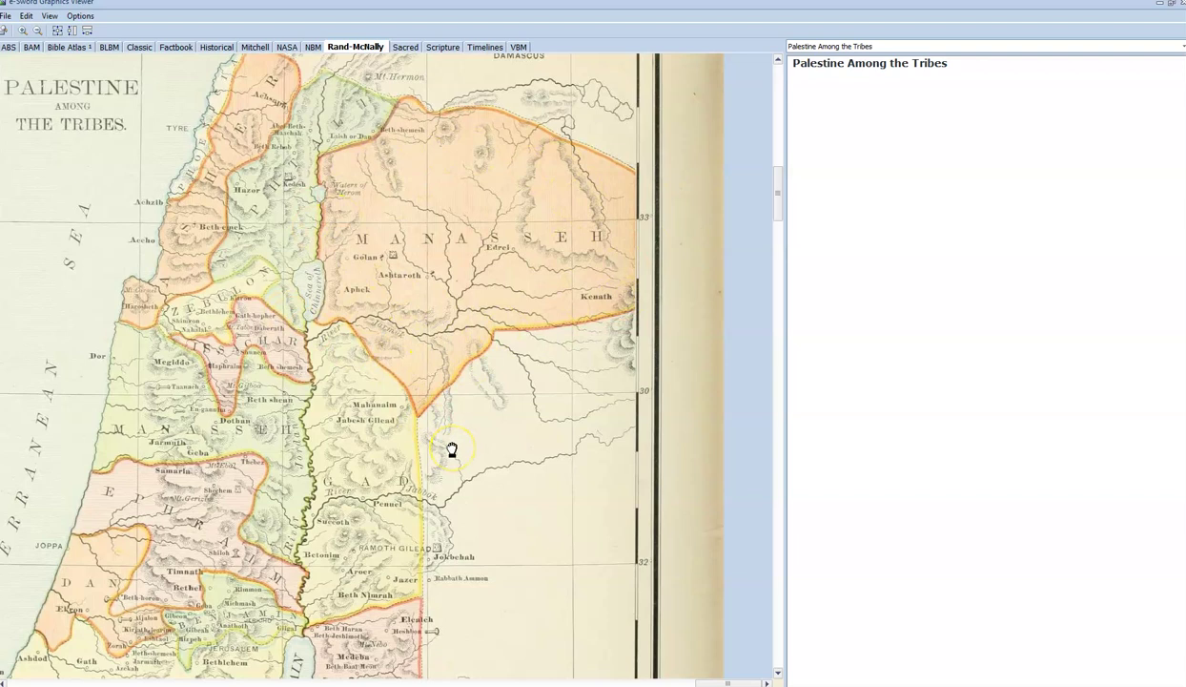
Step: Pan back south to the Dead Sea, legend, bottom border and page number 58
left_click_drag(373, 550, 464, 194)
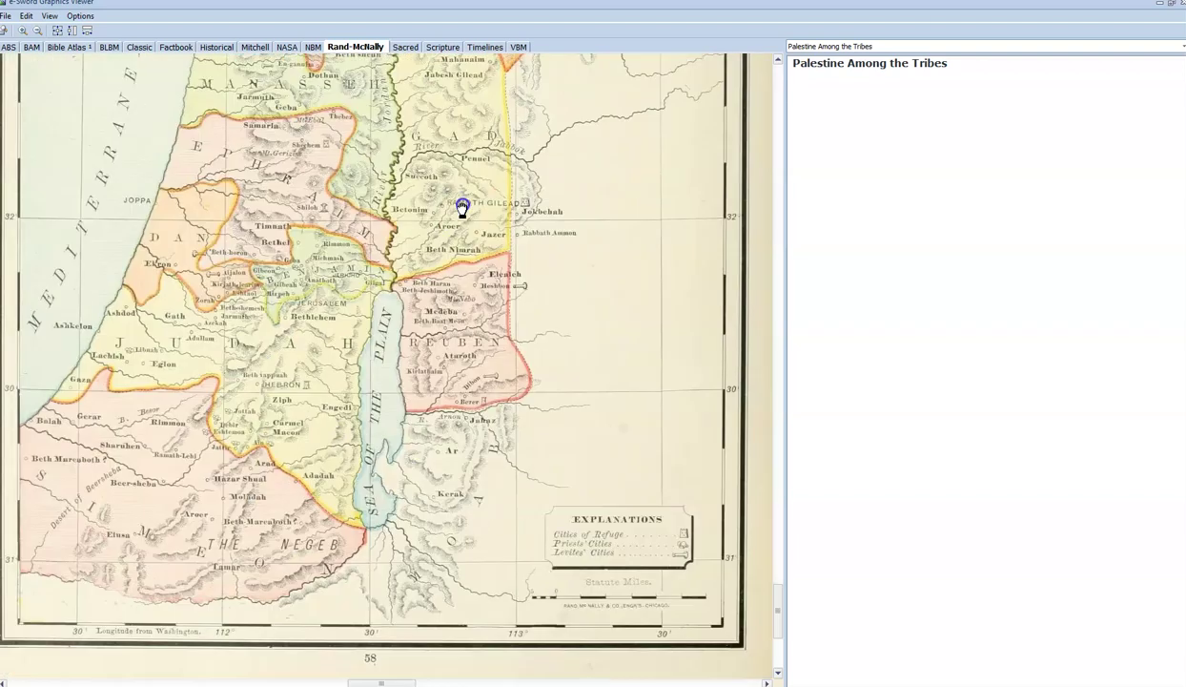
left_click_drag(519, 405, 473, 358)
left_click_drag(437, 278, 421, 417)
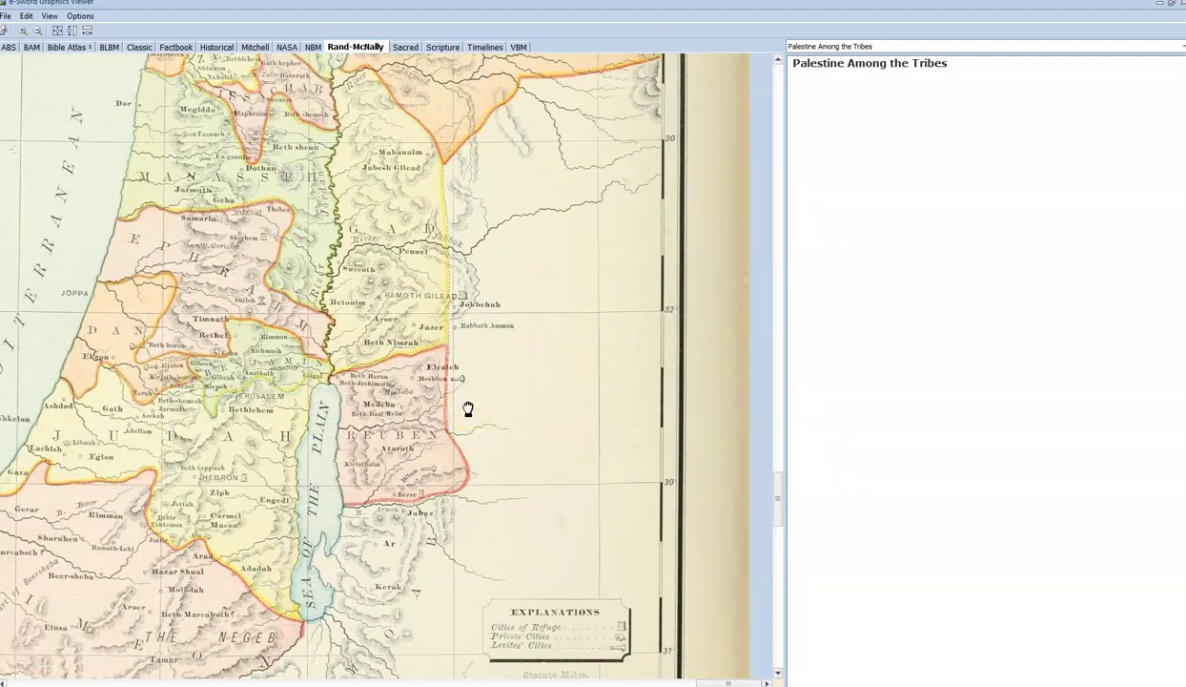
left_click_drag(425, 478, 423, 408)
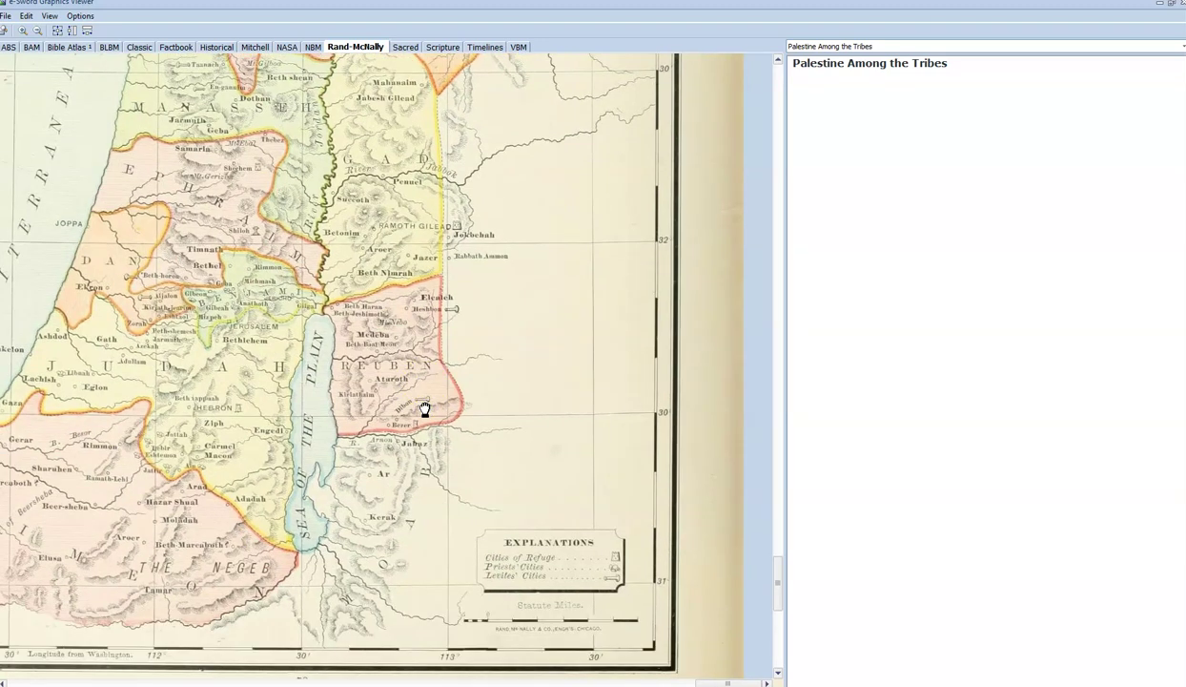
left_click_drag(345, 551, 356, 497)
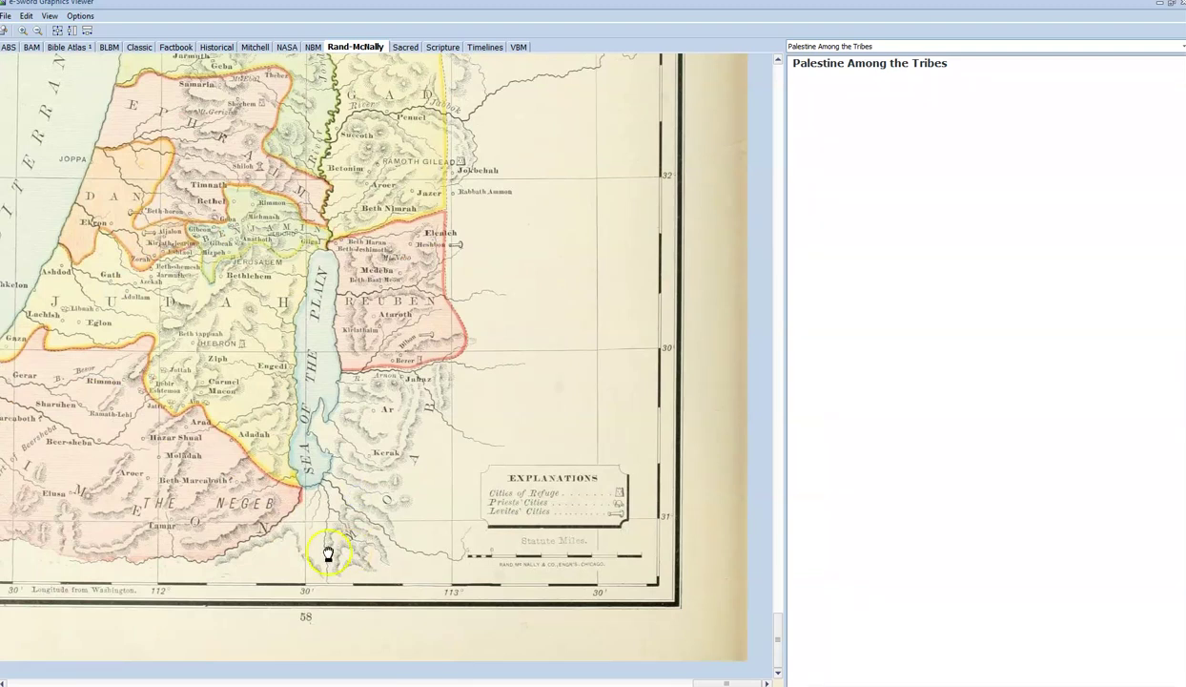
left_click_drag(218, 513, 222, 471)
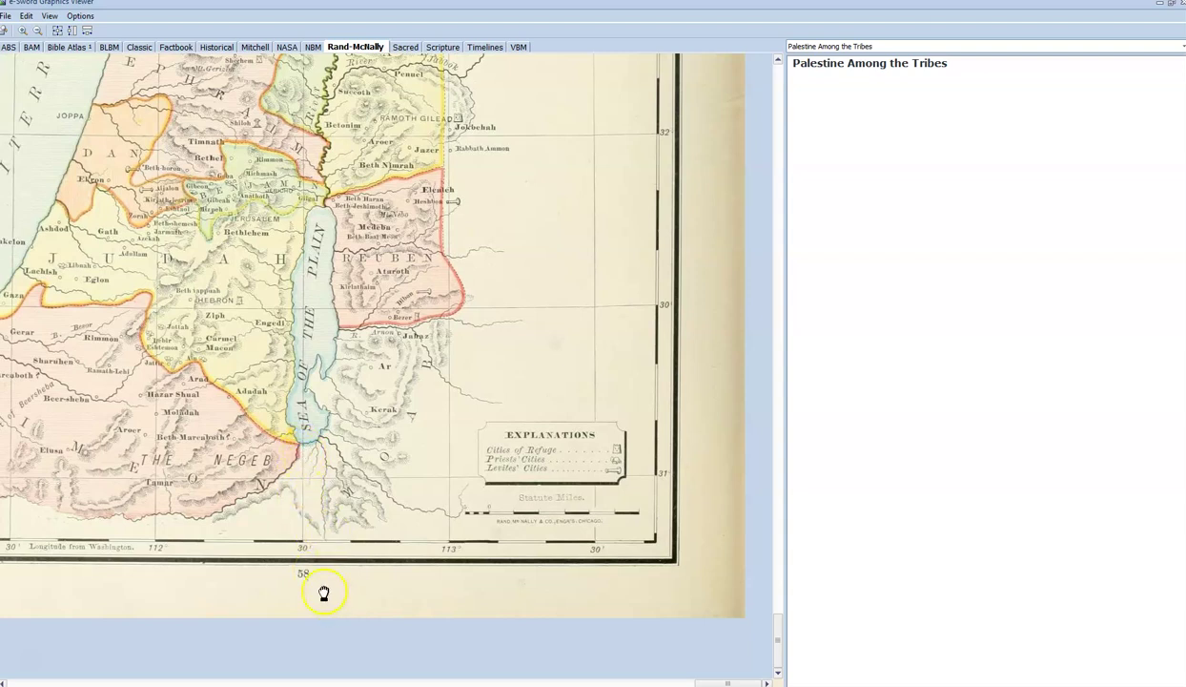
Step: Pan the Rand-McNally map right to reveal the Mediterranean coast, Simeon and the Negeb
mouse_move(325, 593)
left_mouse_down()
mouse_move(304, 437)
mouse_move(308, 634)
mouse_move(317, 658)
mouse_move(298, 456)
mouse_move(319, 640)
mouse_move(303, 462)
mouse_move(338, 670)
left_mouse_up()
mouse_move(338, 670)
left_mouse_down()
mouse_move(330, 524)
mouse_move(309, 447)
left_mouse_up()
mouse_move(233, 500)
left_mouse_down()
mouse_move(437, 490)
mouse_move(365, 484)
left_mouse_up()
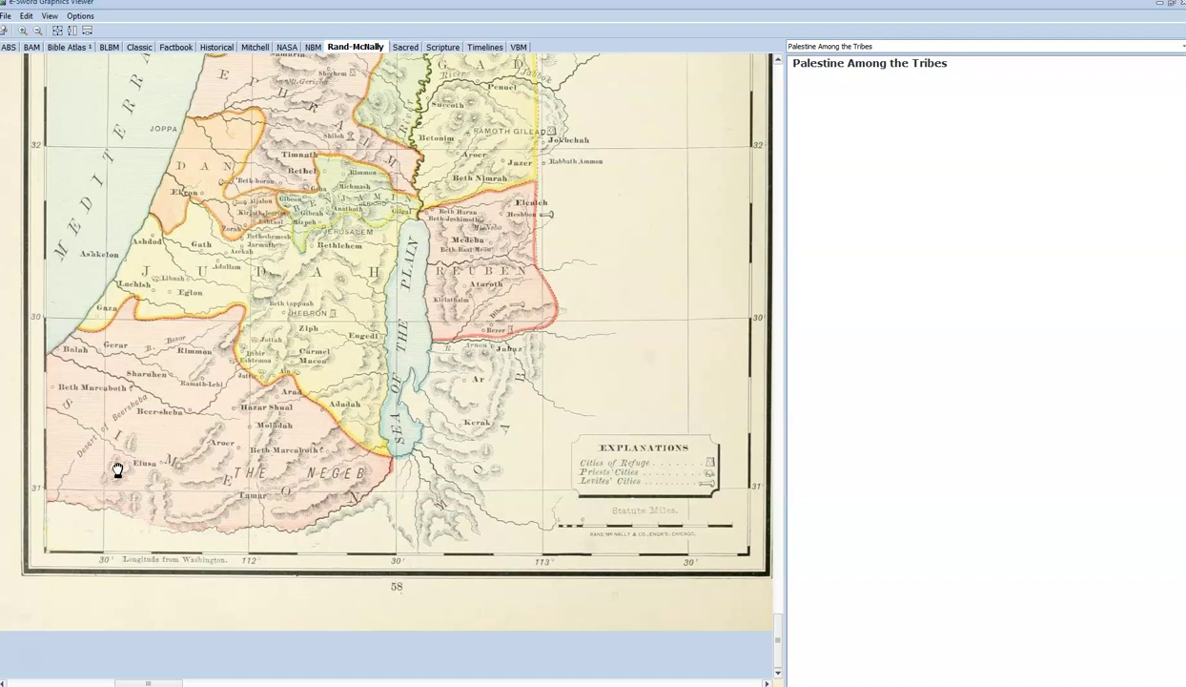
left_click(229, 510)
left_click(160, 227)
left_click(301, 454)
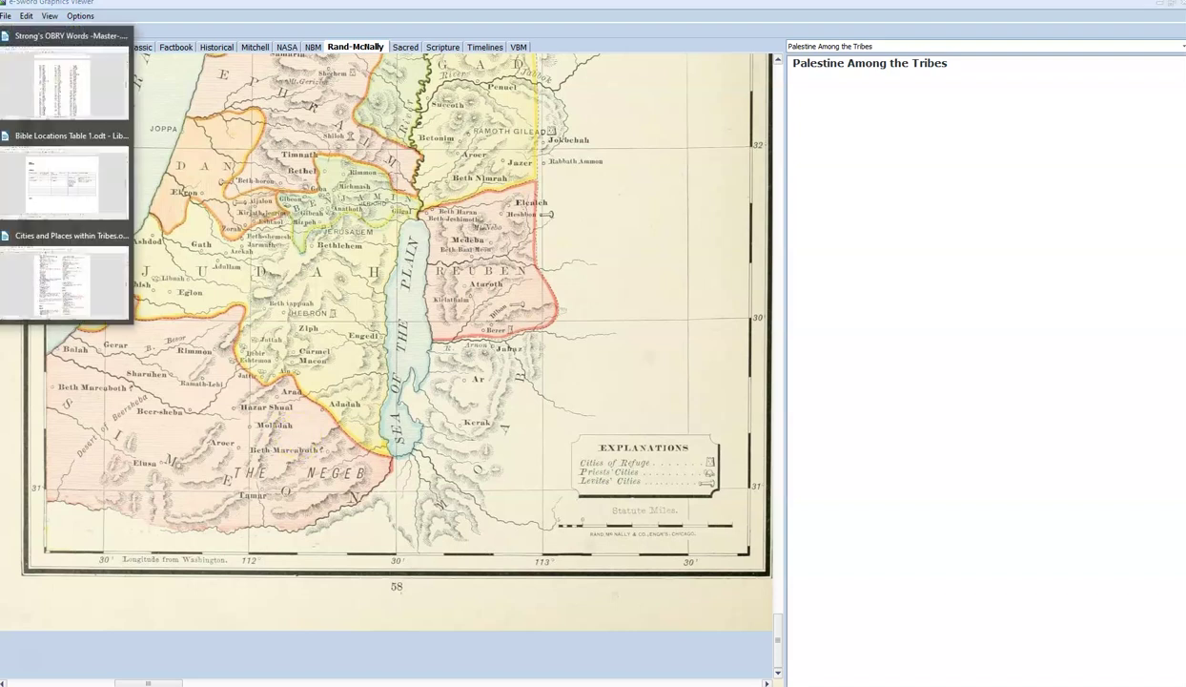
Step: Switch to the Cities and Places within Tribes document and scroll to page 4's city lists
left_click(69, 259)
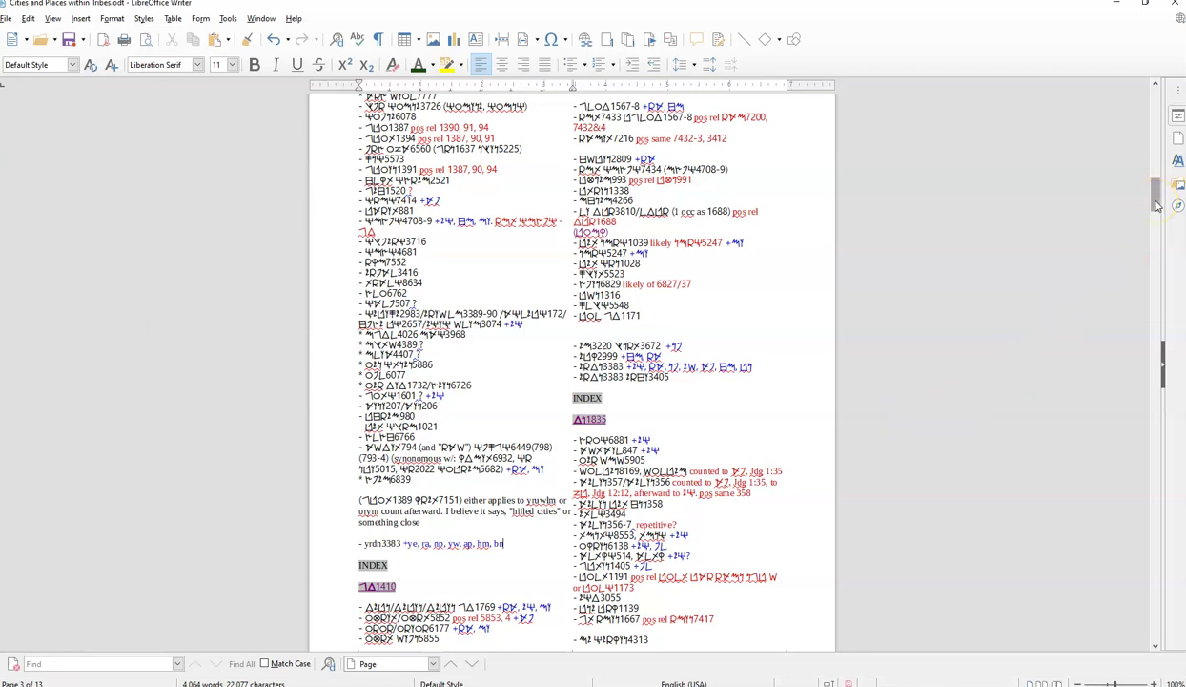
mouse_move(1157, 205)
left_mouse_down()
mouse_move(1153, 221)
mouse_move(1153, 208)
mouse_move(1145, 215)
mouse_move(1135, 359)
mouse_move(1135, 296)
left_mouse_up()
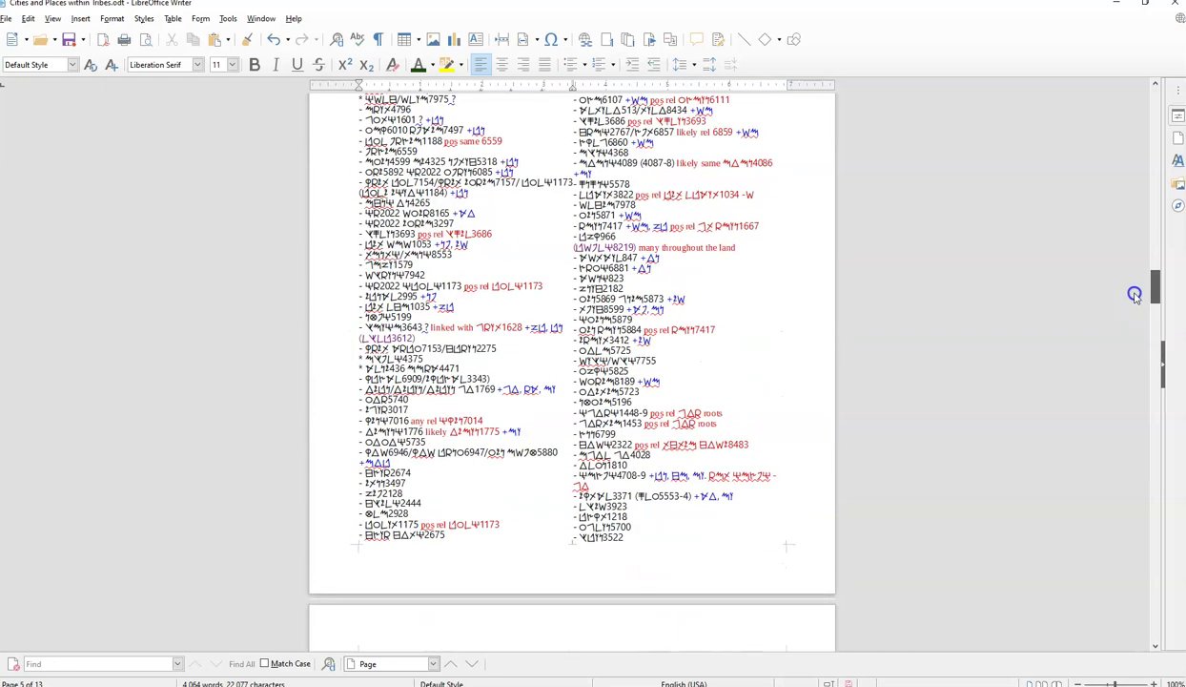
scroll(1134, 296, "up", 10)
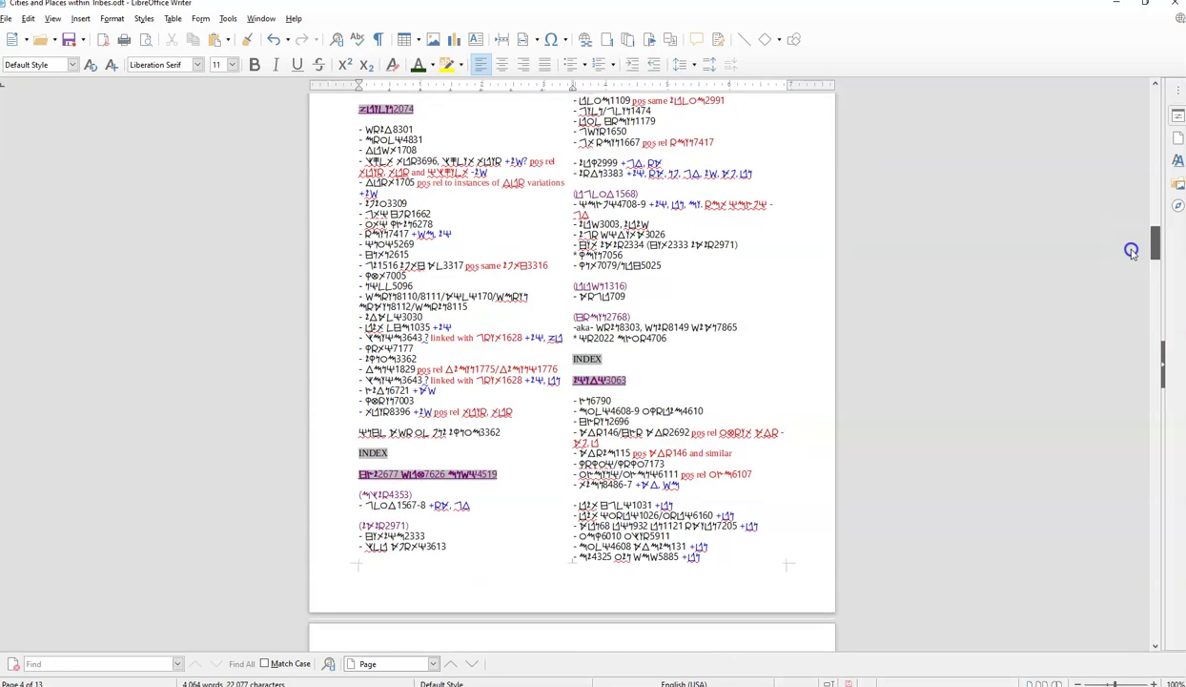
scroll(1133, 254, "down", 3)
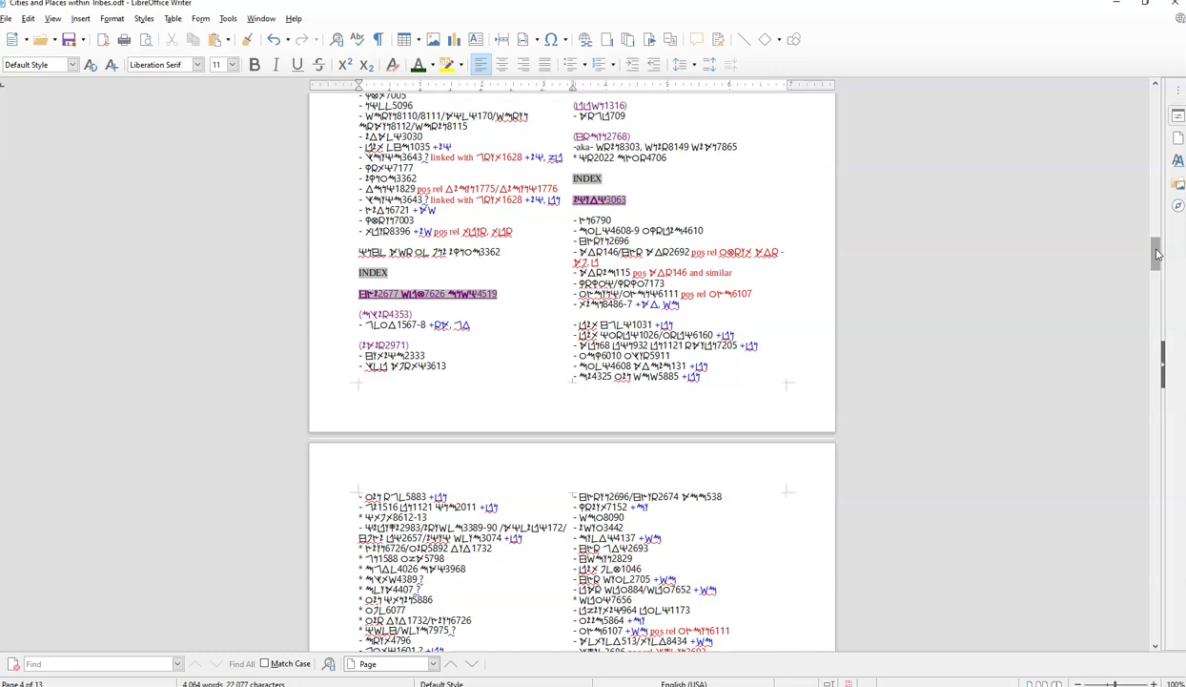
scroll(1157, 254, "down", 2)
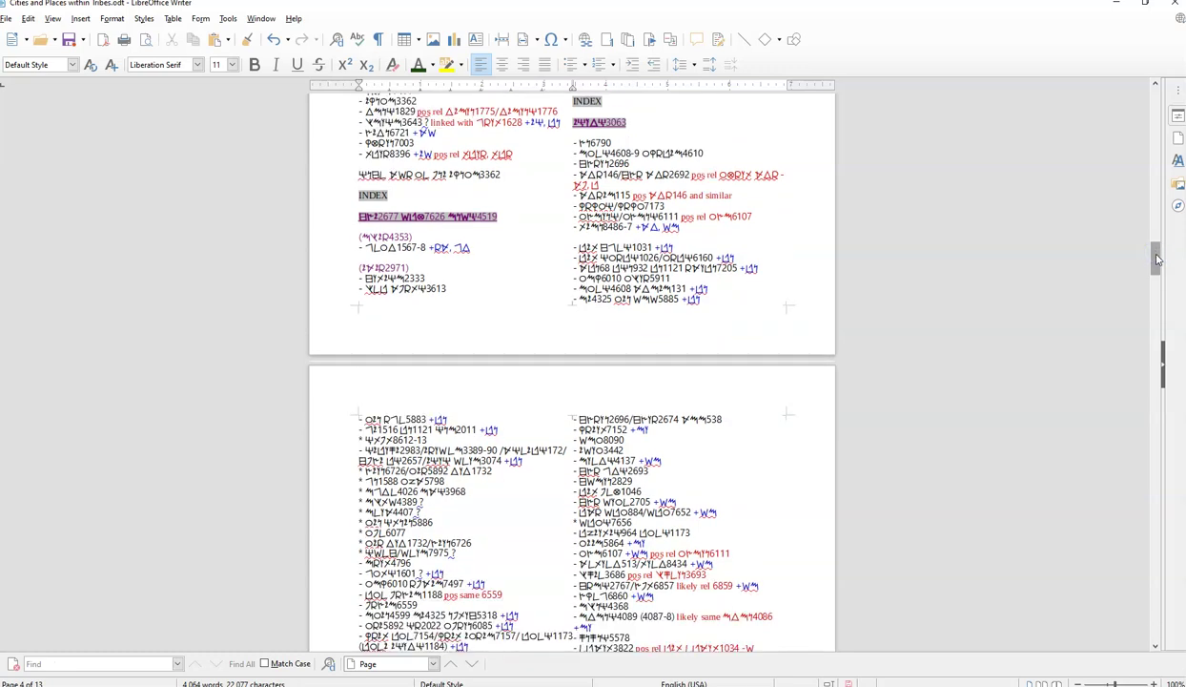
left_click_drag(1158, 257, 1158, 275)
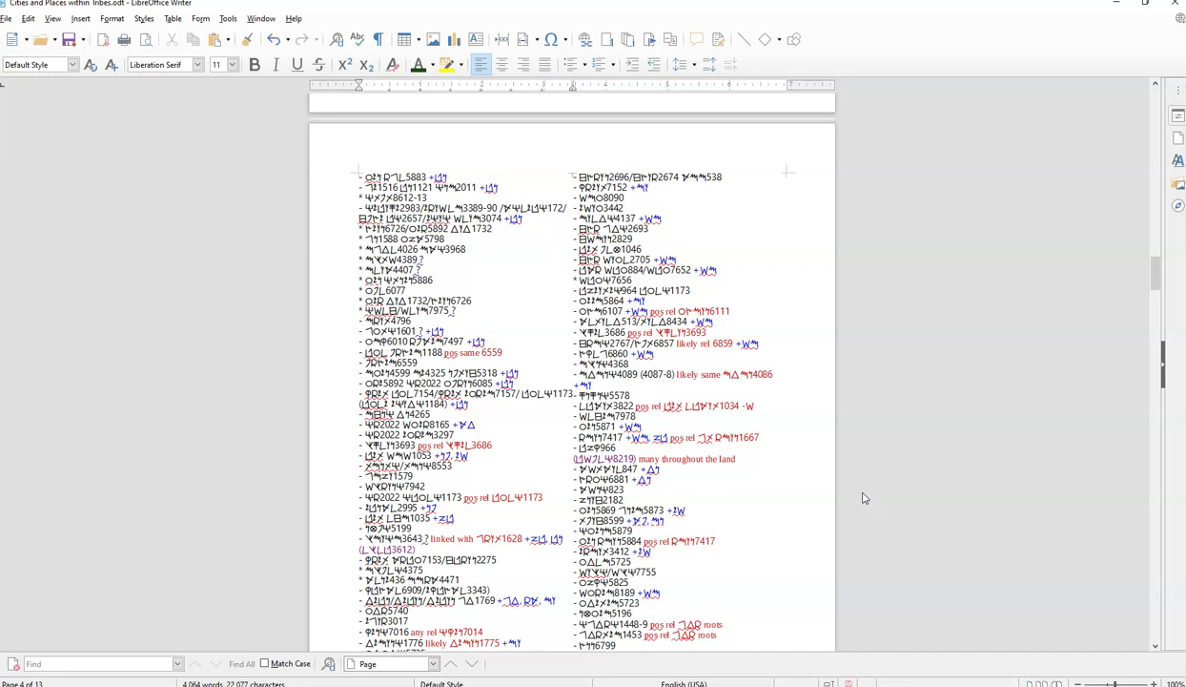
left_click(861, 530)
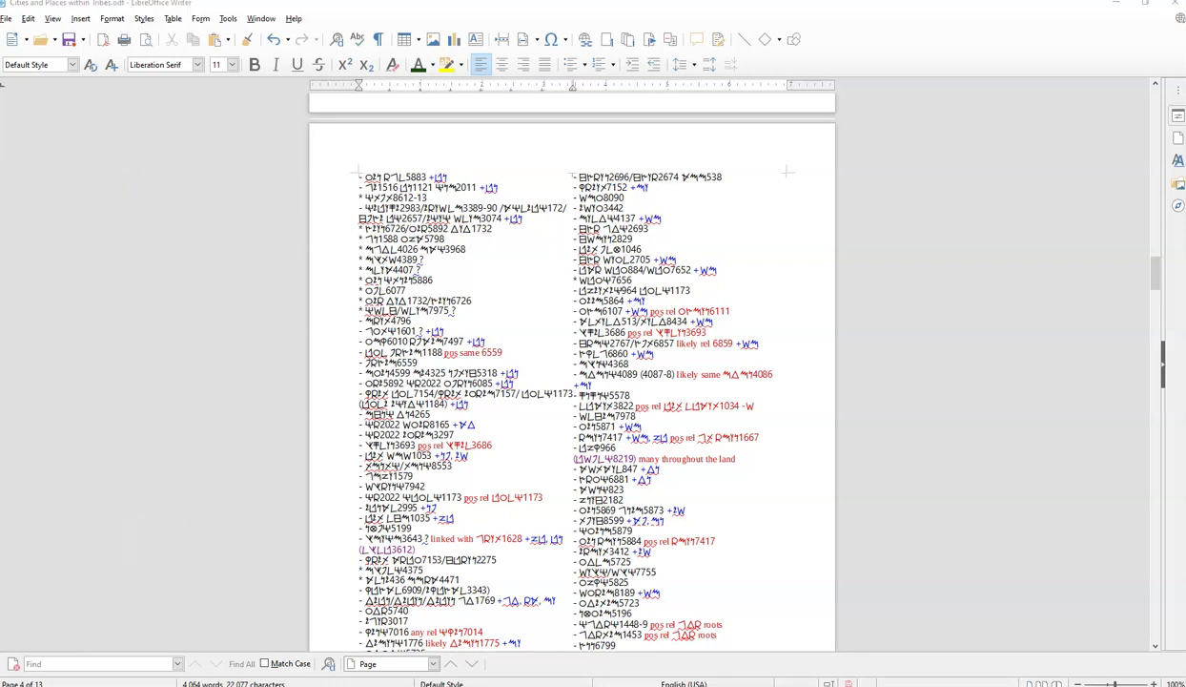
mouse_move(4, 229)
left_click(56, 290)
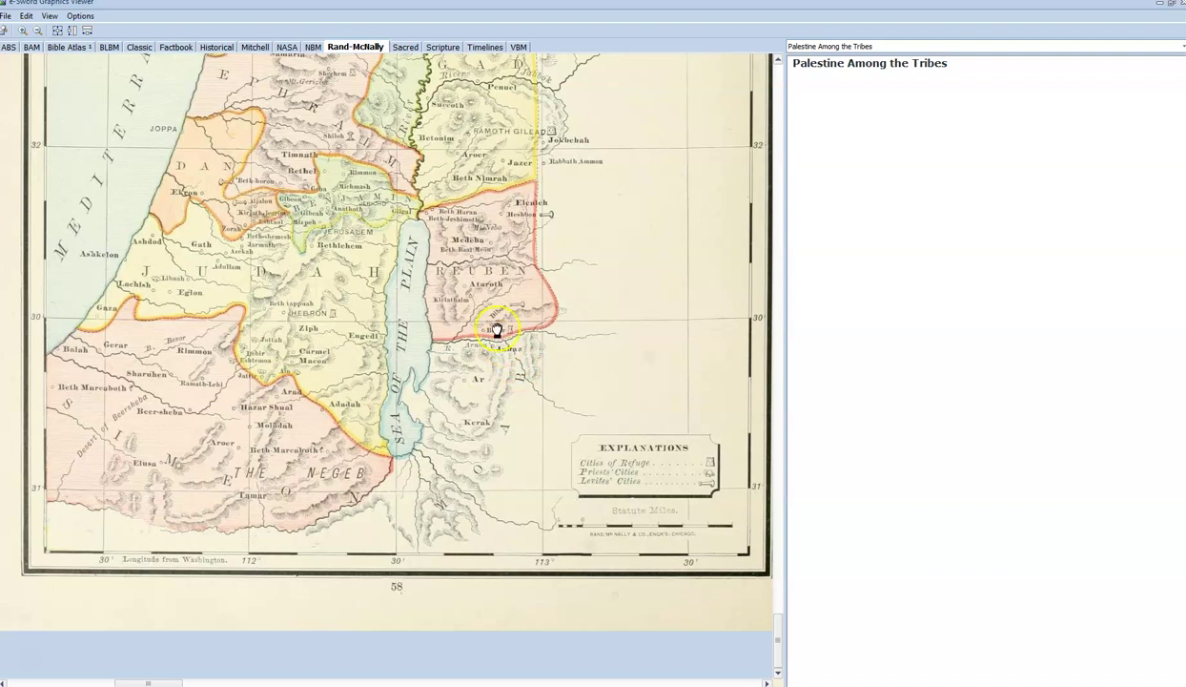
left_click_drag(484, 309, 496, 387)
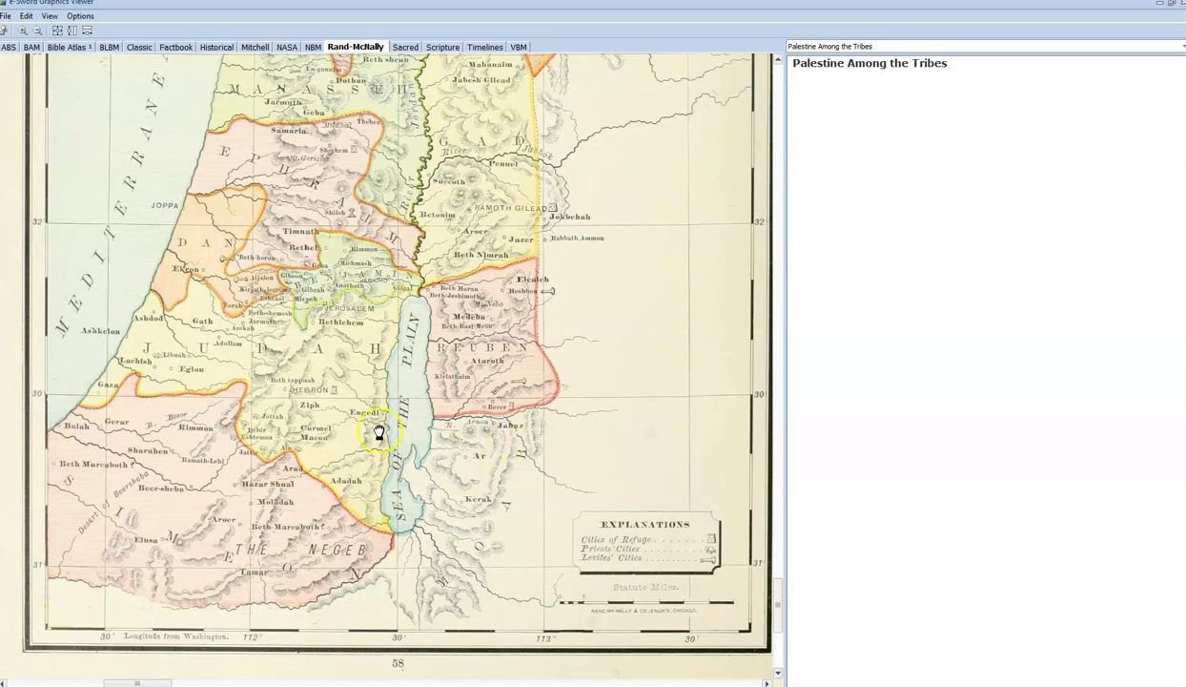
left_click(345, 404)
left_click(522, 413)
left_click(435, 421)
left_click(447, 502)
left_click_drag(464, 530, 483, 539)
left_click(458, 491)
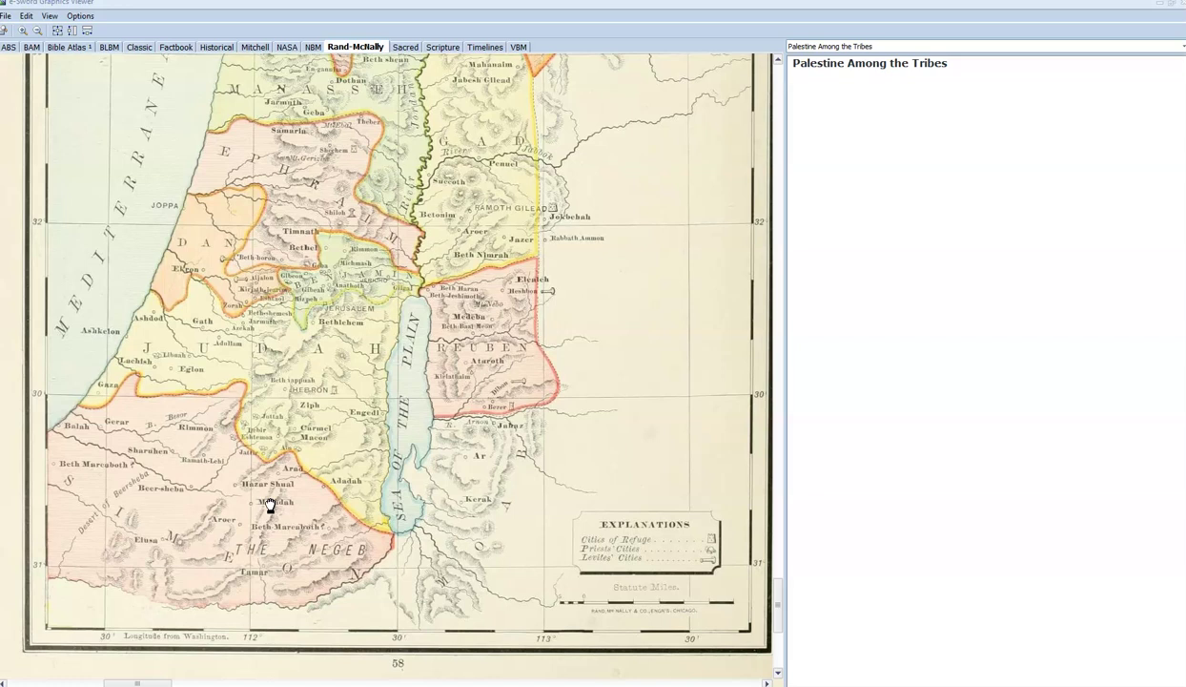
left_click(351, 497)
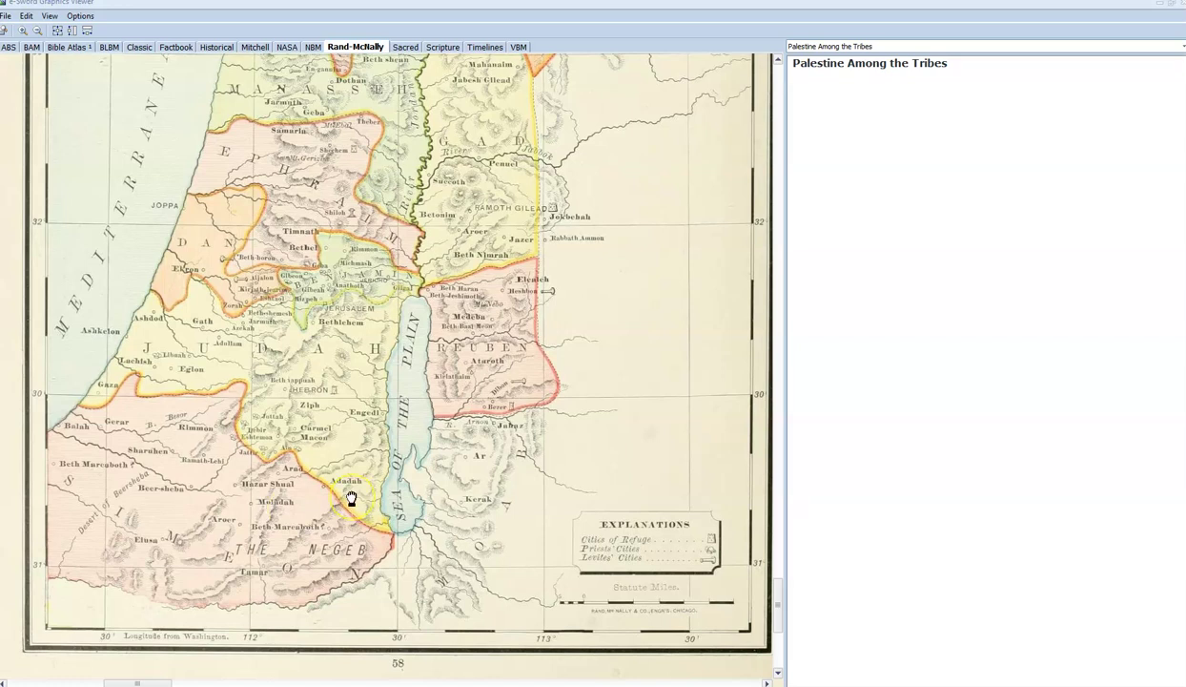
left_click(287, 458)
Step: Pan north from Shiloh toward Tyre and pick out towns in Zebulon and the northern tribes
left_click(330, 222)
left_click_drag(330, 221, 318, 439)
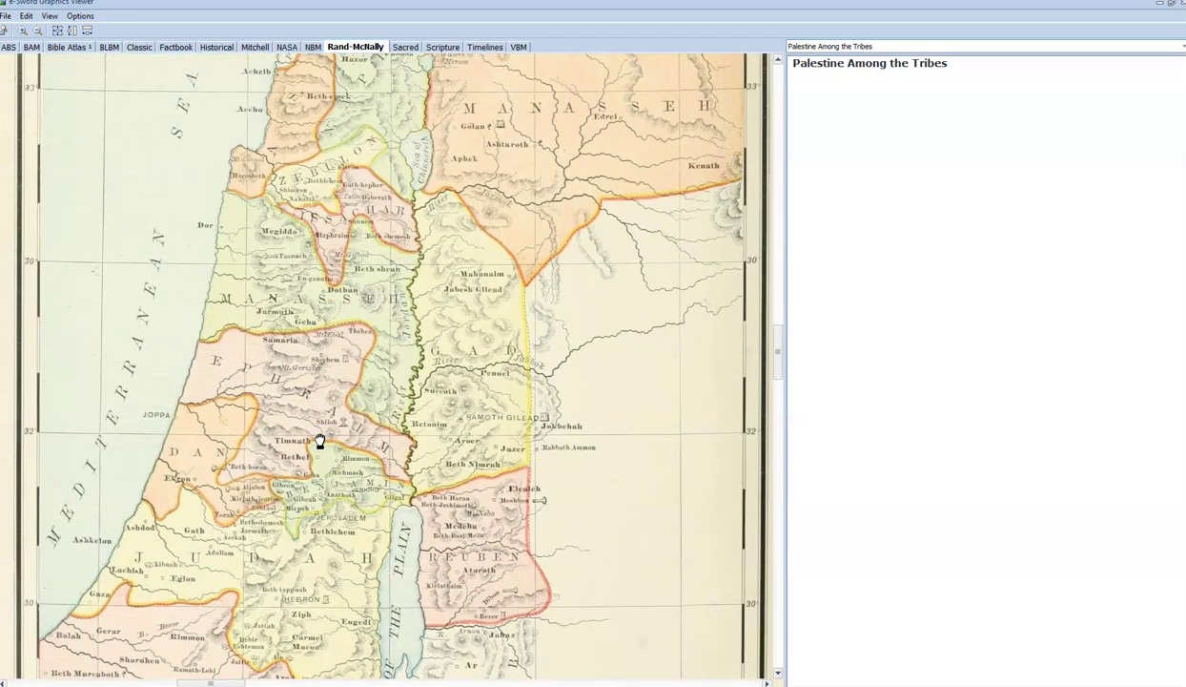
left_click_drag(376, 328, 316, 421)
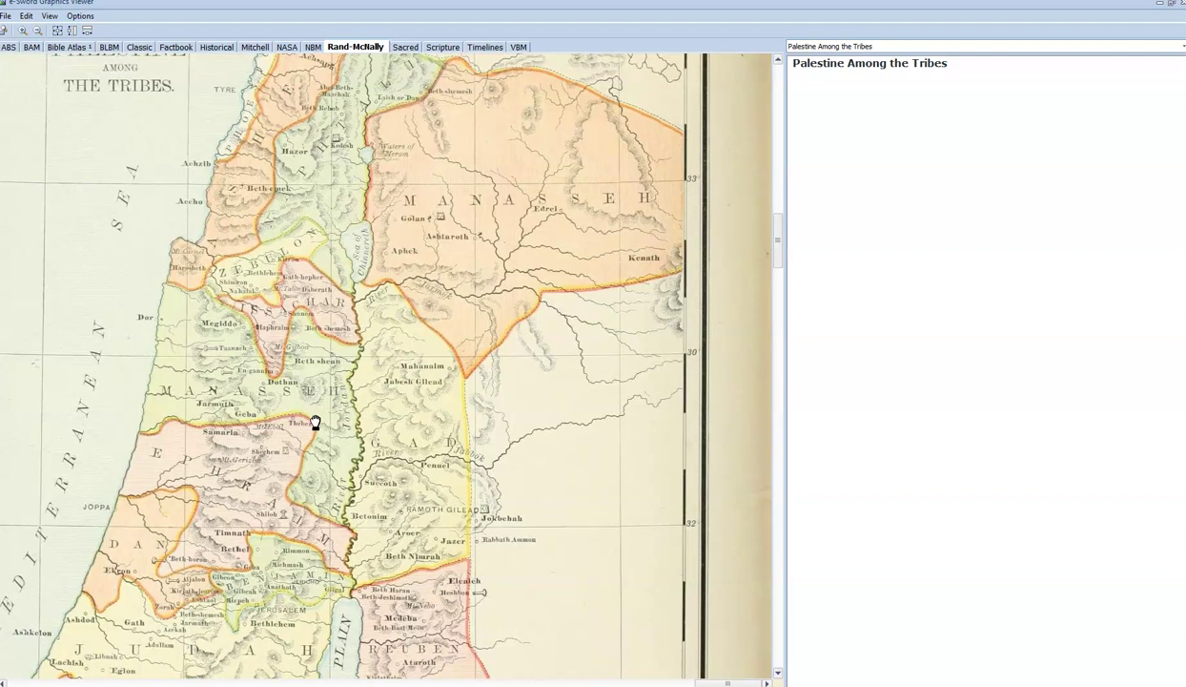
left_click(338, 257)
left_click(333, 214)
left_click(324, 154)
left_click(334, 259)
Step: Pick out Benjamin's and Judah's territories and Bethlehem on the map
left_click(320, 557)
mouse_move(373, 501)
left_mouse_down()
mouse_move(374, 382)
mouse_move(294, 497)
left_mouse_up()
left_click(335, 391)
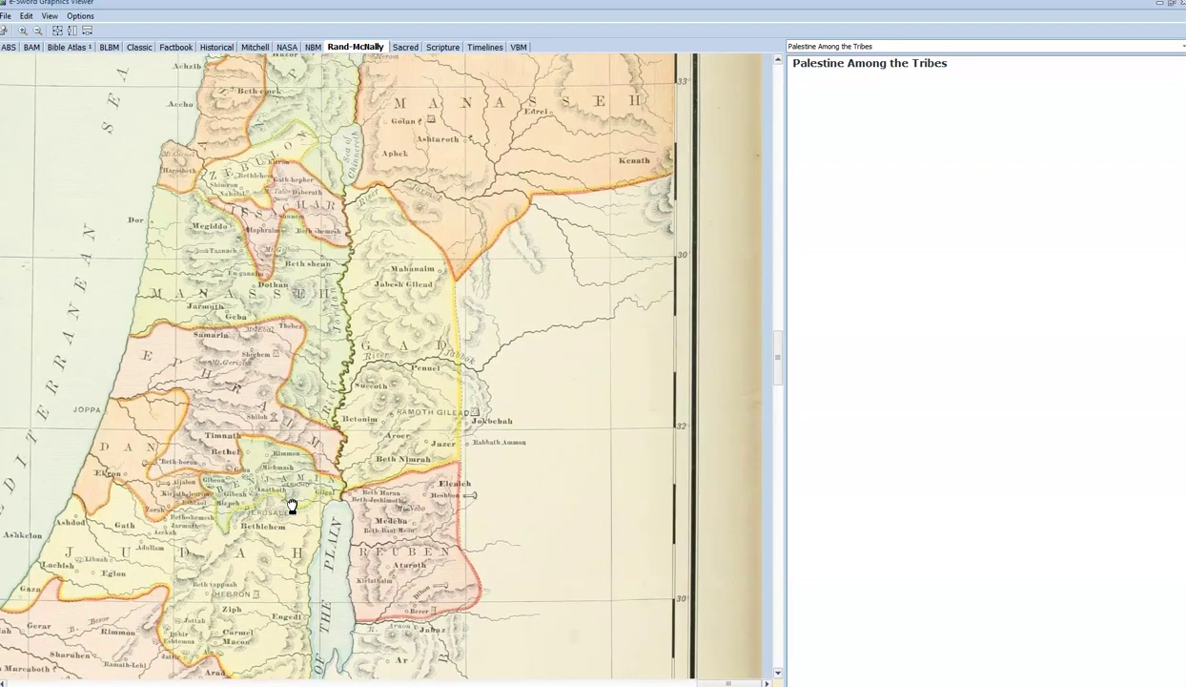
left_click(275, 553)
left_click_drag(286, 429, 284, 458)
left_click(251, 563)
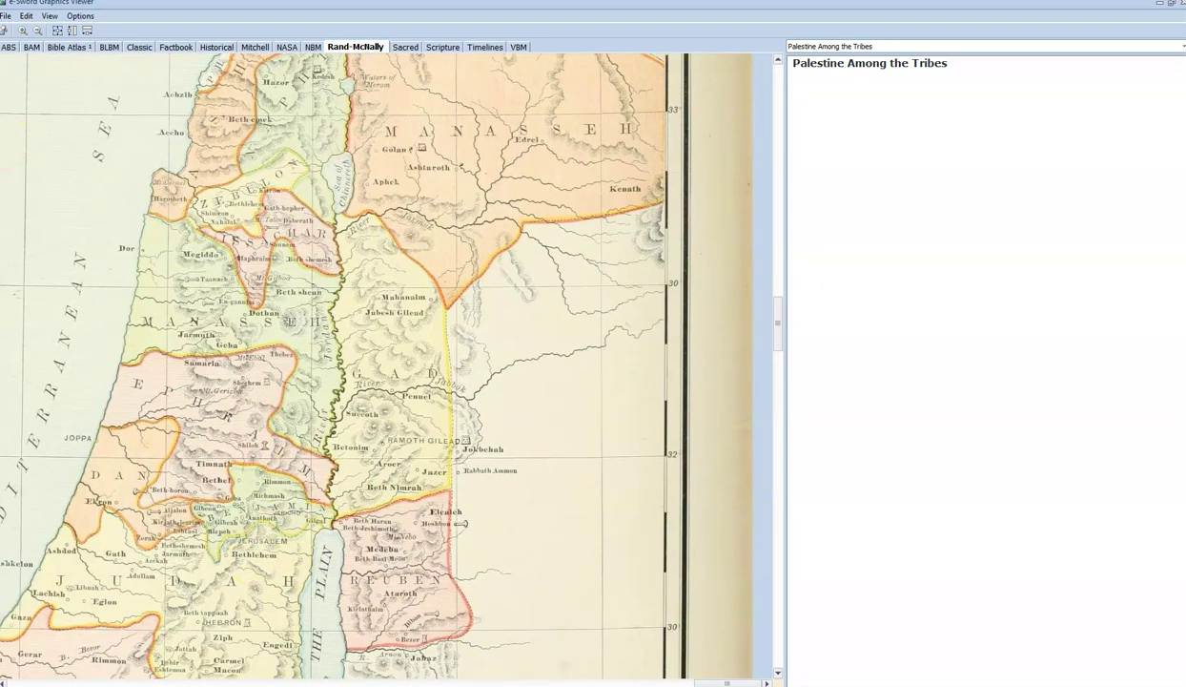
Step: Return to the city lists document and scroll to page 6's final entries and INDEX headings
mouse_move(7, 185)
left_click(65, 267)
left_click(477, 434)
scroll(490, 441, "down", 1)
scroll(490, 440, "down", 15)
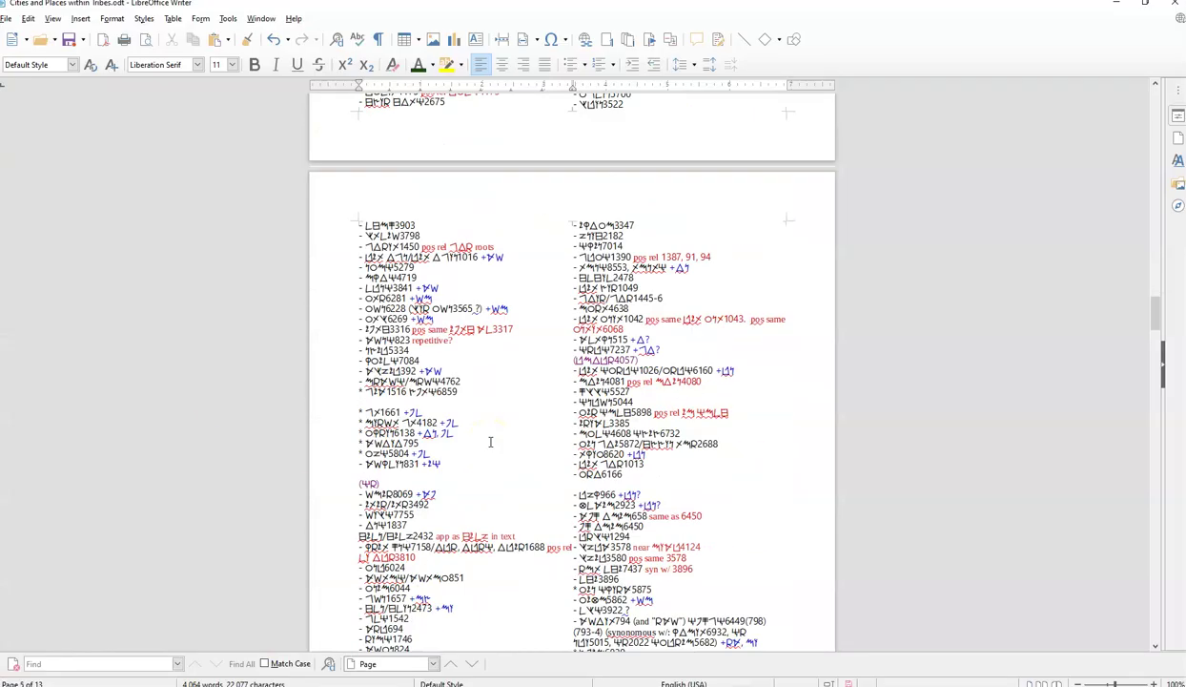
scroll(490, 441, "down", 3)
scroll(490, 437, "up", 2)
left_click(658, 351)
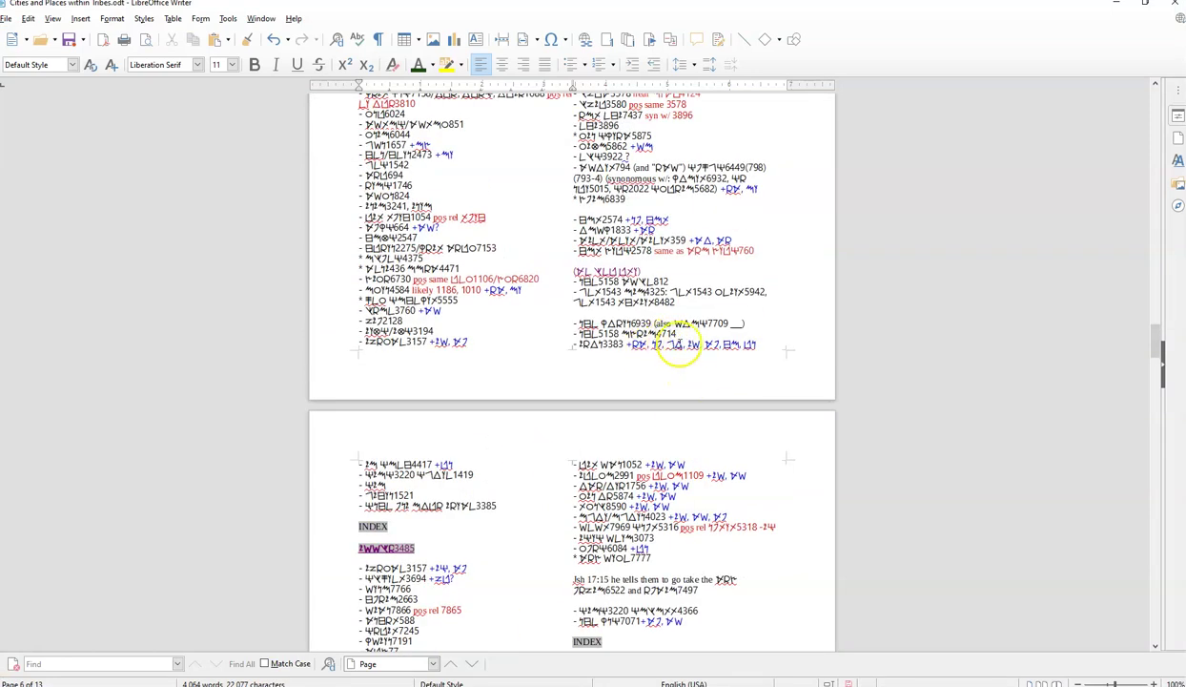